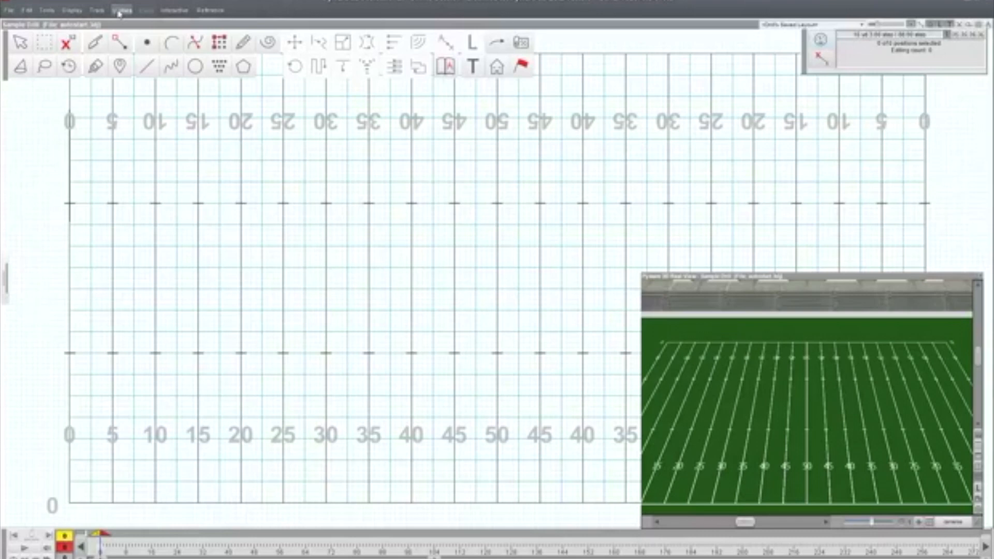
Step: Open the Grid Designer and review the top-bottom grid division settings and the available measurement units
{"action": "left_click", "coordinate": [120, 11]}
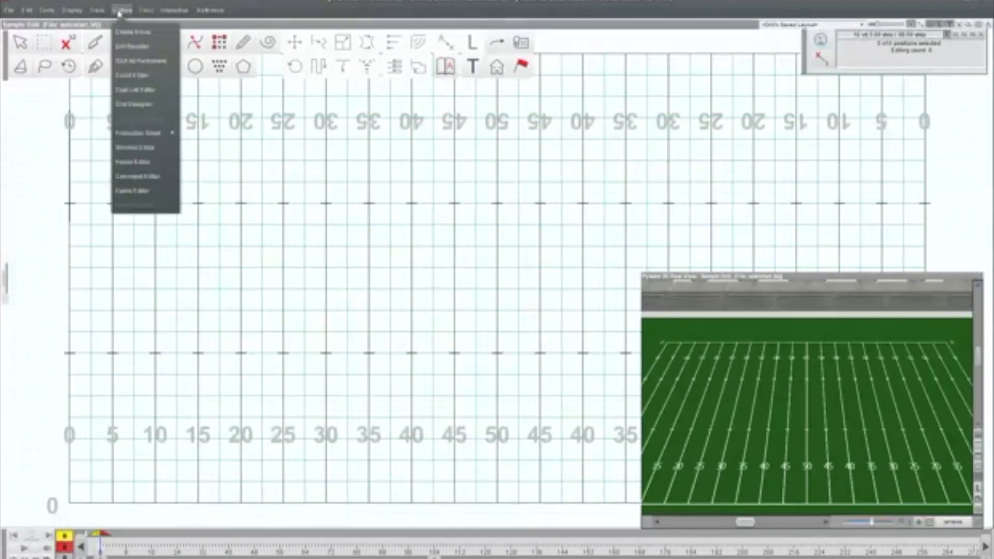
{"action": "left_click", "coordinate": [149, 105]}
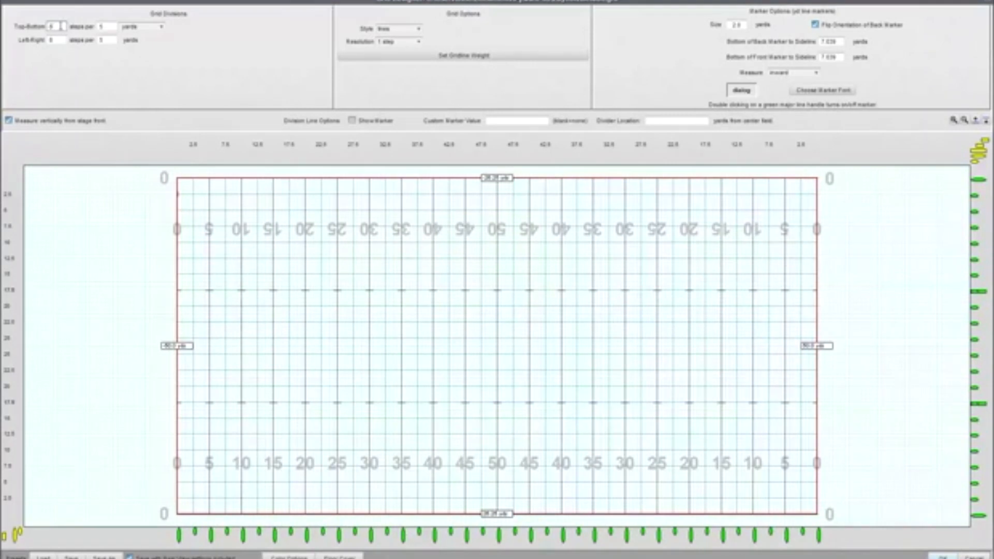
{"action": "left_click", "coordinate": [112, 26]}
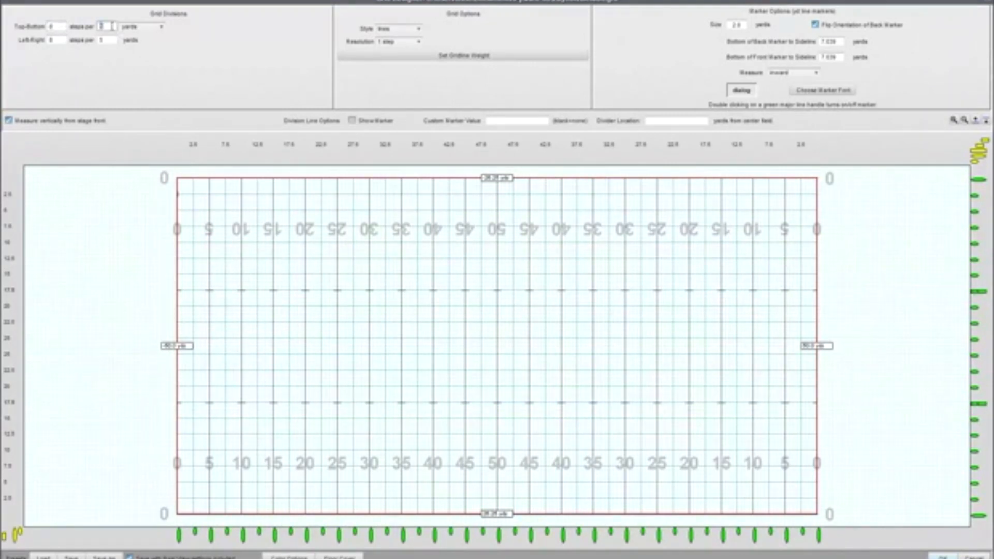
{"action": "left_click", "coordinate": [153, 29]}
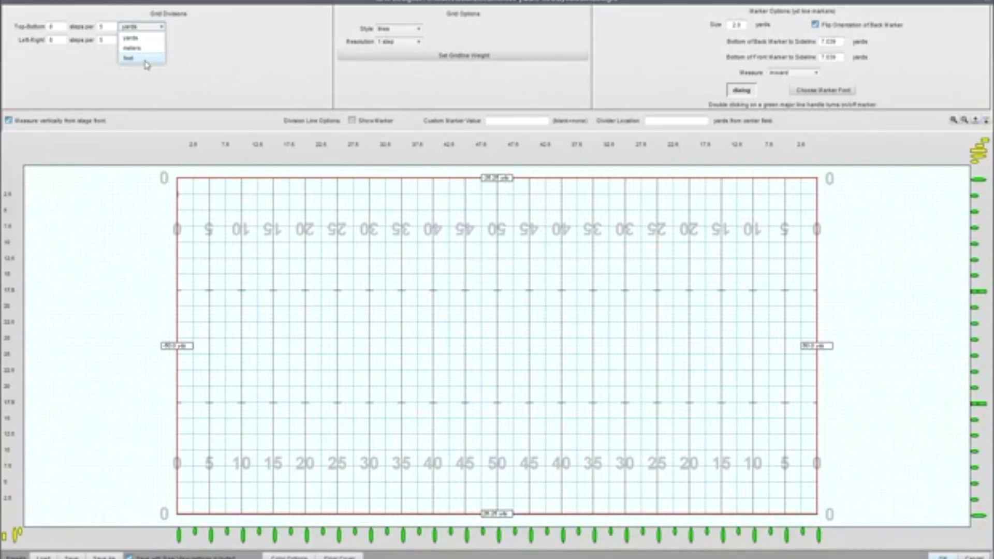
{"action": "left_click", "coordinate": [211, 42]}
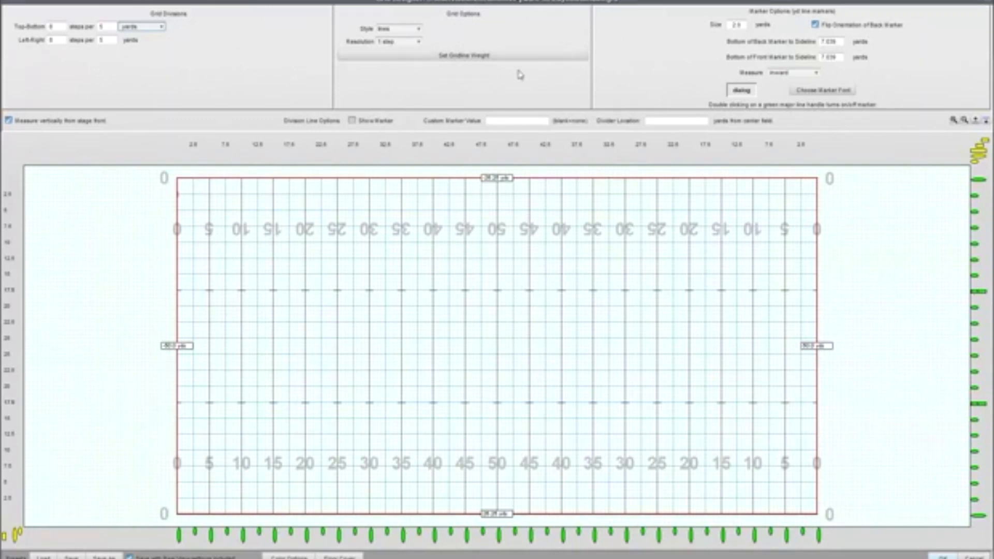
Step: Try the dots grid style, and return the style to lines
{"action": "left_click", "coordinate": [417, 30]}
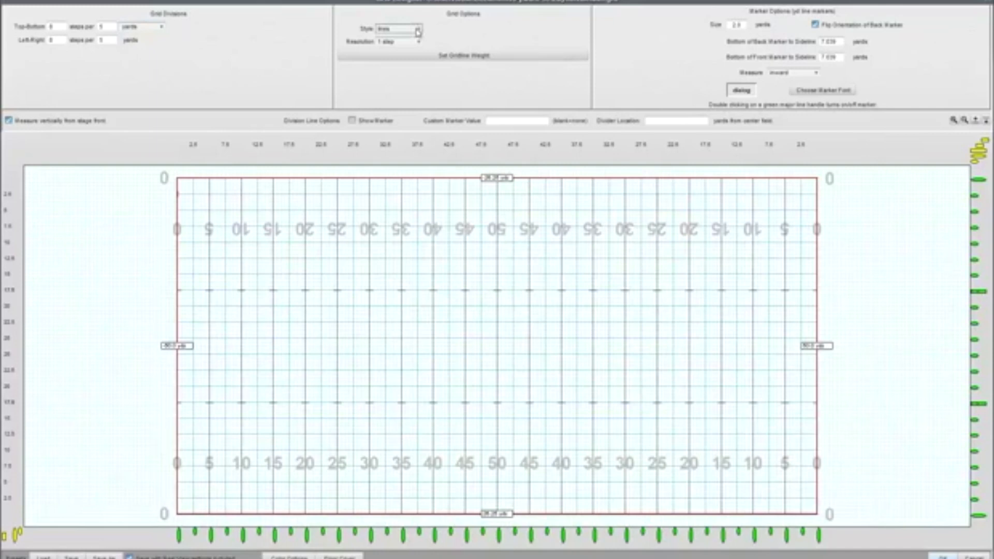
{"action": "left_click", "coordinate": [399, 41]}
{"action": "left_click", "coordinate": [416, 30]}
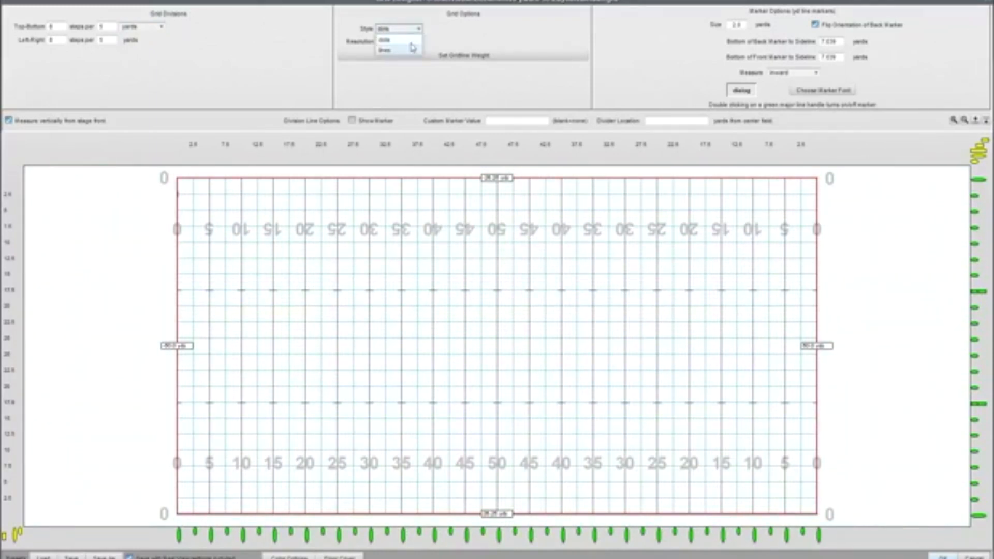
{"action": "left_click", "coordinate": [408, 52]}
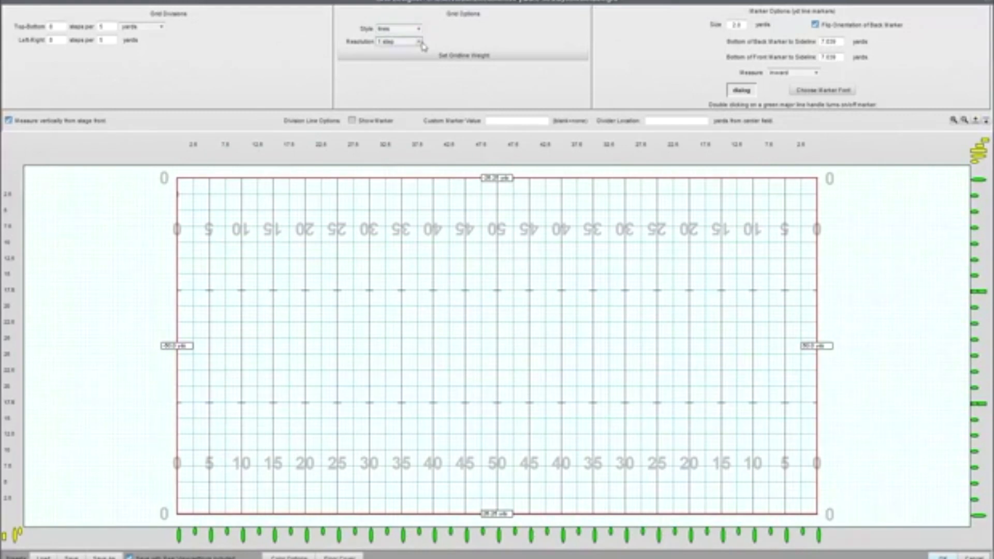
Step: Try the 2, 3 and 4 step grid resolutions, and return the resolution to 1 step
{"action": "left_click", "coordinate": [422, 45]}
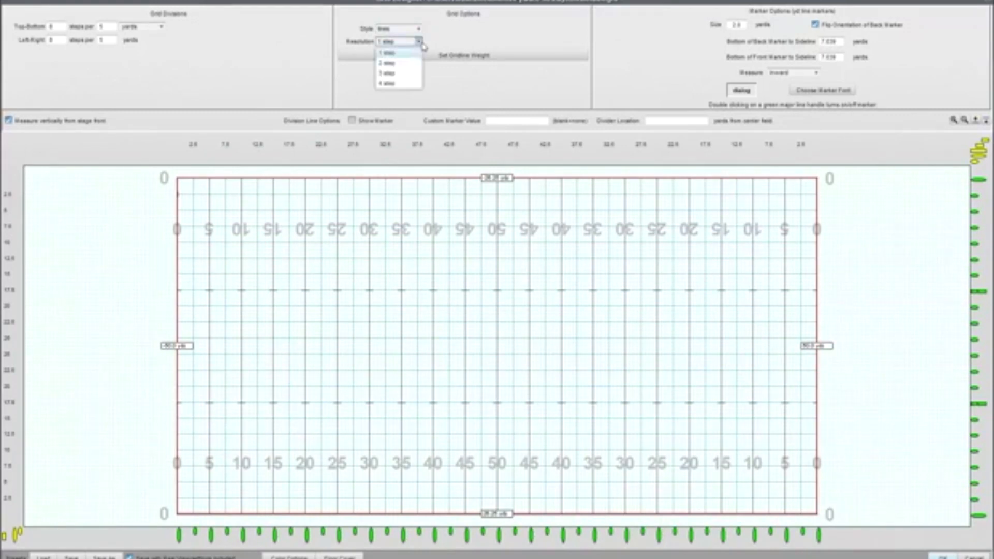
{"action": "left_click", "coordinate": [400, 63]}
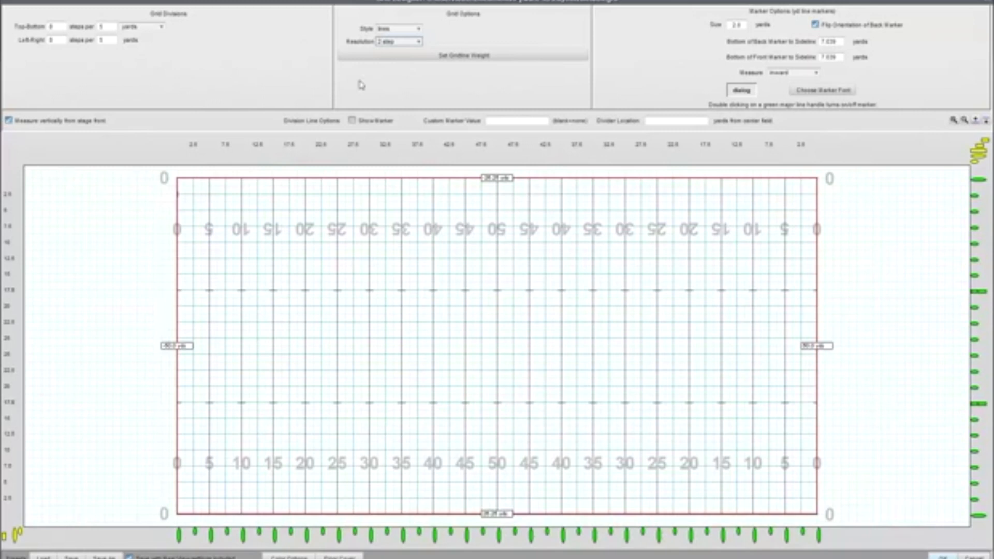
{"action": "left_click", "coordinate": [399, 42]}
{"action": "left_click", "coordinate": [398, 77]}
{"action": "left_click", "coordinate": [399, 42]}
{"action": "left_click", "coordinate": [395, 87]}
{"action": "left_click", "coordinate": [399, 41]}
{"action": "left_click", "coordinate": [396, 55]}
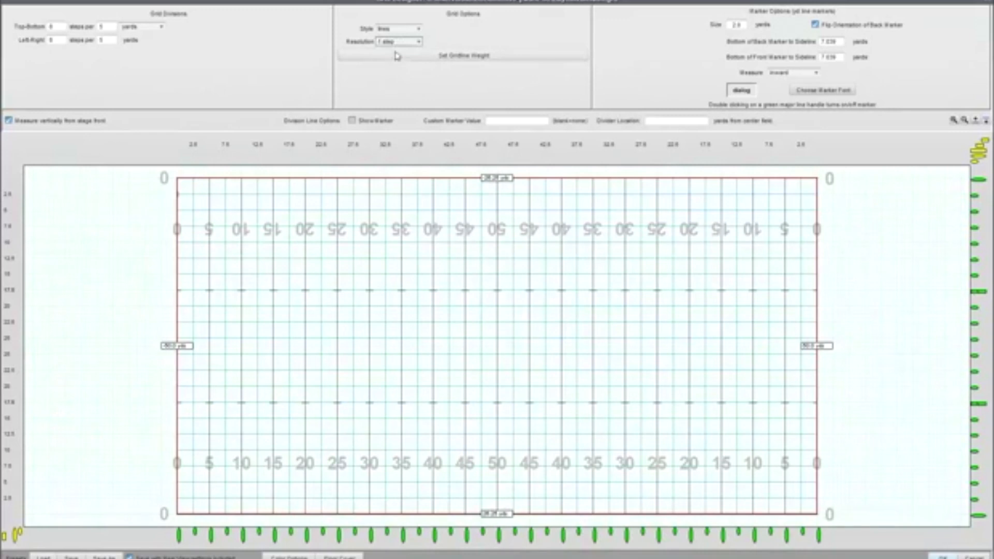
Step: Set both the sideline weight and the endzone weight of the gridlines to 2.0
{"action": "left_click", "coordinate": [471, 59]}
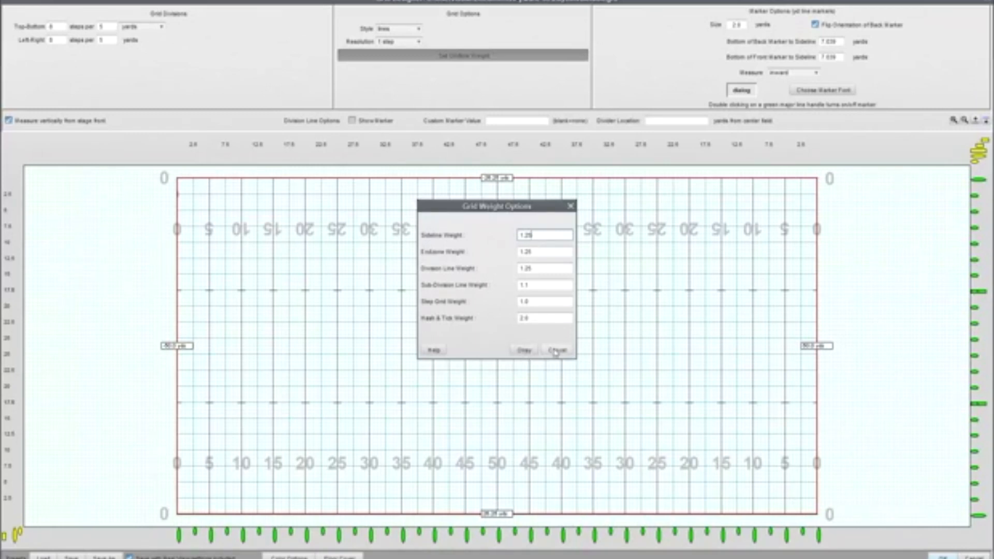
{"action": "left_click_drag", "start_coordinate": [534, 234], "coordinate": [469, 231]}
{"action": "type", "text": "2"}
{"action": "left_click", "coordinate": [530, 354]}
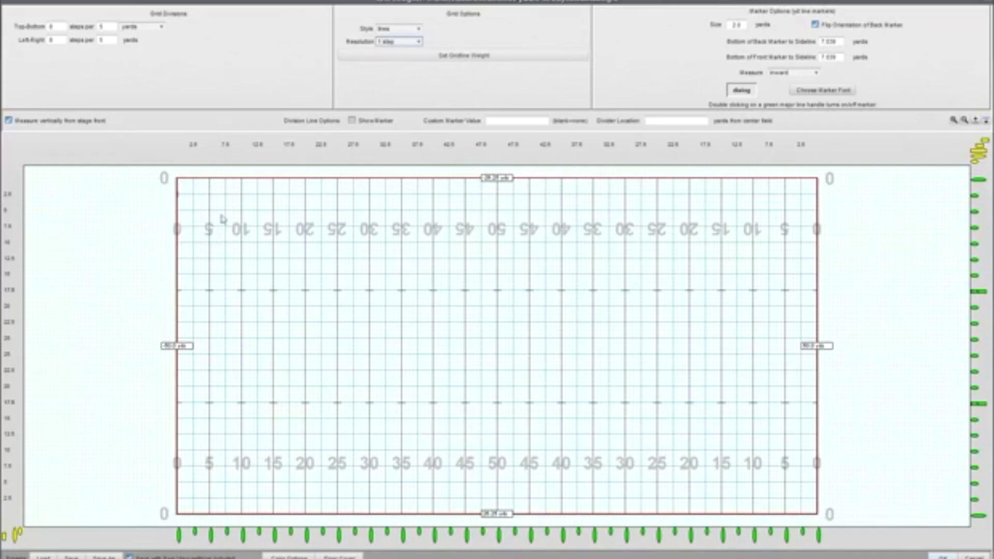
{"action": "left_click", "coordinate": [445, 55]}
{"action": "double_click", "coordinate": [537, 253]}
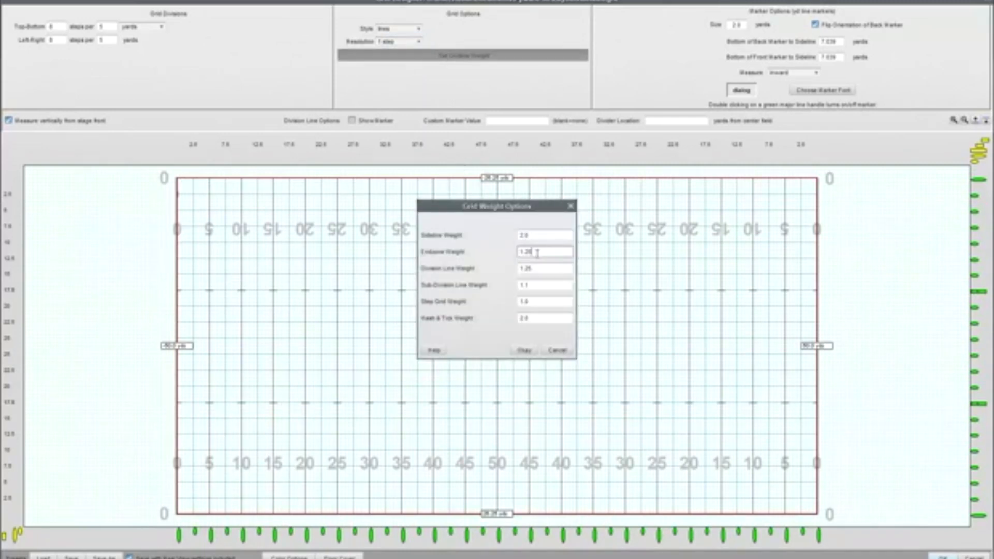
{"action": "type", "text": "2.0"}
{"action": "left_click", "coordinate": [524, 350]}
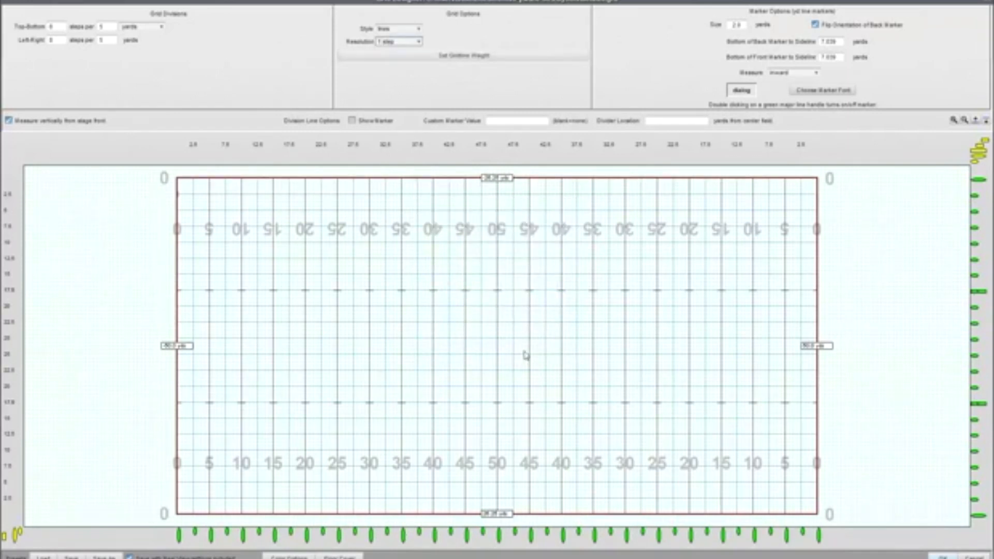
Step: Restore the sideline and endzone gridline weights to 1.25
{"action": "left_click", "coordinate": [458, 54]}
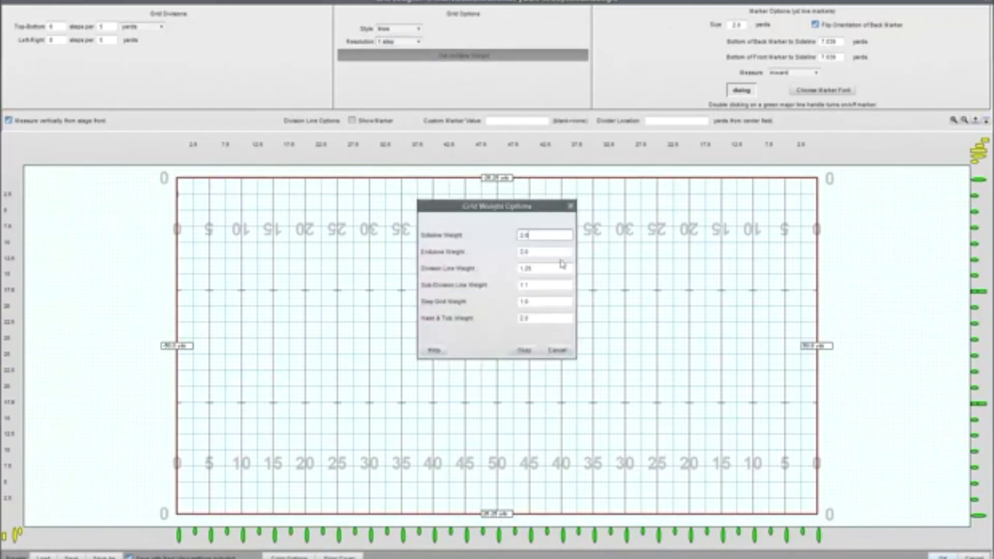
{"action": "double_click", "coordinate": [538, 236]}
{"action": "type", "text": "1.25"}
{"action": "left_click_drag", "start_coordinate": [547, 252], "coordinate": [495, 251]}
{"action": "type", "text": "1.25"}
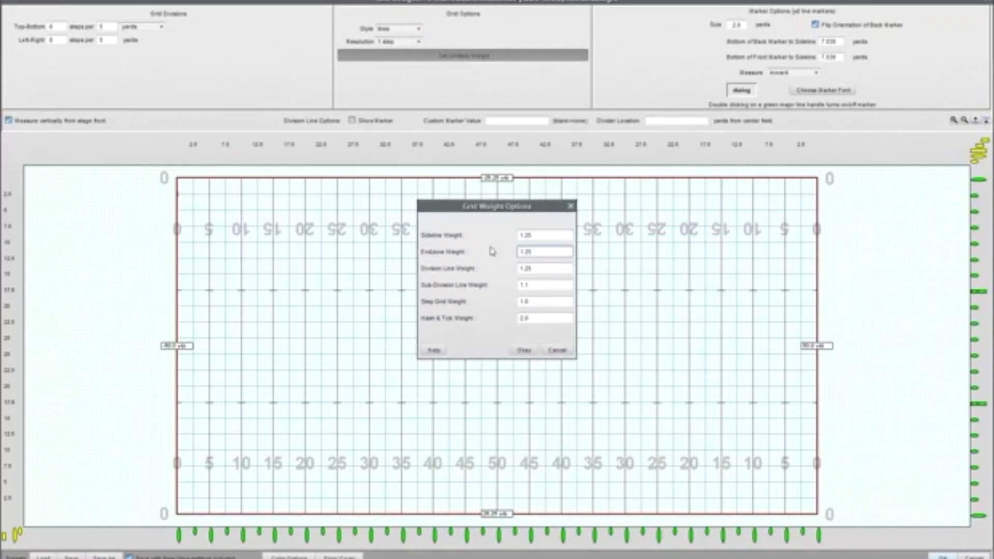
{"action": "left_click", "coordinate": [523, 349]}
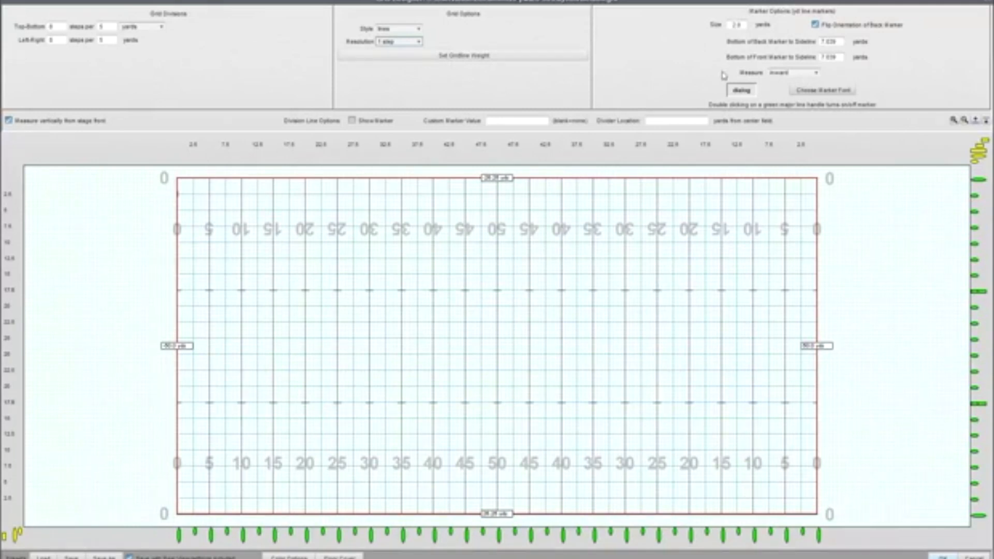
Step: Shift the back row of yard line markers slightly inward, to about 7.111 yards from the sideline
{"action": "mouse_move", "coordinate": [721, 228]}
{"action": "left_mouse_down"}
{"action": "mouse_move", "coordinate": [716, 253]}
{"action": "mouse_move", "coordinate": [714, 232]}
{"action": "left_mouse_up"}
{"action": "double_click", "coordinate": [737, 23]}
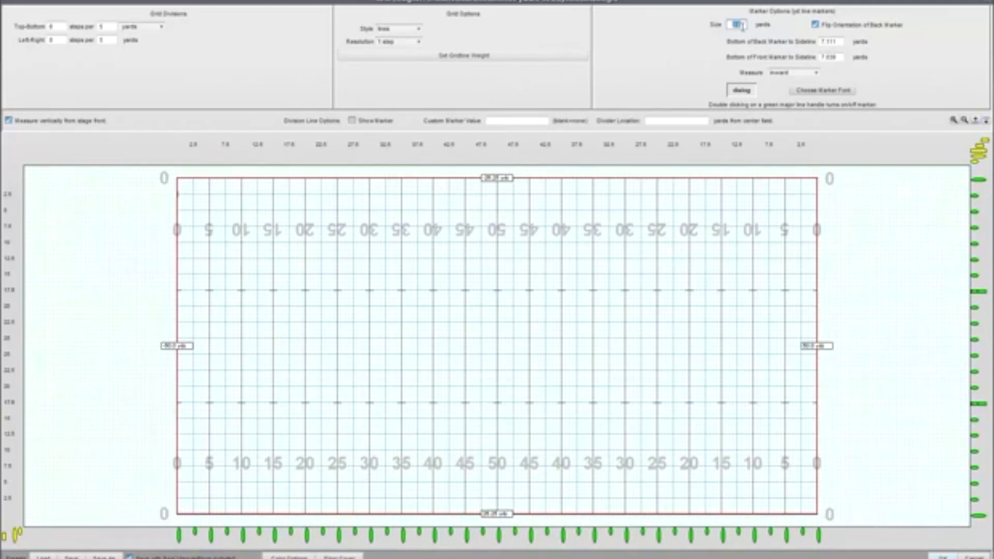
Step: Try meters as the grid division unit, and return the unit to yards
{"action": "left_click", "coordinate": [142, 26]}
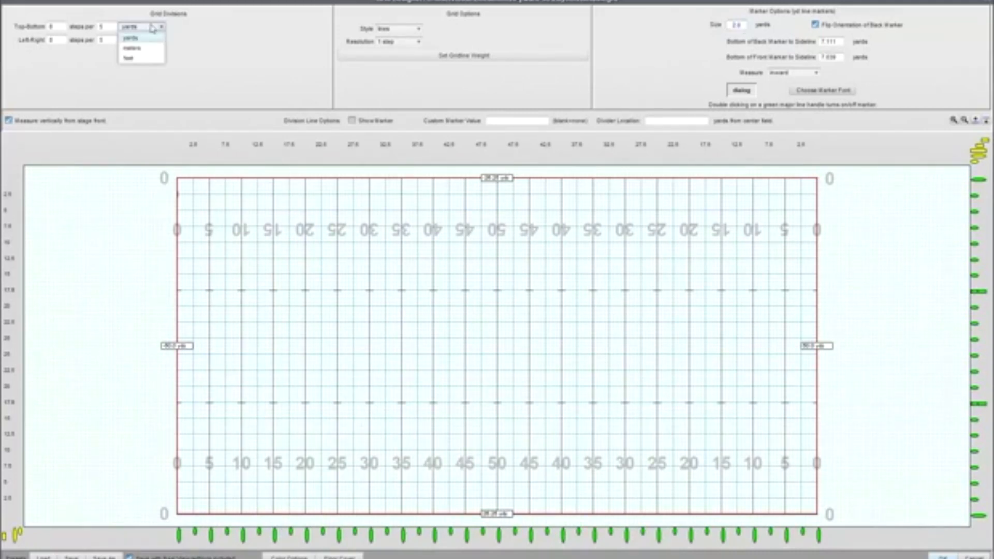
{"action": "left_click", "coordinate": [149, 47]}
{"action": "left_click", "coordinate": [148, 28]}
{"action": "left_click", "coordinate": [146, 38]}
Step: Try a yard line marker size of 1.13 yards, and return the size to 2 yards
{"action": "double_click", "coordinate": [736, 24]}
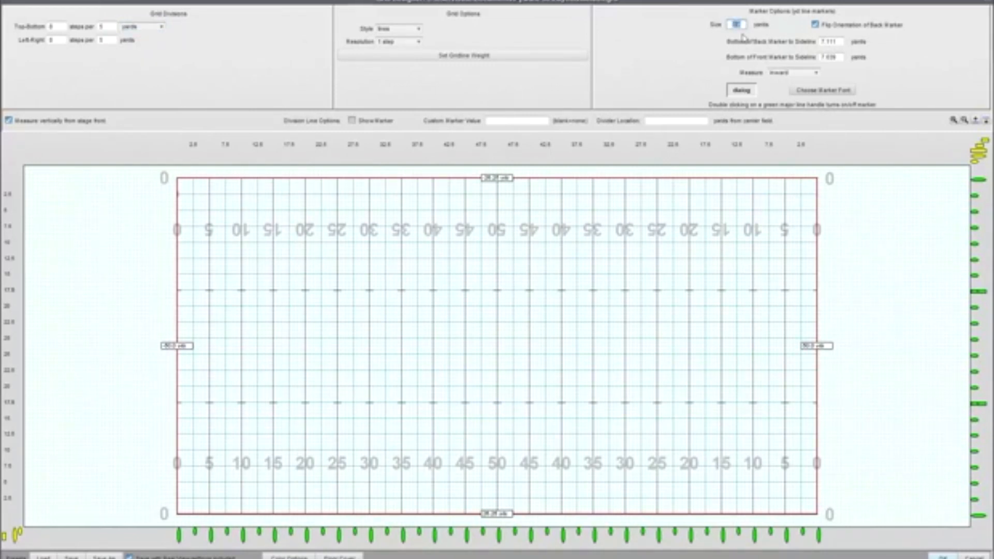
{"action": "type", "text": "1.13"}
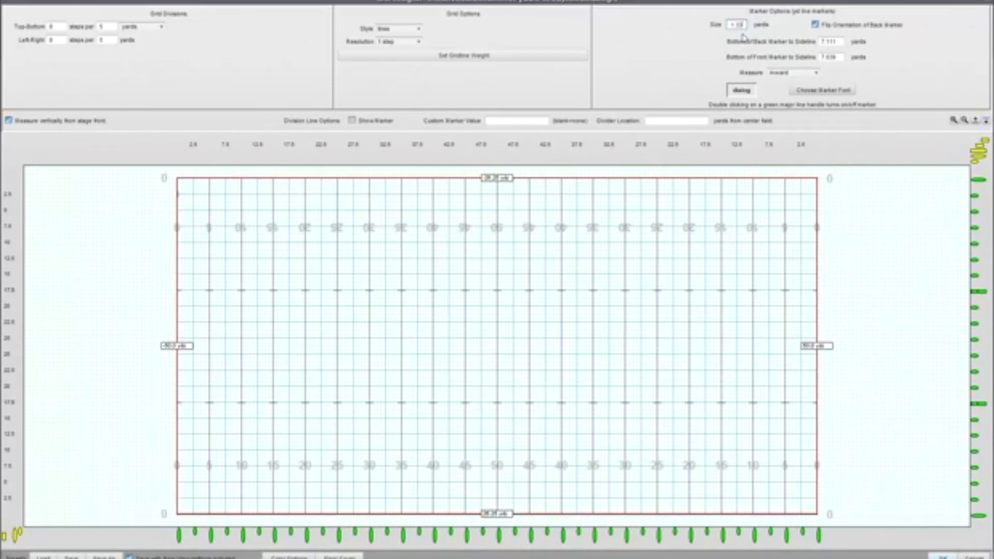
{"action": "double_click", "coordinate": [741, 24]}
{"action": "type", "text": "2"}
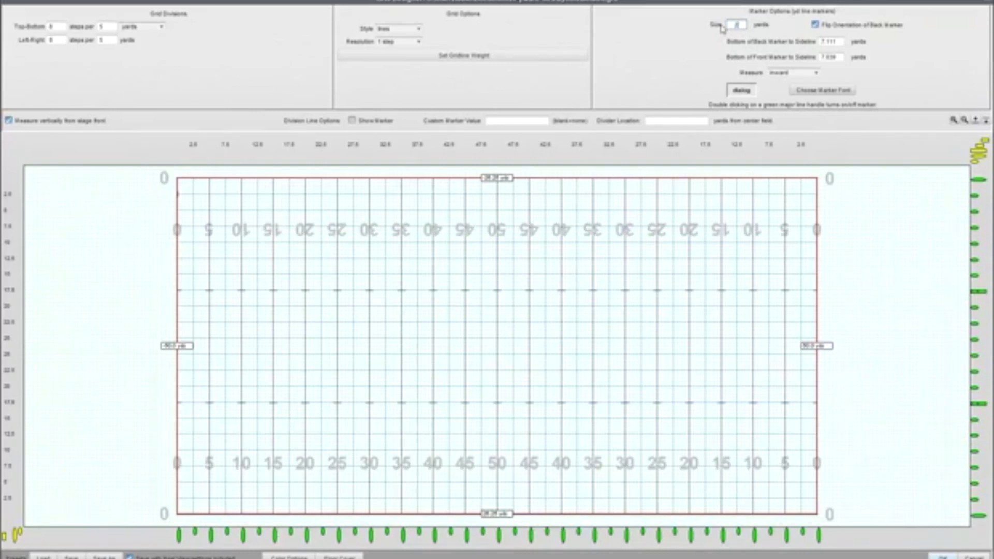
Step: Toggle the flipped orientation of the back markers off and on several times, leaving it enabled
{"action": "left_click", "coordinate": [815, 24]}
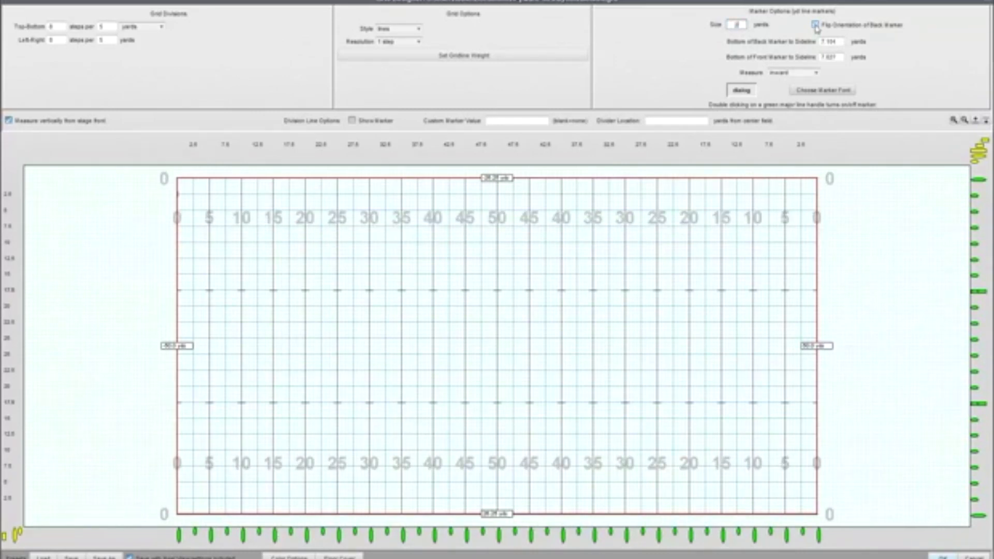
{"action": "left_click", "coordinate": [816, 24]}
{"action": "left_click", "coordinate": [815, 24]}
{"action": "left_click", "coordinate": [816, 26]}
{"action": "left_click", "coordinate": [816, 26]}
{"action": "left_click", "coordinate": [816, 25]}
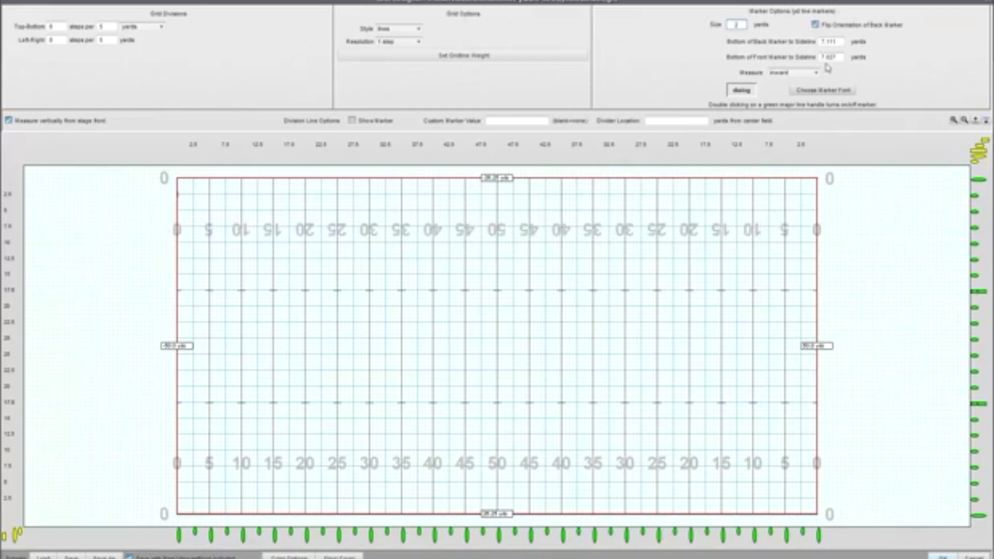
Step: Try measuring the yard line markers outward, and return the measurement direction to inward
{"action": "left_click", "coordinate": [836, 40]}
{"action": "left_click_drag", "start_coordinate": [836, 41], "coordinate": [812, 42]}
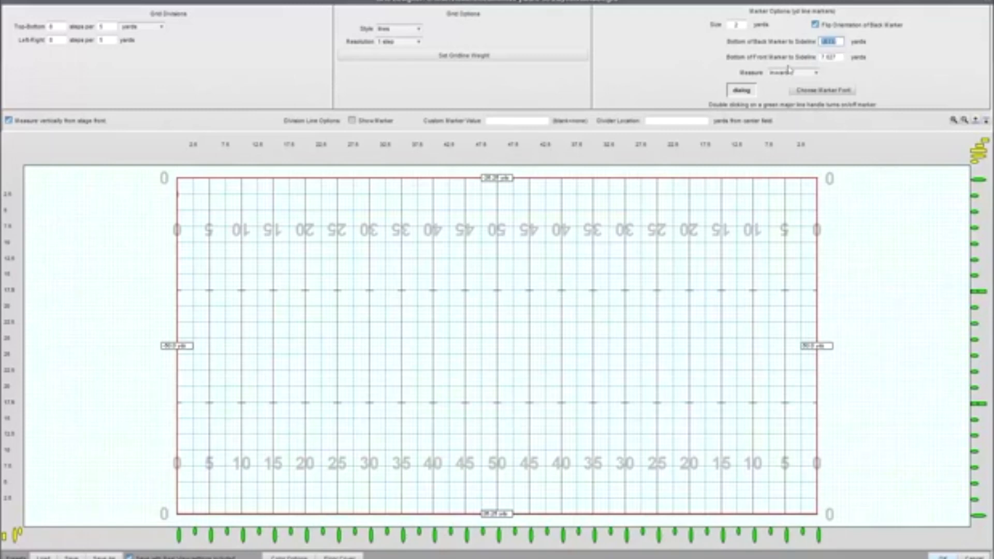
{"action": "left_click", "coordinate": [812, 75]}
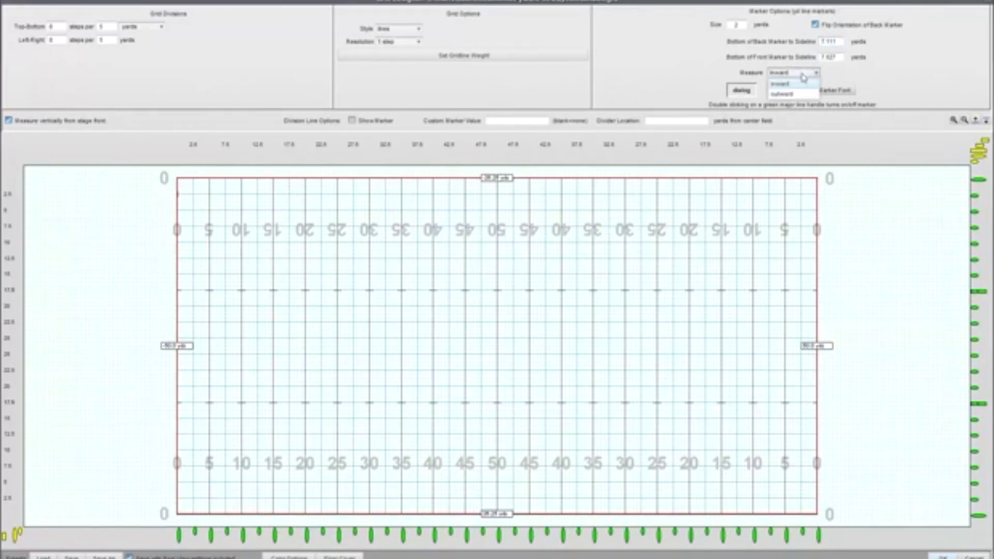
{"action": "left_click", "coordinate": [797, 93]}
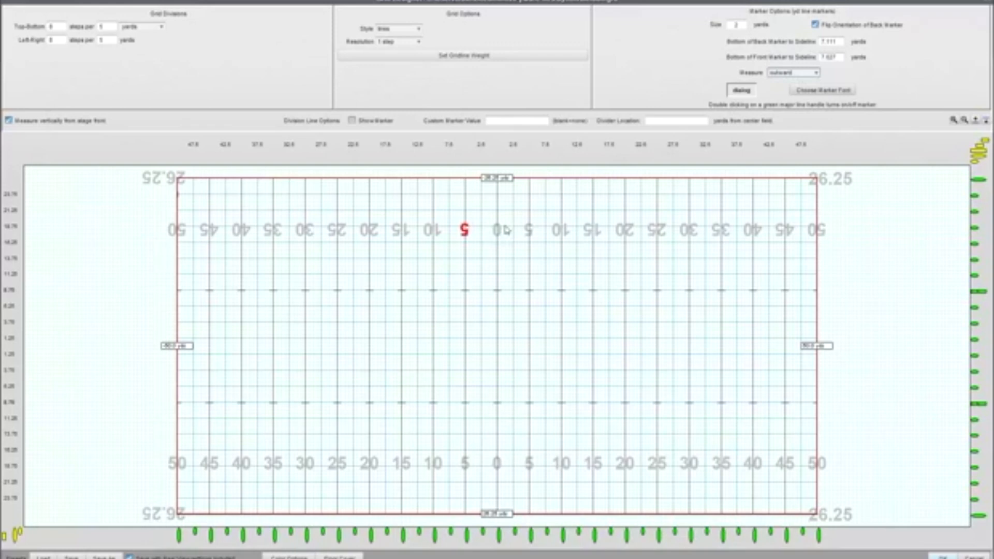
{"action": "left_click", "coordinate": [777, 74]}
{"action": "left_click", "coordinate": [778, 84]}
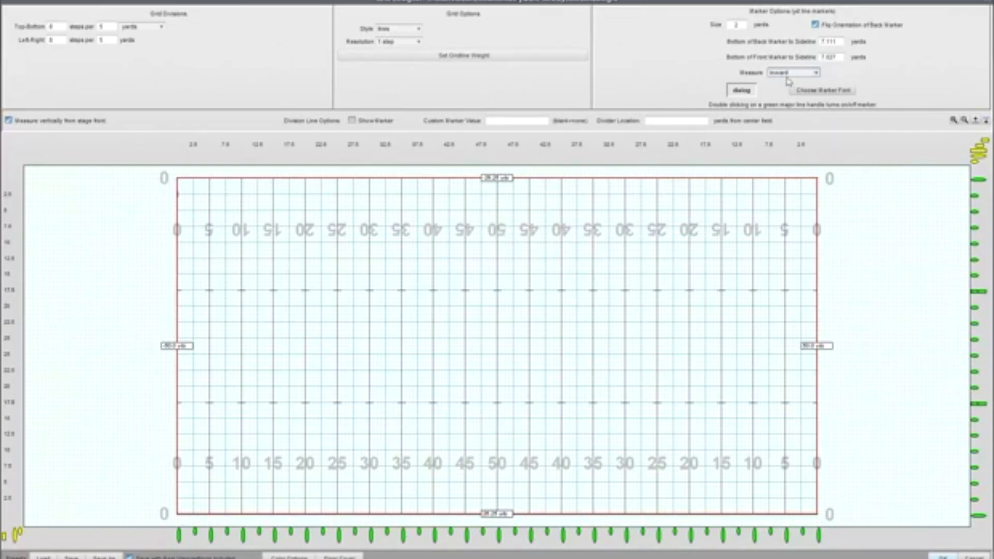
Step: Change the yard marker font to Courier New
{"action": "left_click", "coordinate": [840, 91]}
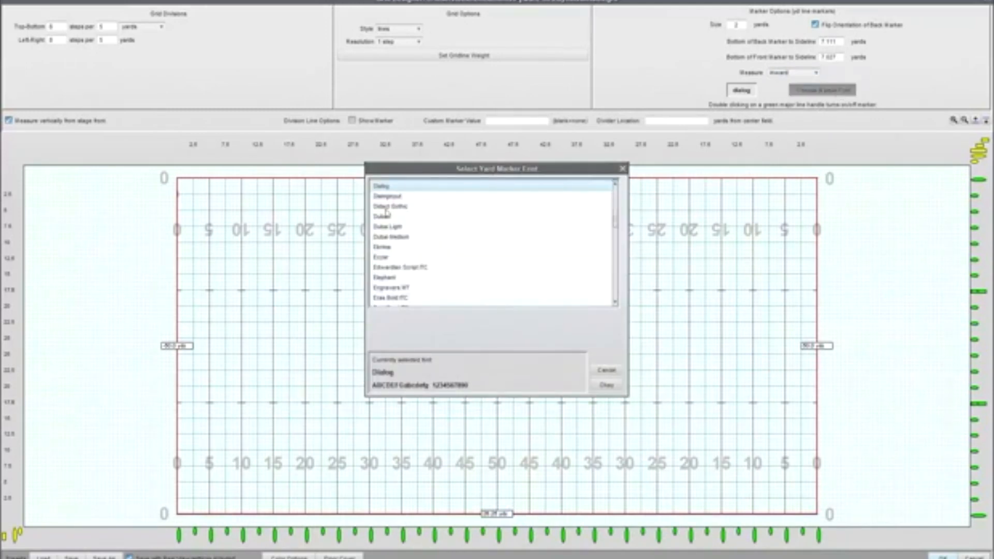
{"action": "scroll", "coordinate": [387, 212], "scroll_direction": "up", "scroll_amount": 2}
{"action": "scroll", "coordinate": [394, 219], "scroll_direction": "up", "scroll_amount": 1}
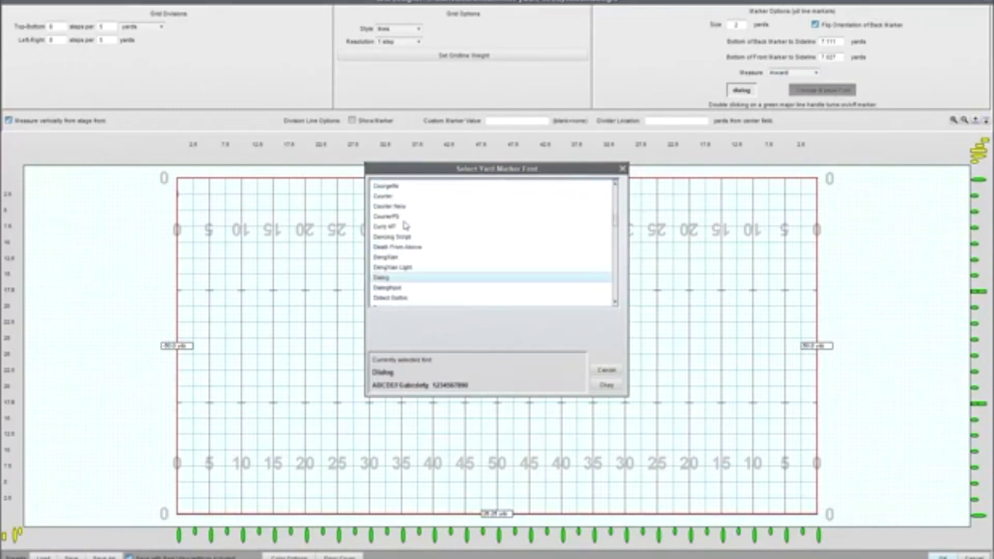
{"action": "left_click", "coordinate": [398, 207]}
{"action": "left_click", "coordinate": [606, 385]}
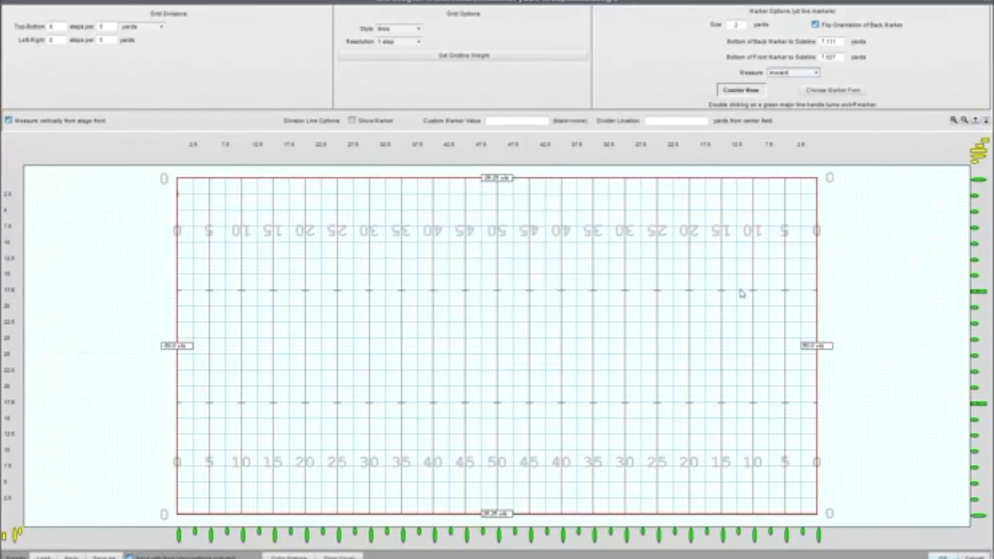
Step: Change the yard marker font to College and set the marker size to 2 yards
{"action": "left_click", "coordinate": [833, 90]}
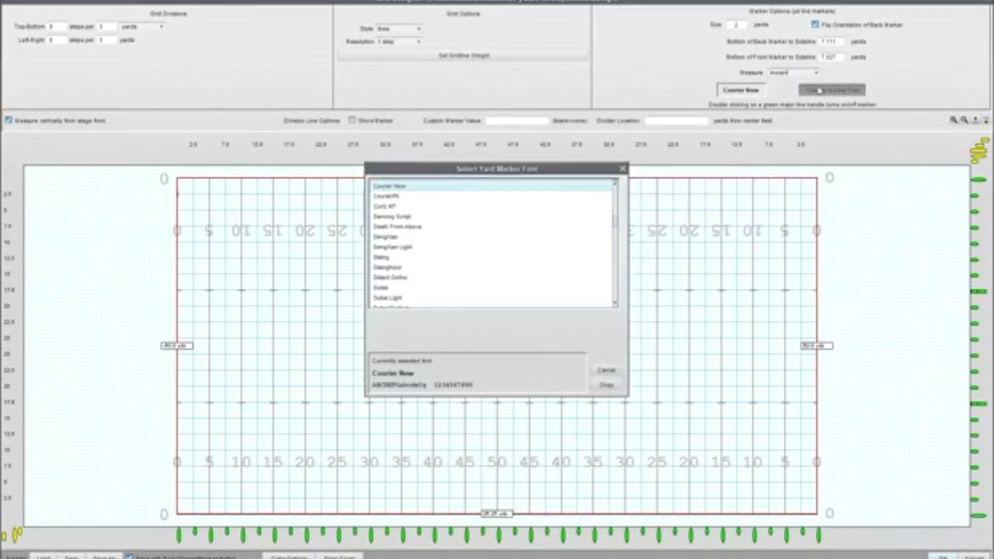
{"action": "scroll", "coordinate": [391, 282], "scroll_direction": "up", "scroll_amount": 5}
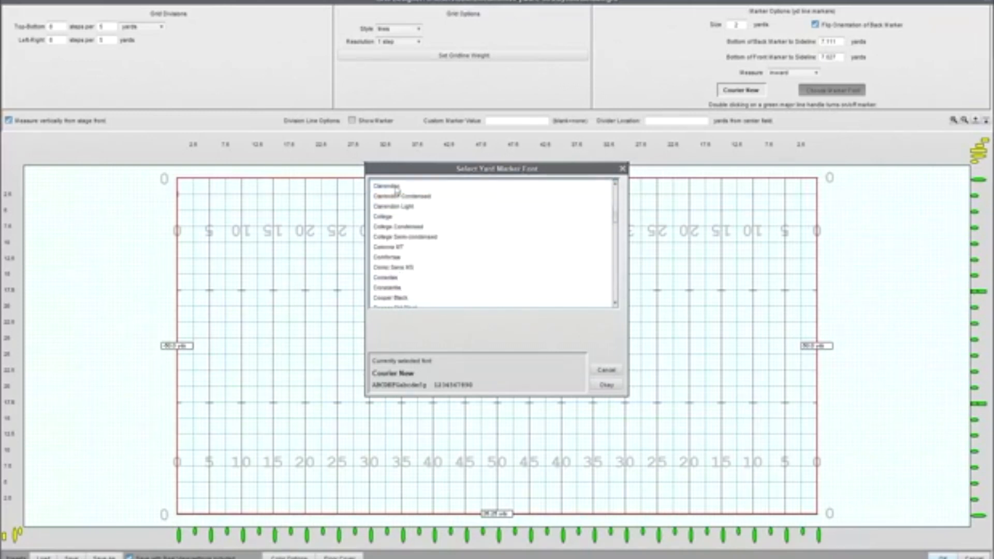
{"action": "left_click", "coordinate": [394, 218]}
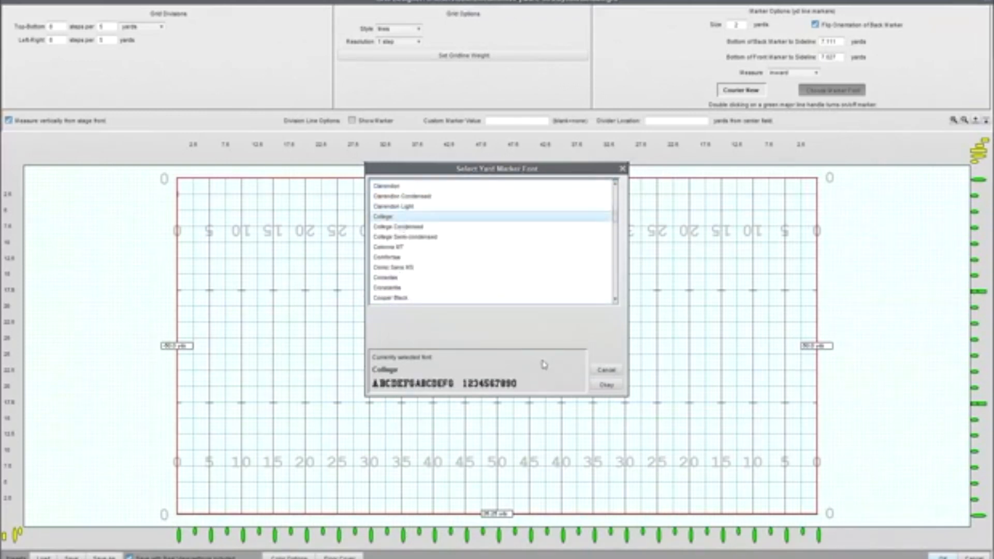
{"action": "left_click", "coordinate": [607, 385]}
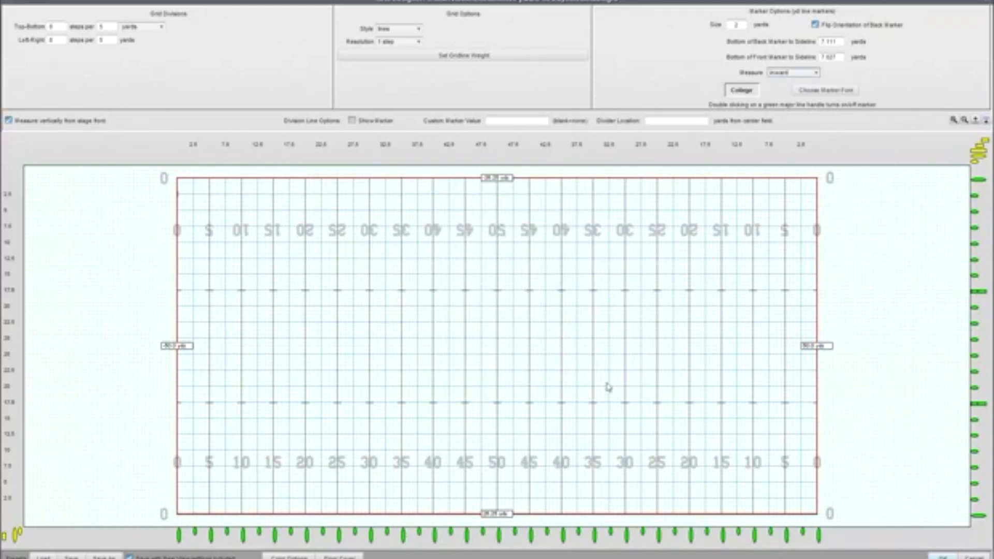
{"action": "left_click", "coordinate": [738, 24]}
{"action": "type", "text": "2"}
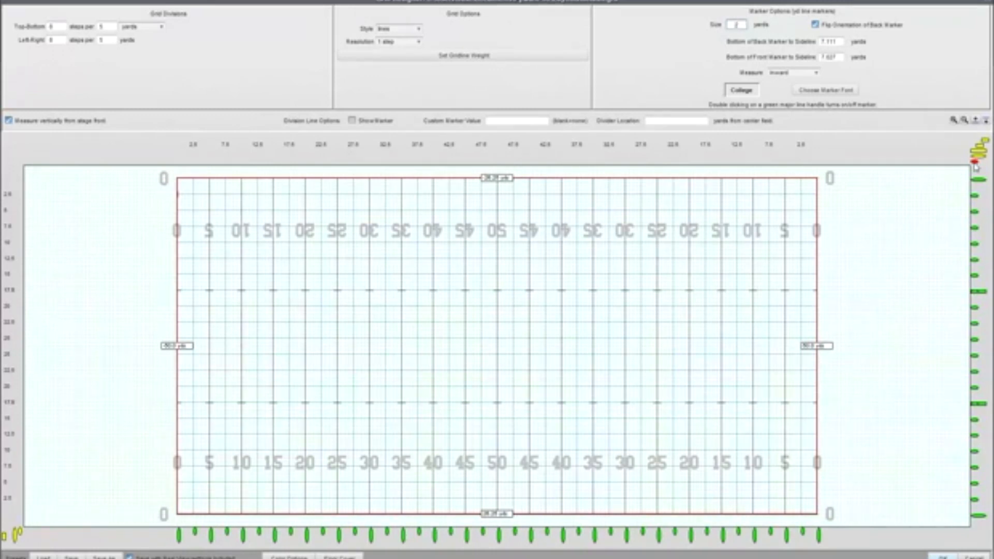
Step: Place a new horizontal division line on the field and move it to -16.875 yards from center field
{"action": "mouse_move", "coordinate": [976, 164]}
{"action": "left_mouse_down"}
{"action": "mouse_move", "coordinate": [978, 294]}
{"action": "mouse_move", "coordinate": [975, 274]}
{"action": "left_mouse_up"}
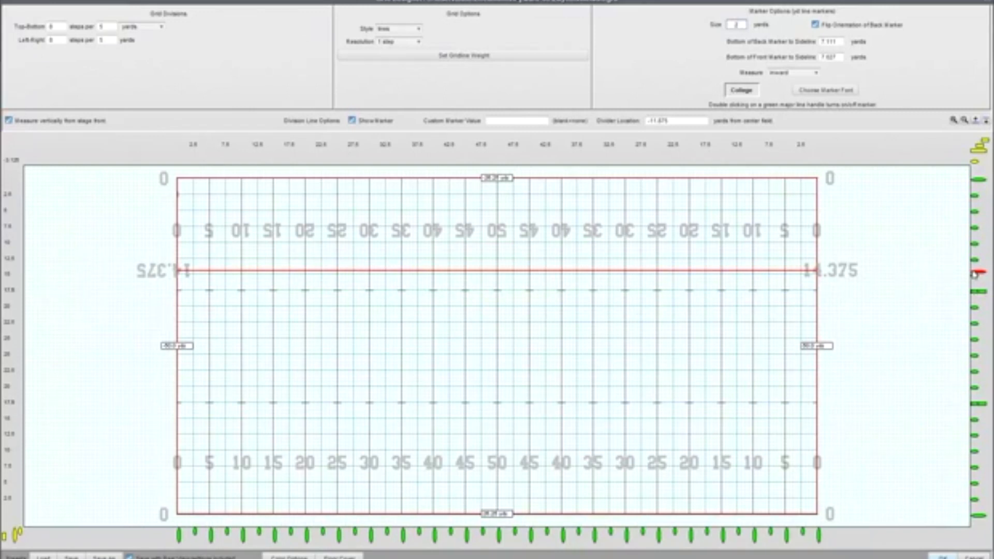
{"action": "left_click_drag", "start_coordinate": [975, 274], "coordinate": [986, 213]}
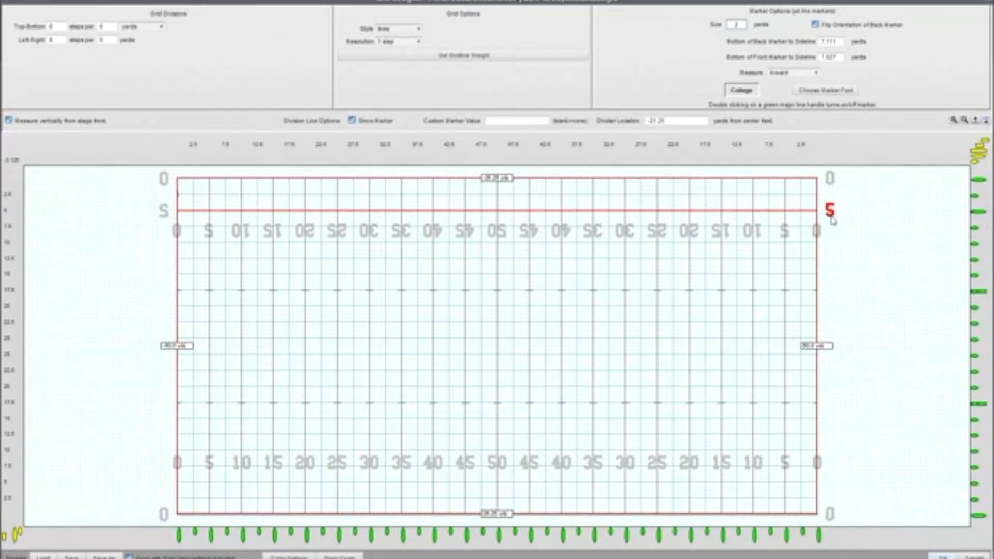
{"action": "left_click", "coordinate": [508, 120]}
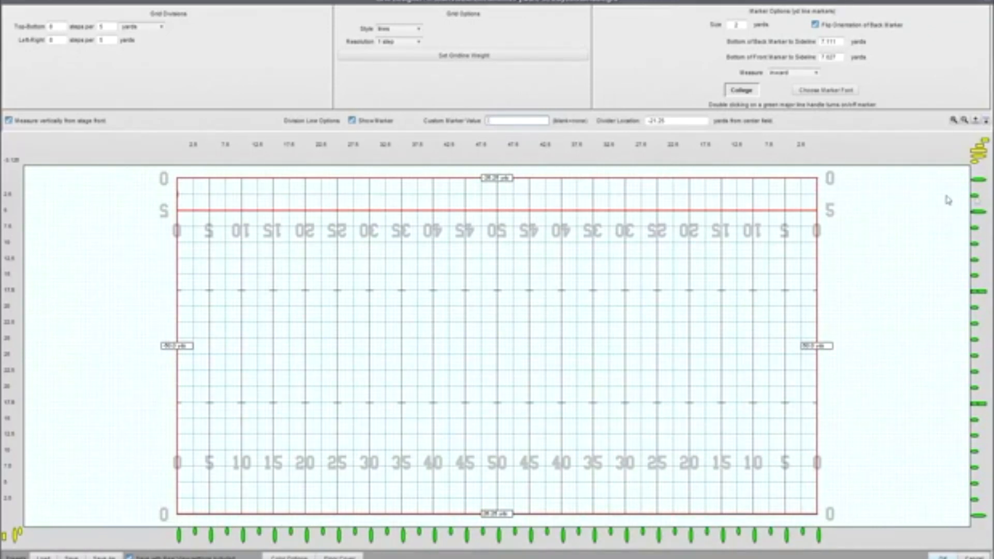
{"action": "left_click_drag", "start_coordinate": [978, 212], "coordinate": [982, 241]}
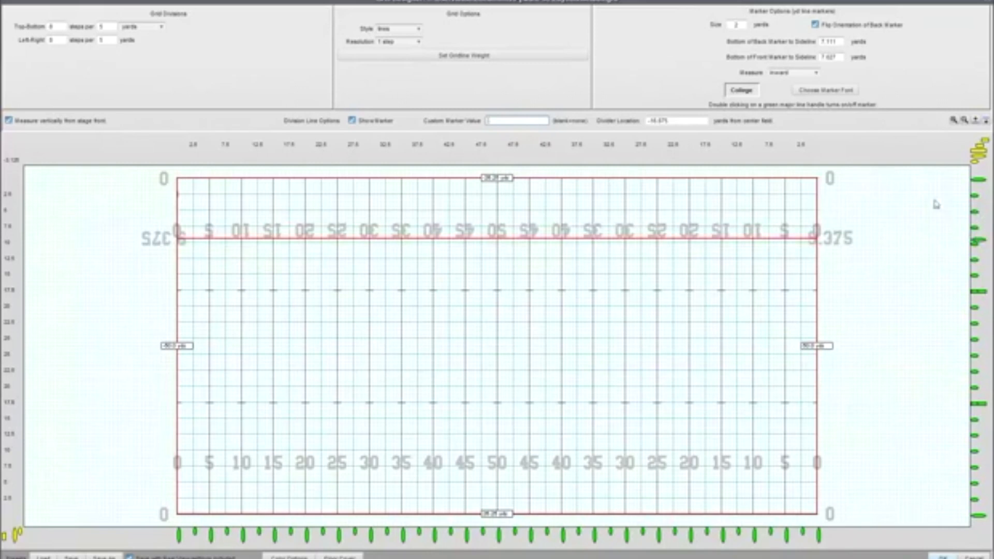
Step: Label the new division line with the custom marker Top Back Numbers, and remove the line from the field
{"action": "type", "text": "Top Back"}
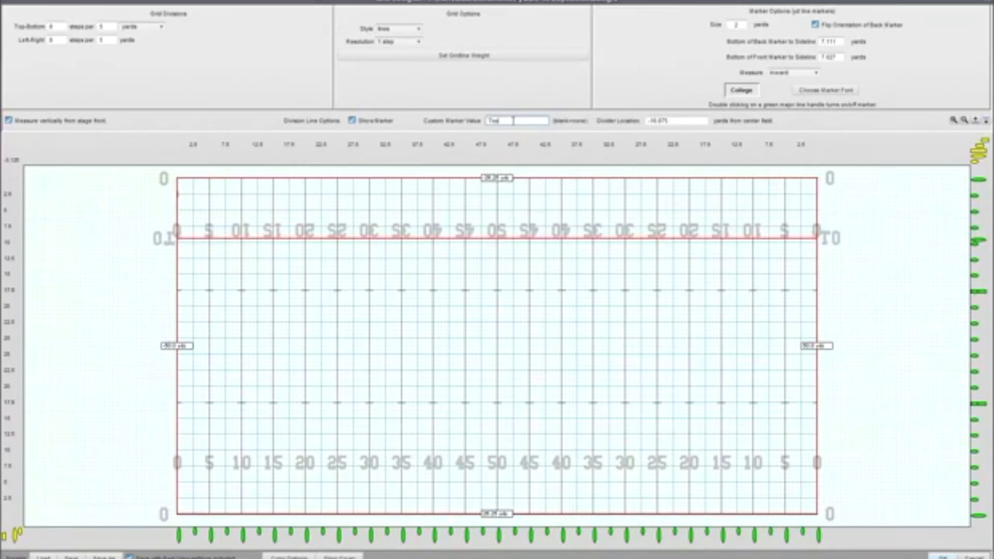
{"action": "type", "text": " Ha"}
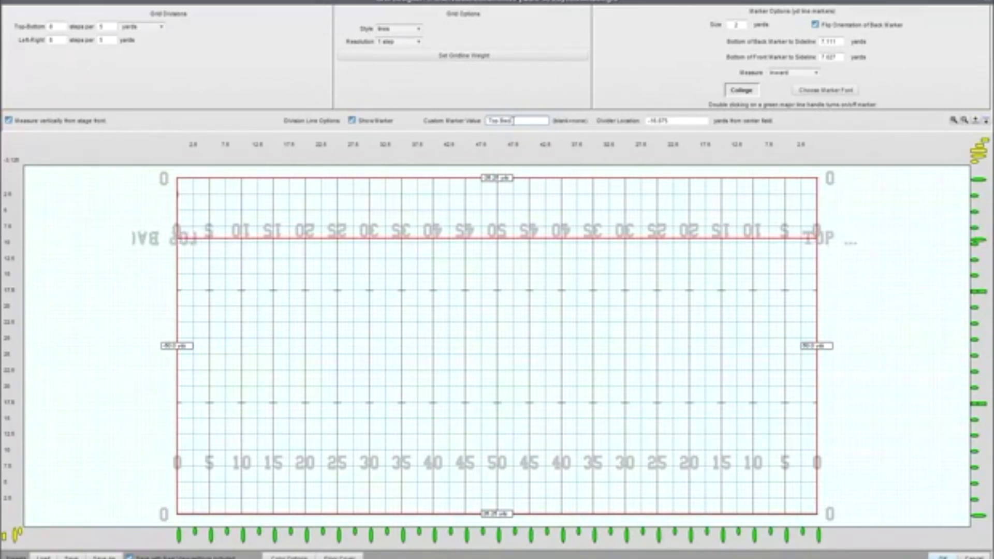
{"action": "type", "text": "merals"}
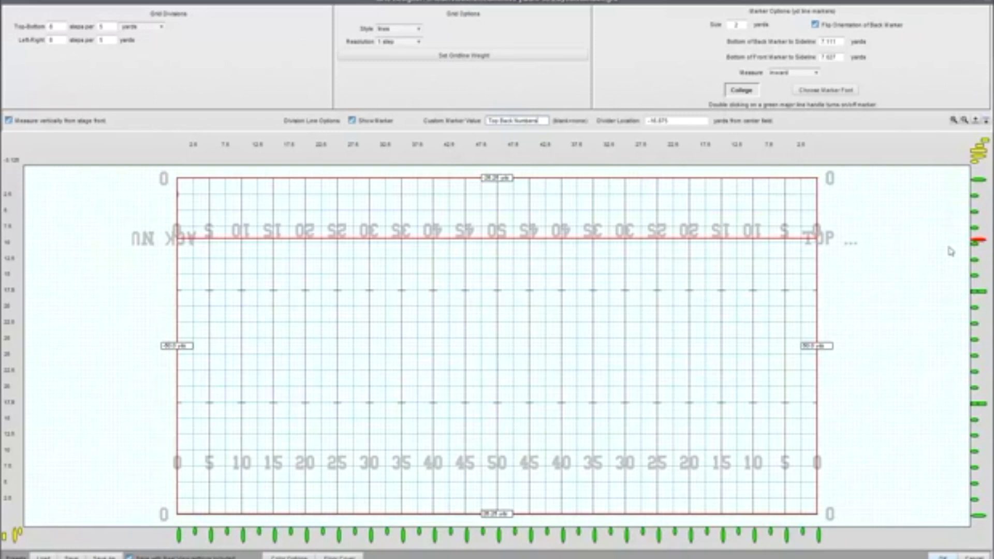
{"action": "double_click", "coordinate": [980, 241]}
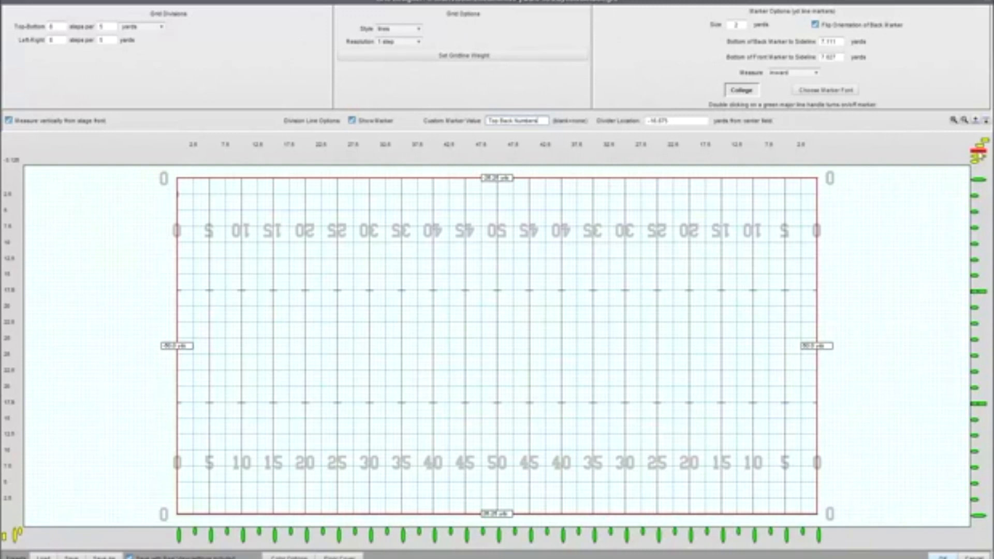
Step: Try a row of hash marks at -11.25, -17.5 and -6.25 yards from center field, and remove it from the field
{"action": "left_click", "coordinate": [981, 156]}
{"action": "left_click_drag", "start_coordinate": [981, 155], "coordinate": [984, 280]}
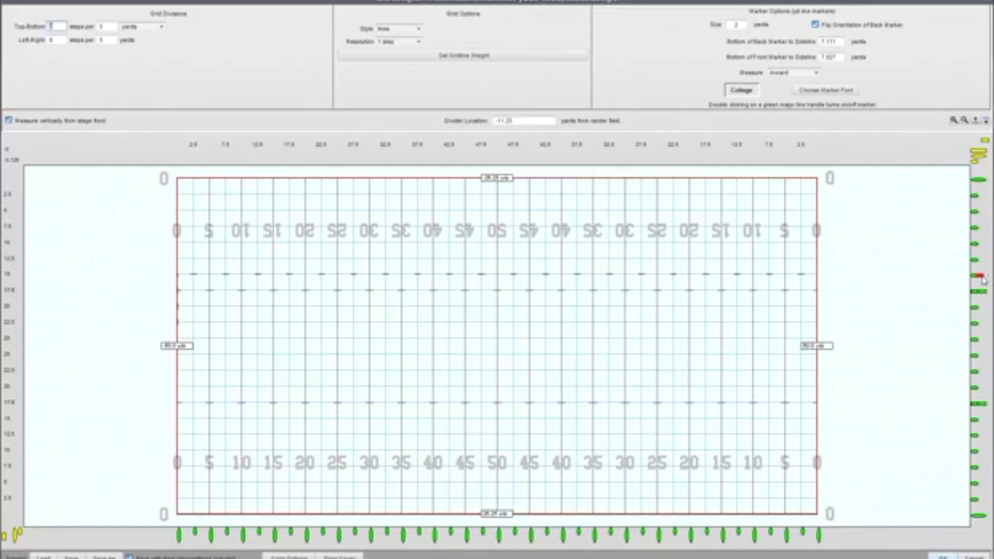
{"action": "left_click_drag", "start_coordinate": [983, 280], "coordinate": [981, 245]}
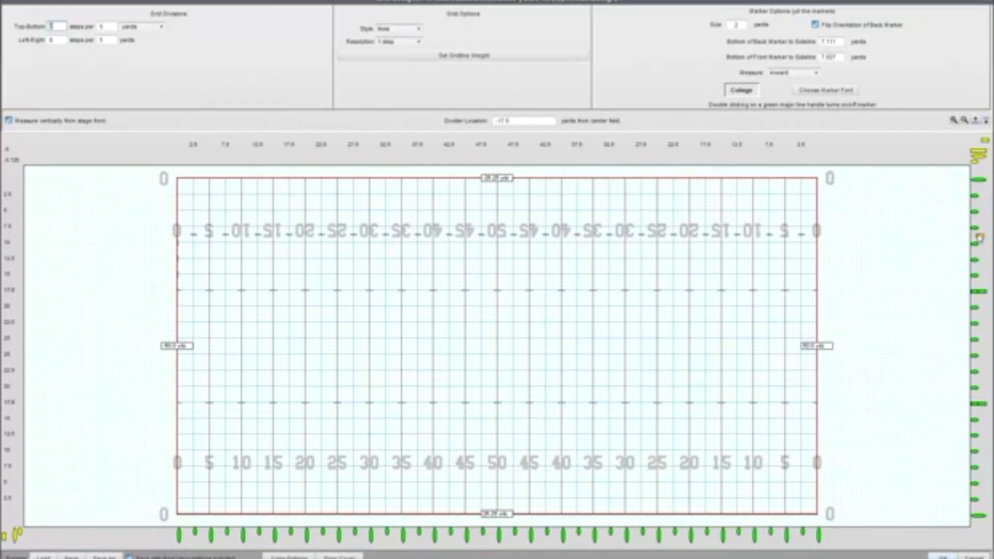
{"action": "left_click_drag", "start_coordinate": [980, 237], "coordinate": [984, 279]}
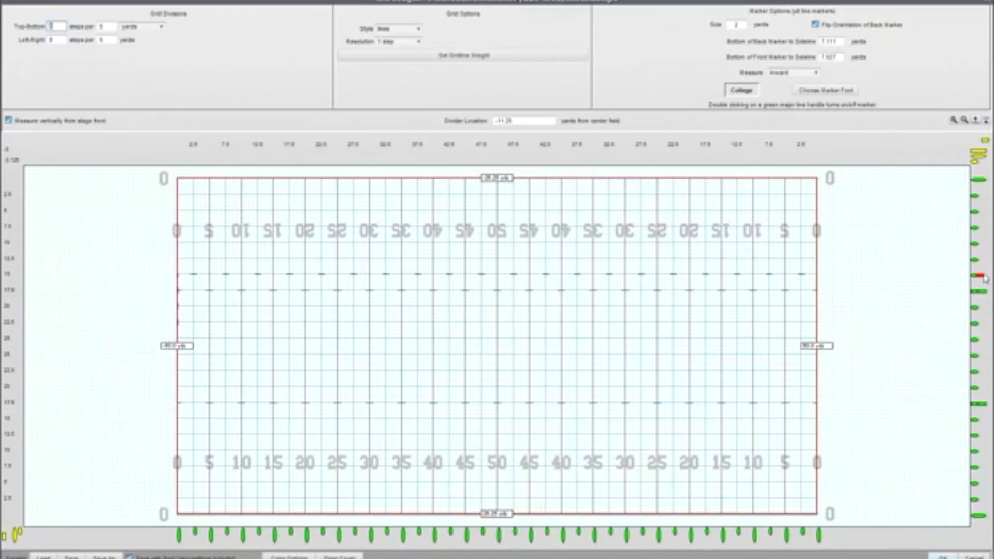
{"action": "left_click_drag", "start_coordinate": [983, 276], "coordinate": [982, 307]}
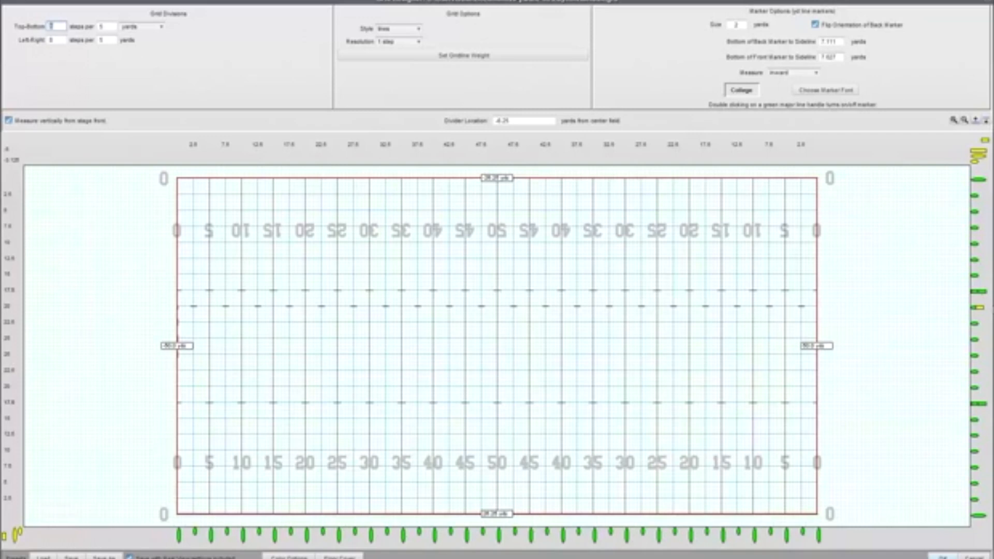
{"action": "left_click_drag", "start_coordinate": [979, 308], "coordinate": [980, 145]}
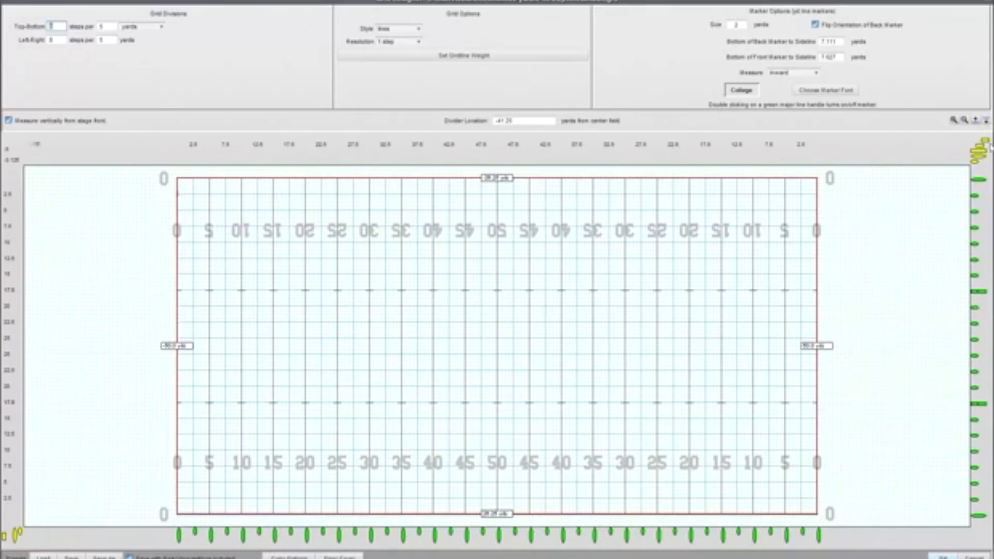
Step: Try fine tick marks along both sidelines and a vertical divider at -47.5 yards from center field, and remove them
{"action": "left_click_drag", "start_coordinate": [991, 145], "coordinate": [931, 514]}
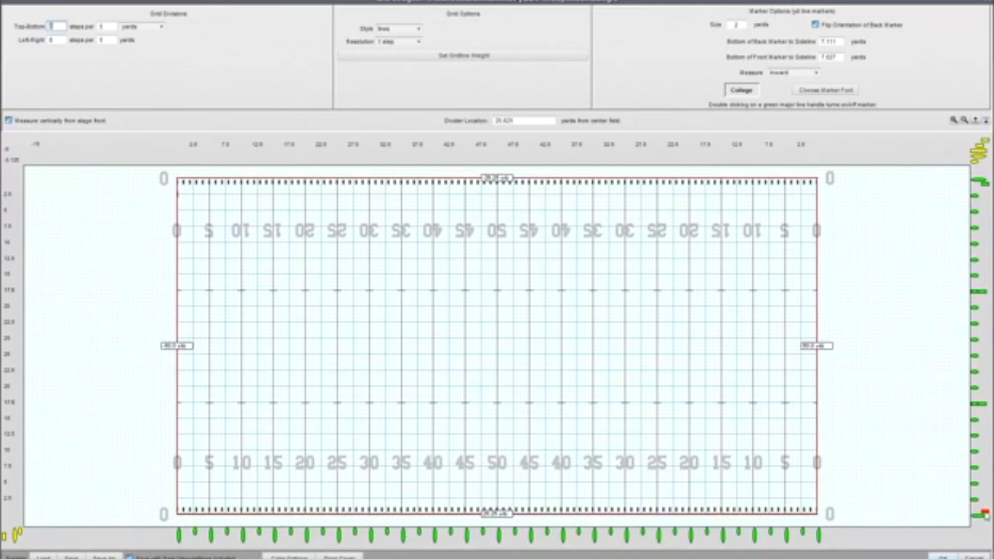
{"action": "left_click_drag", "start_coordinate": [984, 513], "coordinate": [988, 190]}
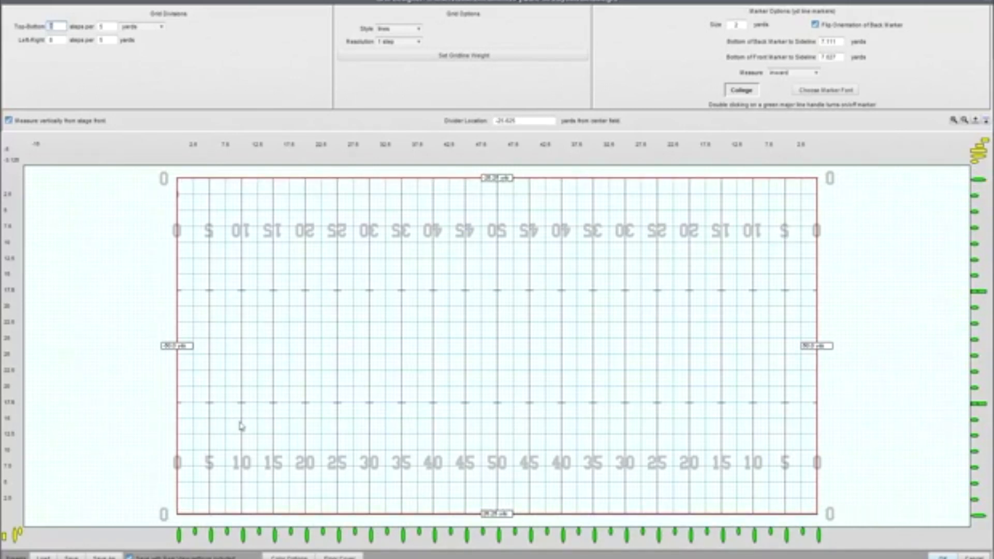
{"action": "mouse_move", "coordinate": [5, 538]}
{"action": "left_mouse_down"}
{"action": "mouse_move", "coordinate": [38, 536]}
{"action": "mouse_move", "coordinate": [7, 541]}
{"action": "left_mouse_up"}
{"action": "mouse_move", "coordinate": [20, 533]}
{"action": "left_mouse_down"}
{"action": "mouse_move", "coordinate": [91, 526]}
{"action": "mouse_move", "coordinate": [6, 538]}
{"action": "mouse_move", "coordinate": [195, 514]}
{"action": "mouse_move", "coordinate": [180, 513]}
{"action": "mouse_move", "coordinate": [193, 514]}
{"action": "mouse_move", "coordinate": [196, 541]}
{"action": "left_mouse_up"}
Step: Zoom the grid view in and out, ending with the whole field and its surroundings in view
{"action": "left_click", "coordinate": [965, 121]}
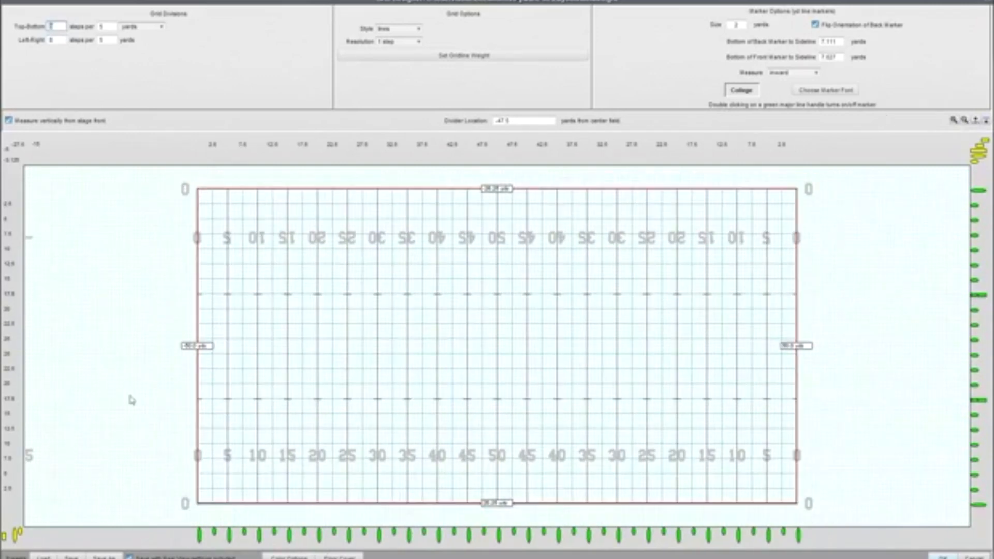
{"action": "left_click", "coordinate": [965, 120]}
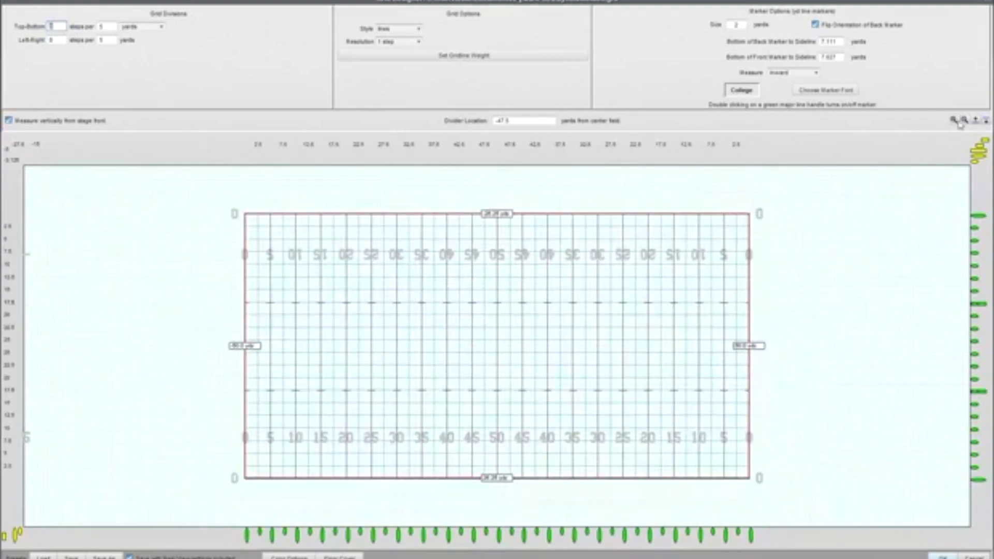
{"action": "left_click", "coordinate": [964, 122]}
{"action": "left_click", "coordinate": [963, 122]}
{"action": "left_click", "coordinate": [962, 122]}
{"action": "left_click", "coordinate": [962, 122]}
{"action": "left_click", "coordinate": [962, 122]}
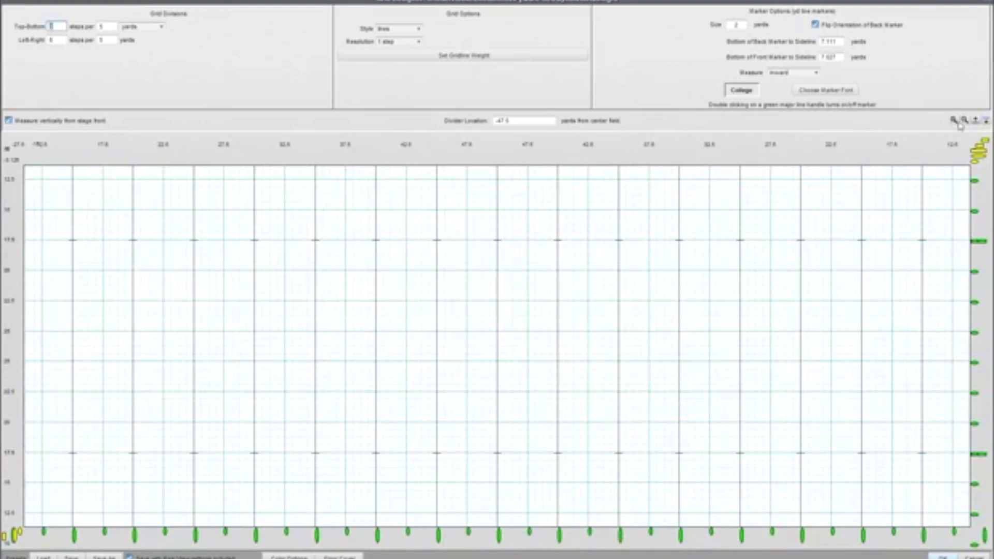
{"action": "left_click", "coordinate": [965, 121]}
{"action": "left_click", "coordinate": [965, 121]}
{"action": "left_click", "coordinate": [965, 121]}
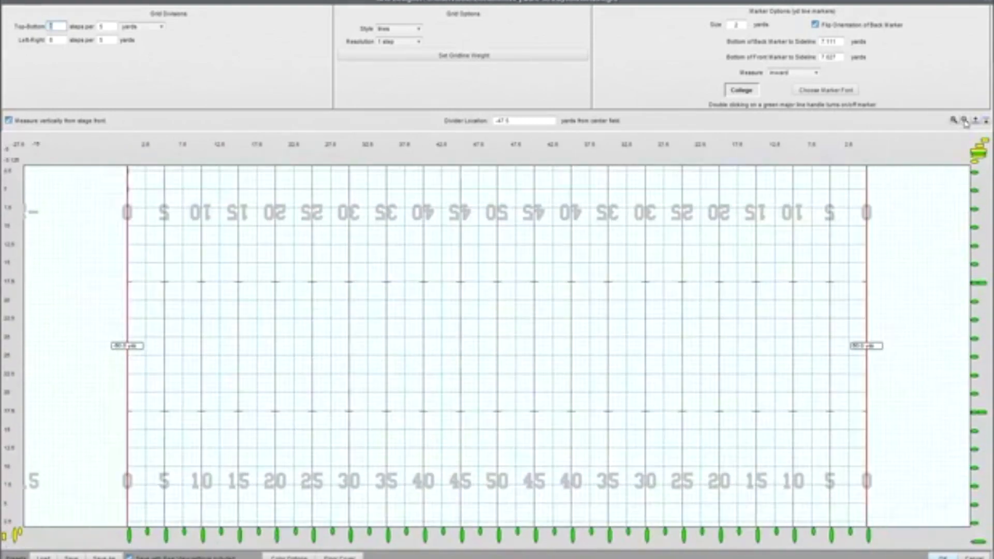
{"action": "left_click", "coordinate": [965, 121]}
{"action": "left_click", "coordinate": [965, 121]}
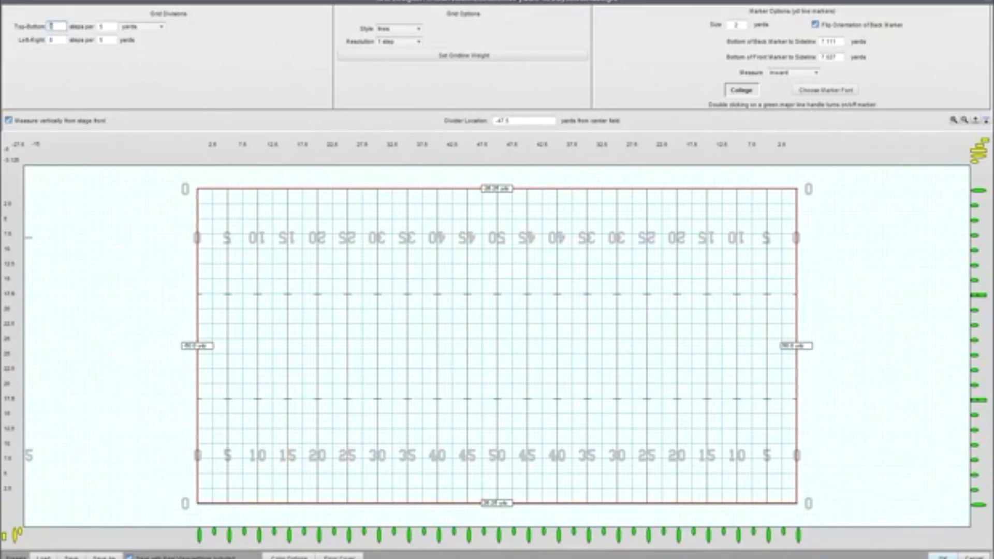
Step: Try a pale yellow grid background color, return it to white, and discard the color changes
{"action": "left_click", "coordinate": [289, 557]}
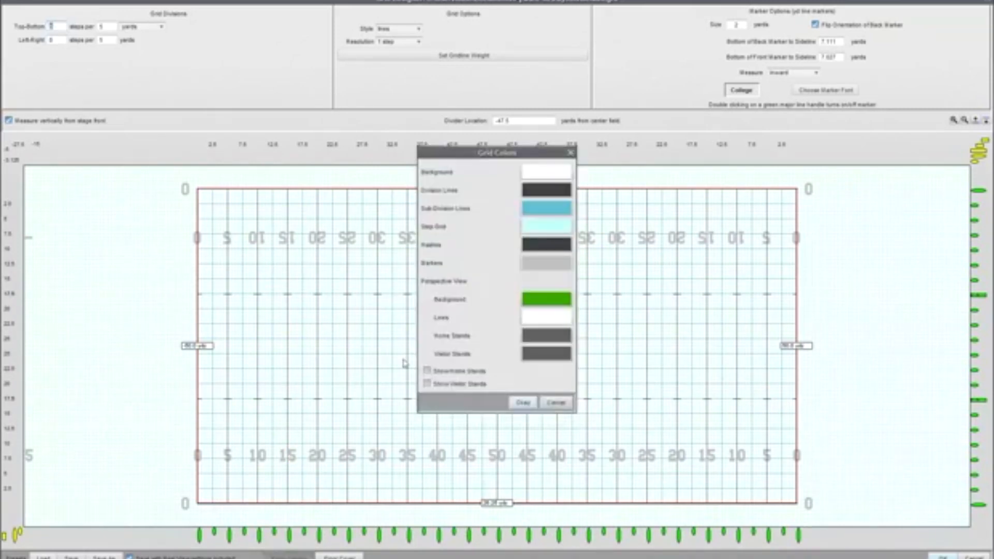
{"action": "left_click_drag", "start_coordinate": [499, 155], "coordinate": [884, 173]}
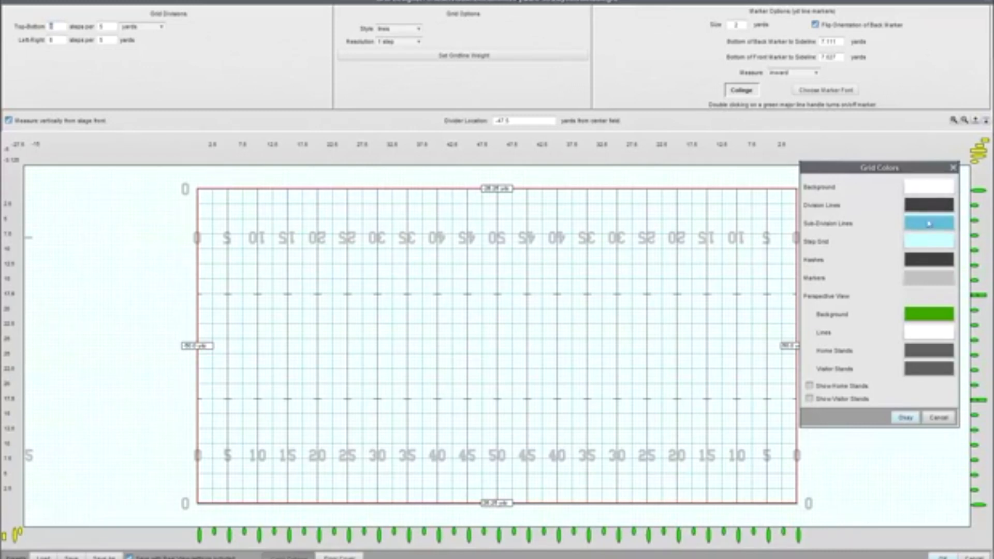
{"action": "left_click", "coordinate": [927, 187]}
{"action": "left_click", "coordinate": [513, 235]}
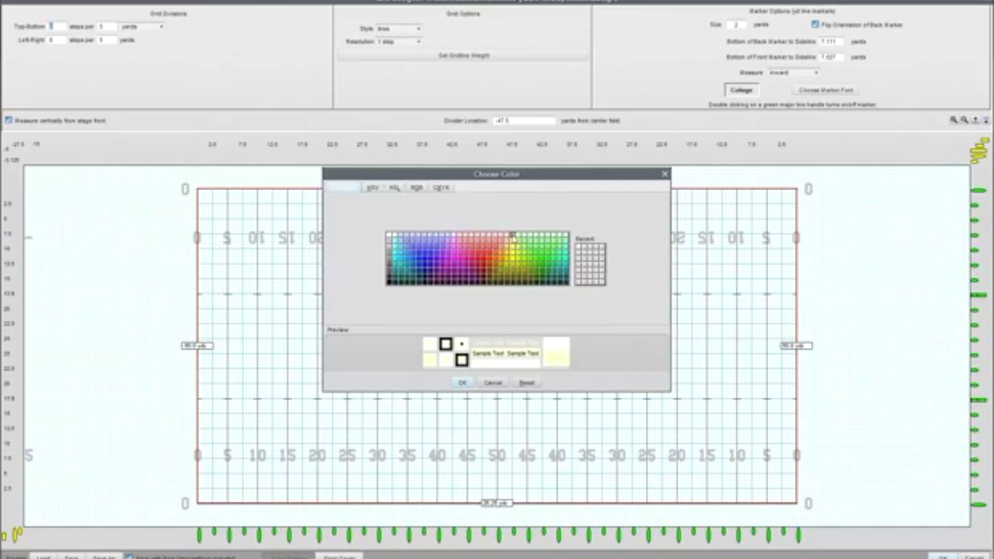
{"action": "left_click", "coordinate": [463, 383]}
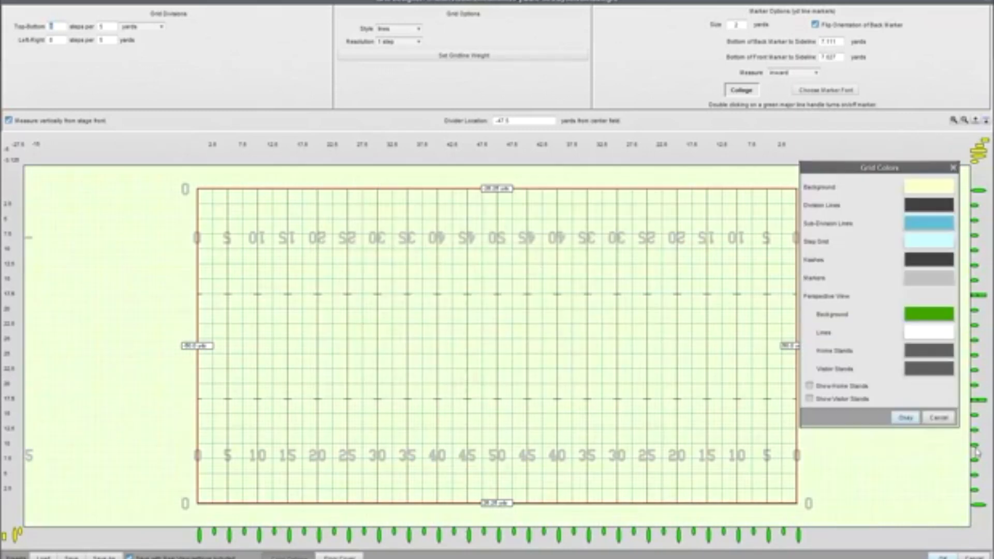
{"action": "left_click", "coordinate": [924, 191]}
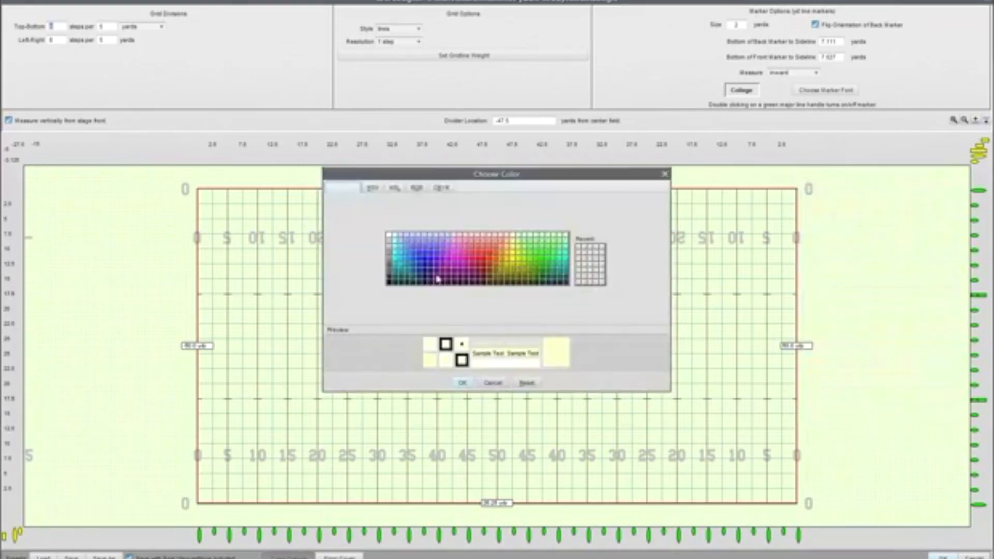
{"action": "left_click", "coordinate": [463, 382]}
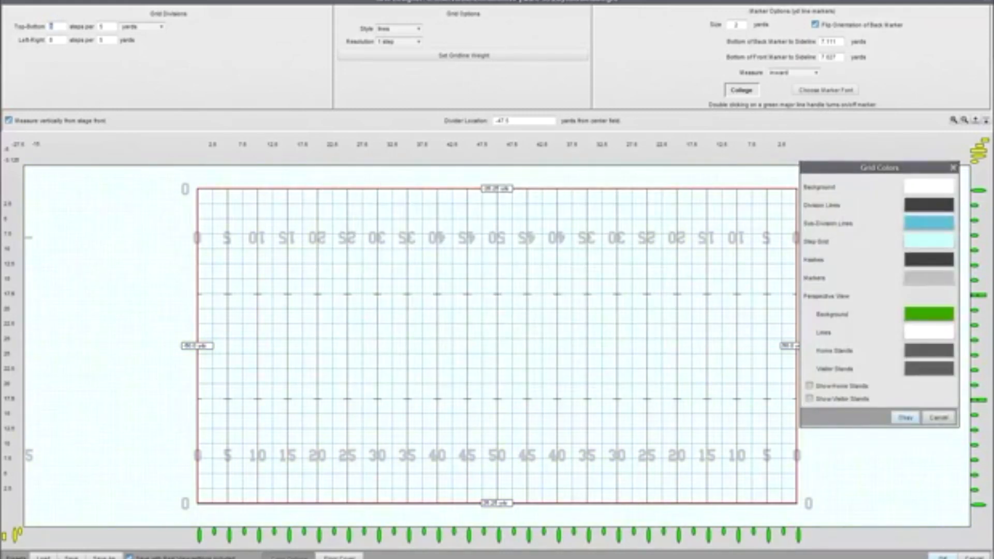
{"action": "left_click", "coordinate": [938, 417]}
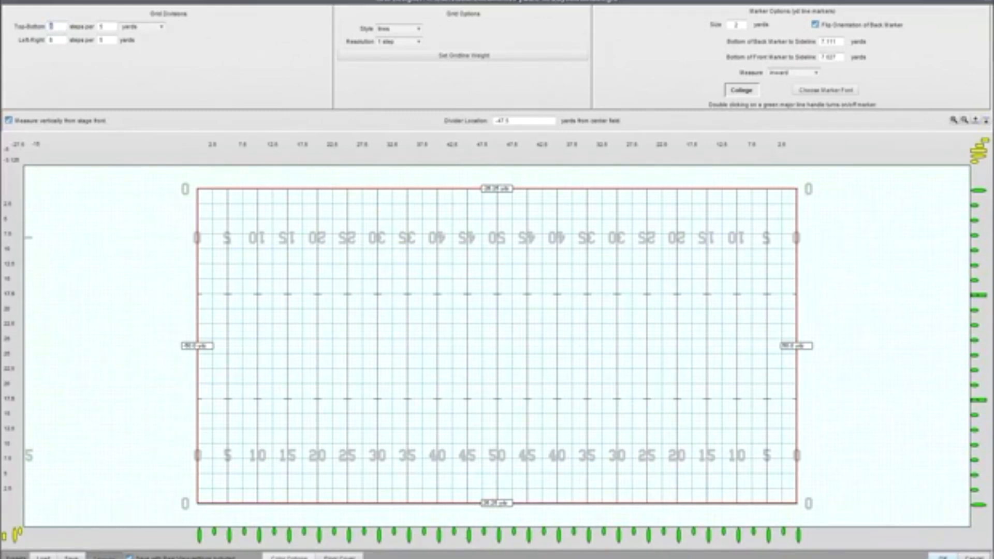
Step: Save the grid layout as a new file named Display Grid
{"action": "left_click", "coordinate": [104, 557]}
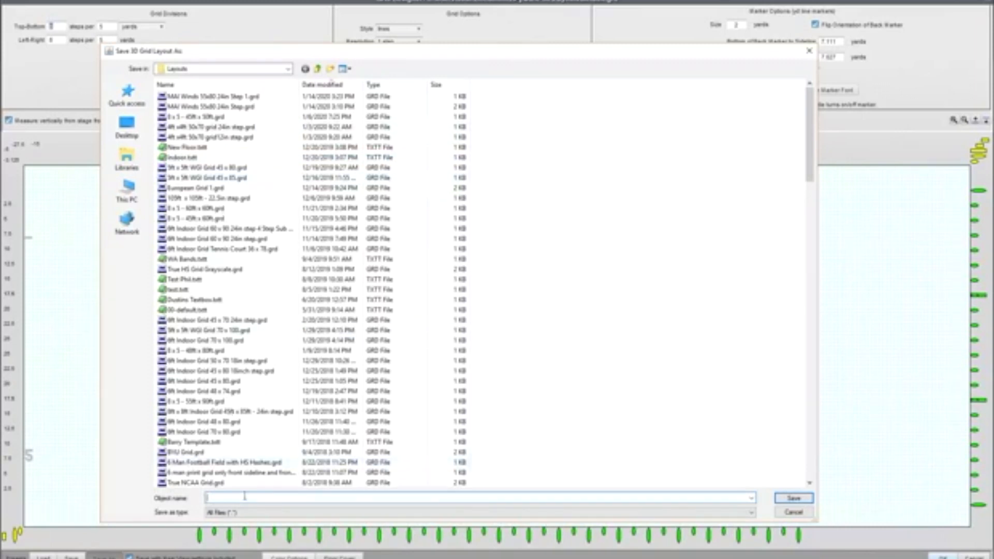
{"action": "type", "text": "Display Grid"}
{"action": "key", "text": "Return"}
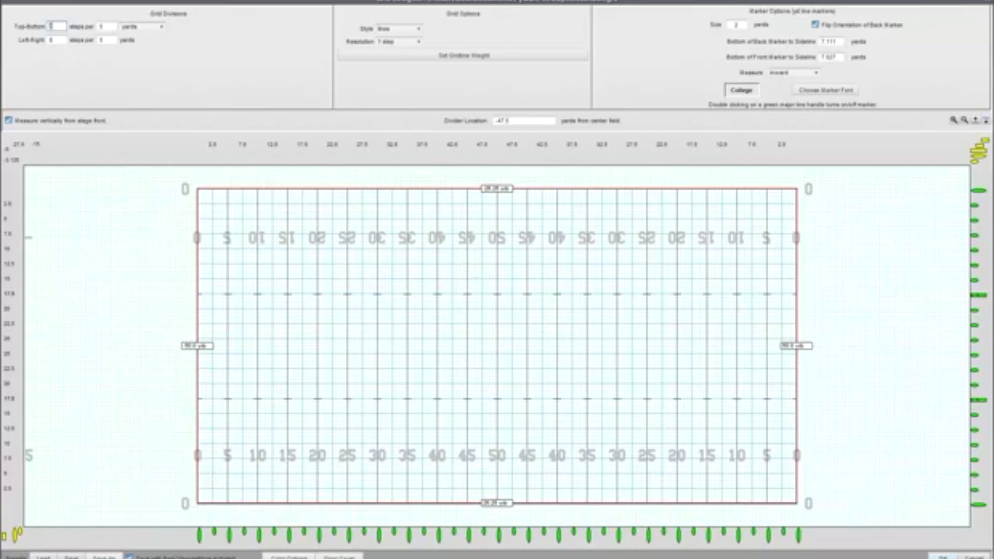
Step: Apply the NCAA_Football.jpg floor cover to the field grid, and remove the floor cover from it
{"action": "left_click", "coordinate": [339, 556]}
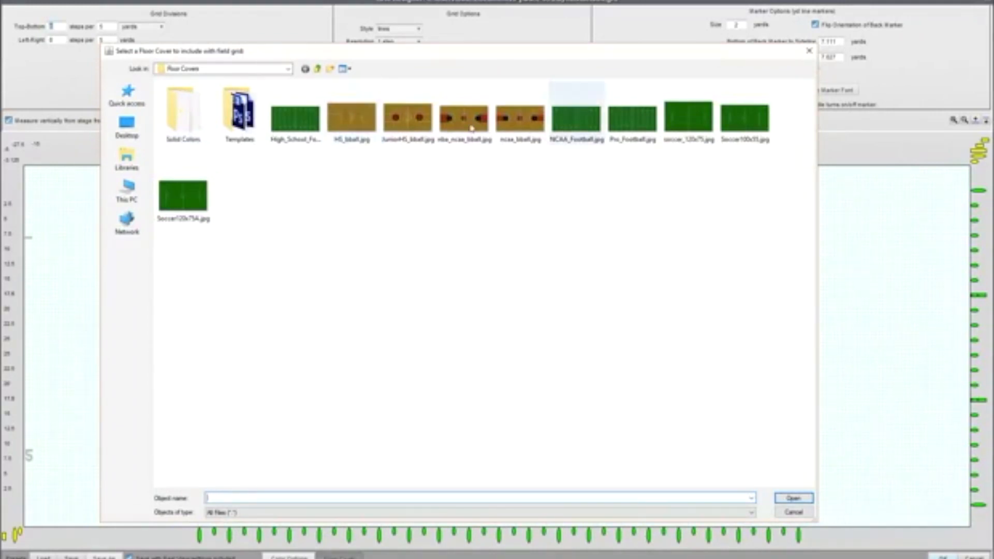
{"action": "left_click", "coordinate": [633, 118]}
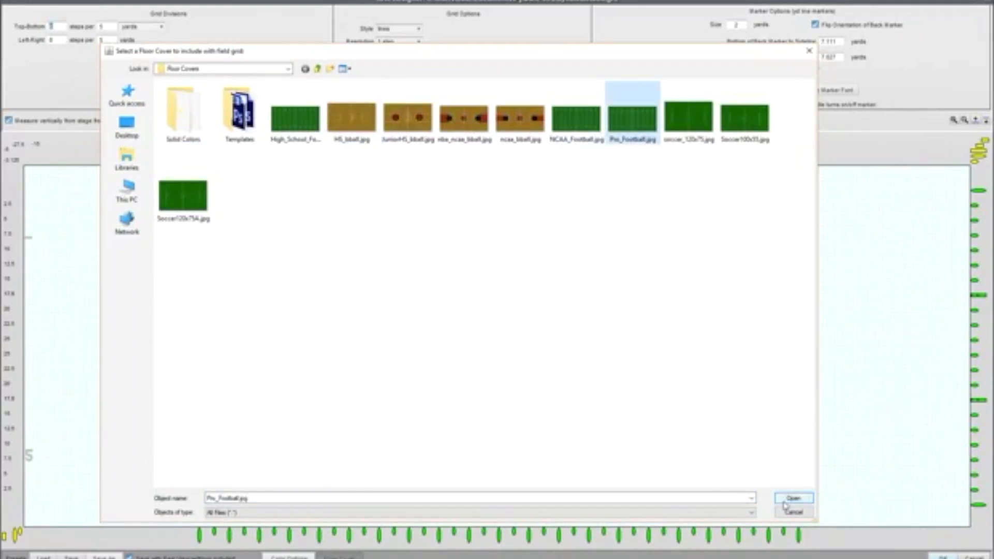
{"action": "left_click", "coordinate": [576, 118]}
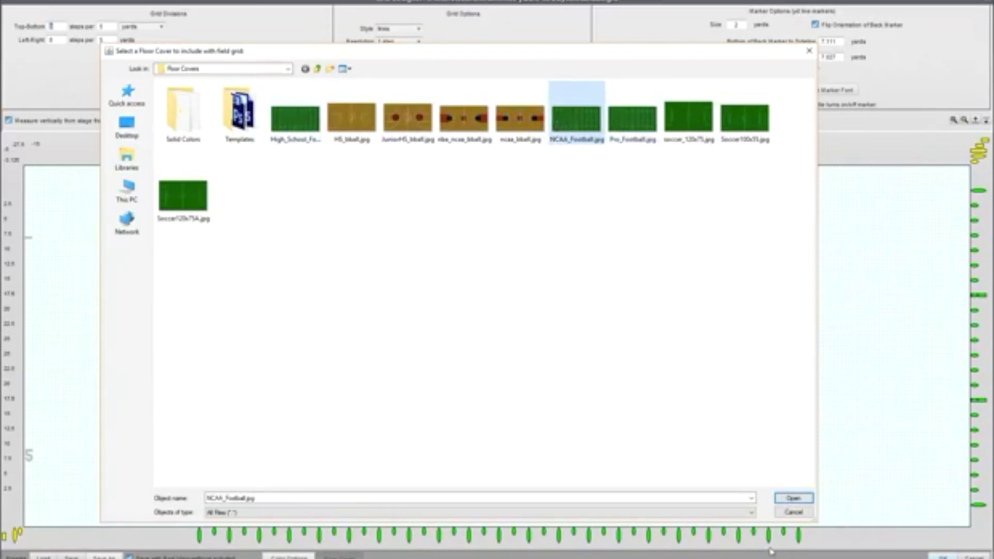
{"action": "left_click", "coordinate": [793, 498]}
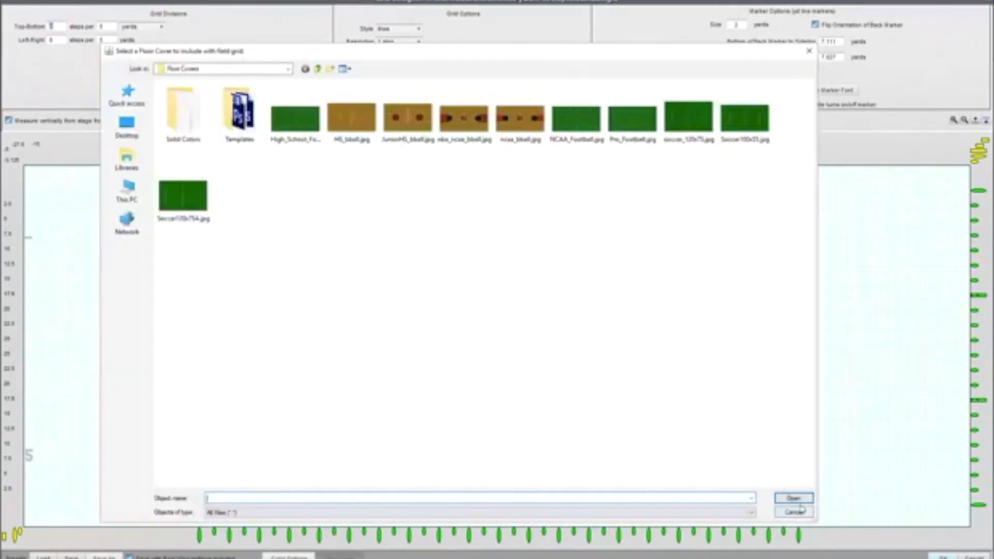
{"action": "left_click", "coordinate": [794, 513]}
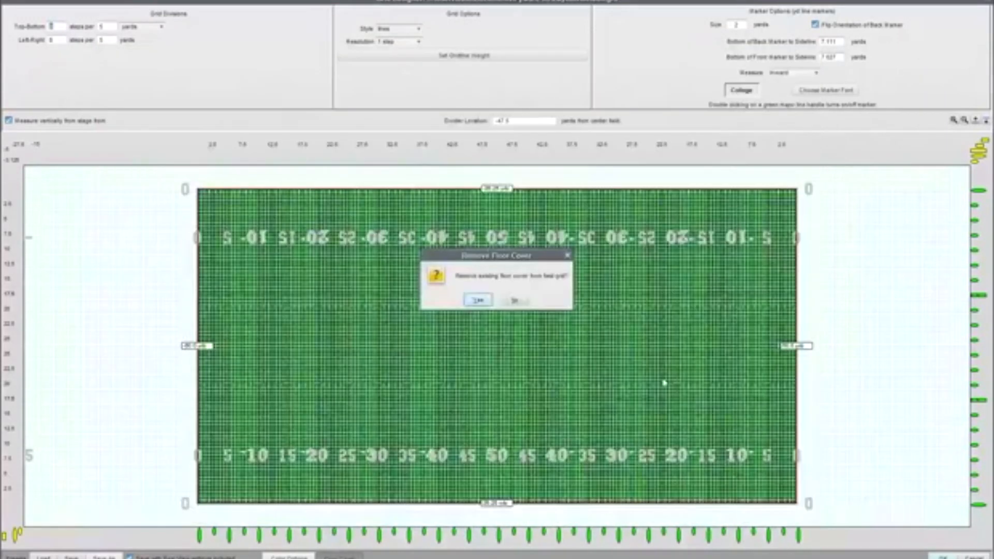
{"action": "left_click", "coordinate": [478, 300]}
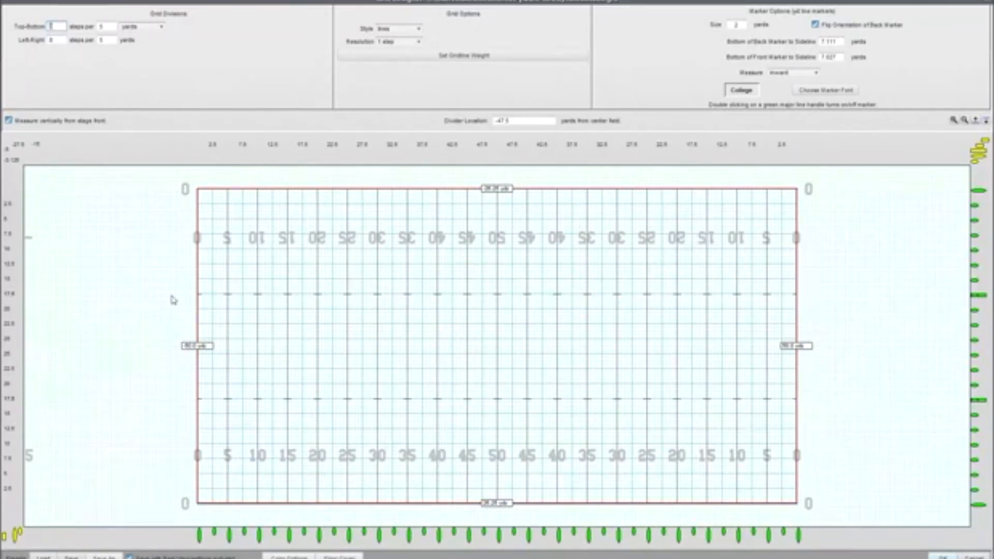
Step: Open the grid layout 5ft x 5ft WGI Grid 50 x 70.grd, sorting the layouts by name and discarding the current changes
{"action": "left_click", "coordinate": [46, 554]}
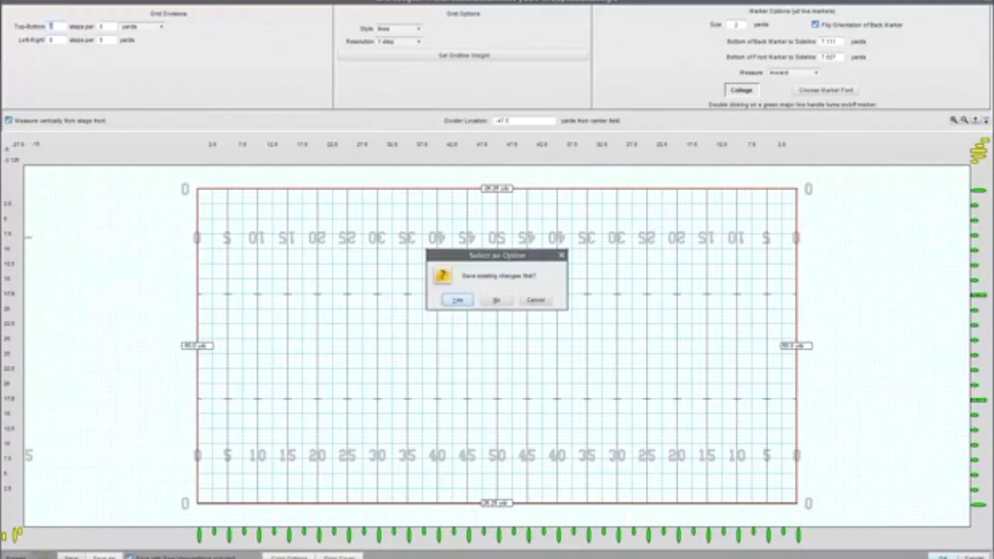
{"action": "left_click", "coordinate": [501, 301]}
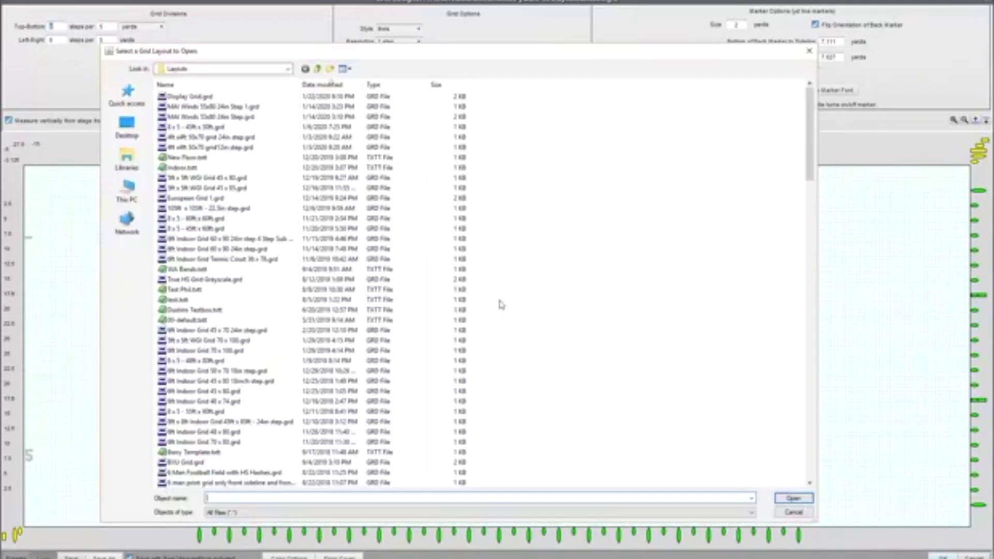
{"action": "left_click", "coordinate": [224, 85]}
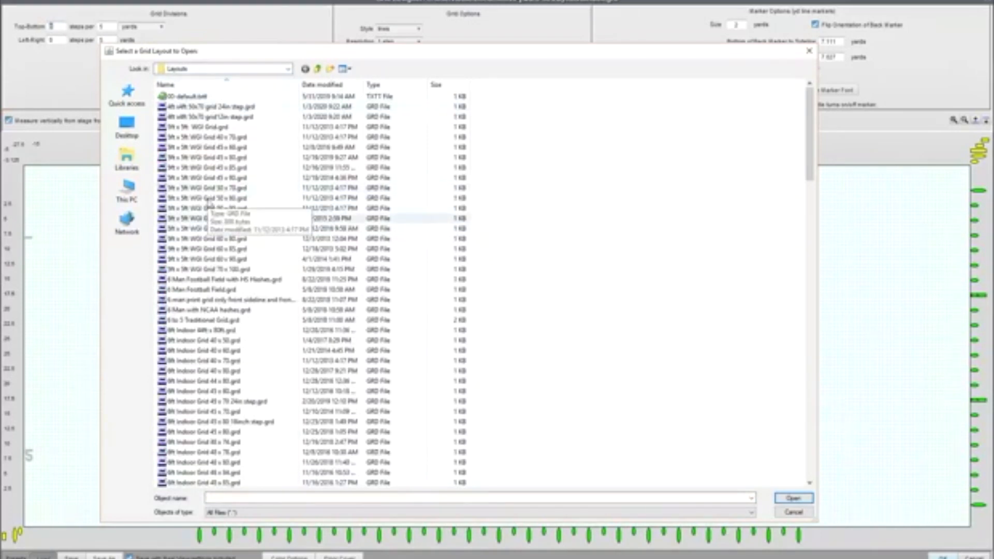
{"action": "left_click", "coordinate": [223, 188]}
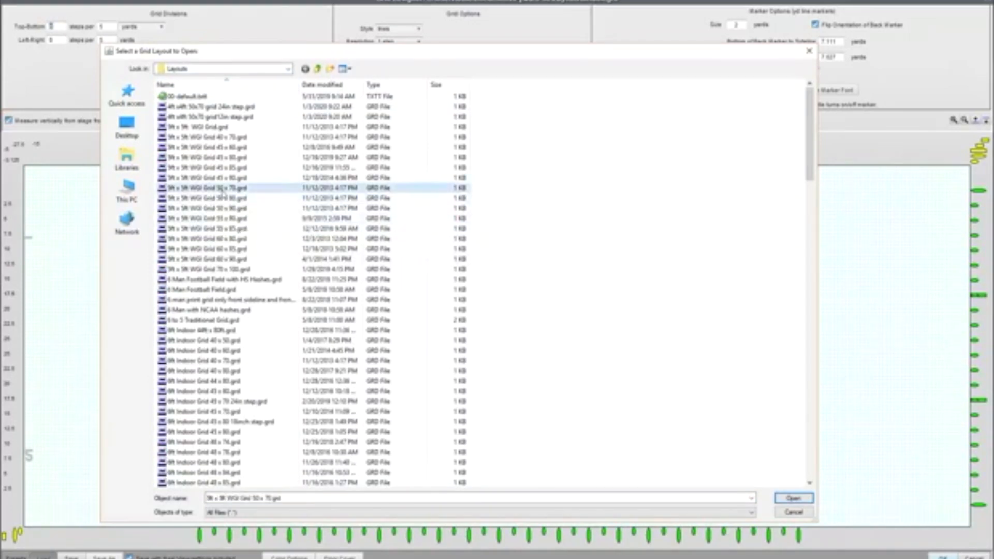
{"action": "left_click", "coordinate": [792, 498]}
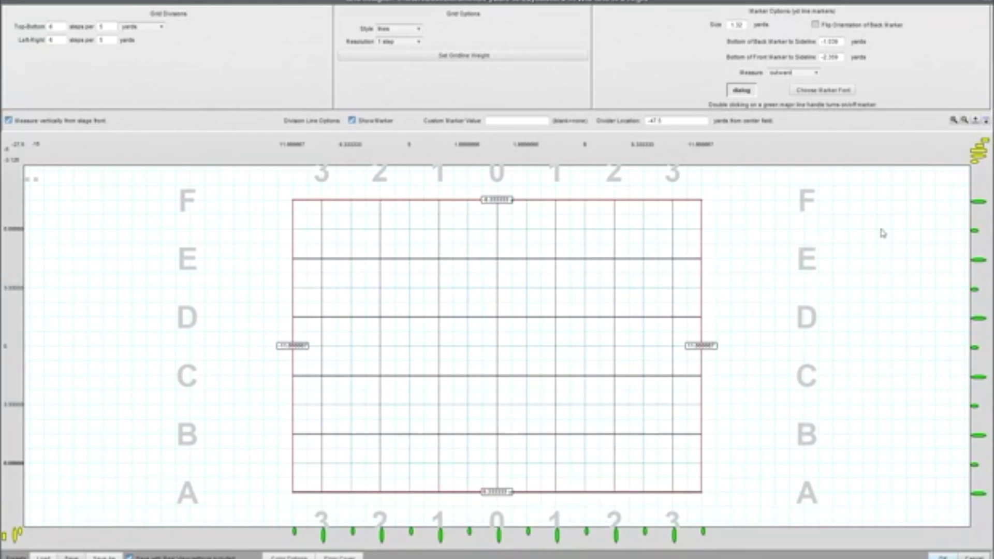
Step: Remove the minor horizontal dividers between A and D, and move line B one division above A, C to 5.0 and D to 3.333333 yards
{"action": "left_click", "coordinate": [976, 465]}
{"action": "left_click_drag", "start_coordinate": [978, 436], "coordinate": [979, 464]}
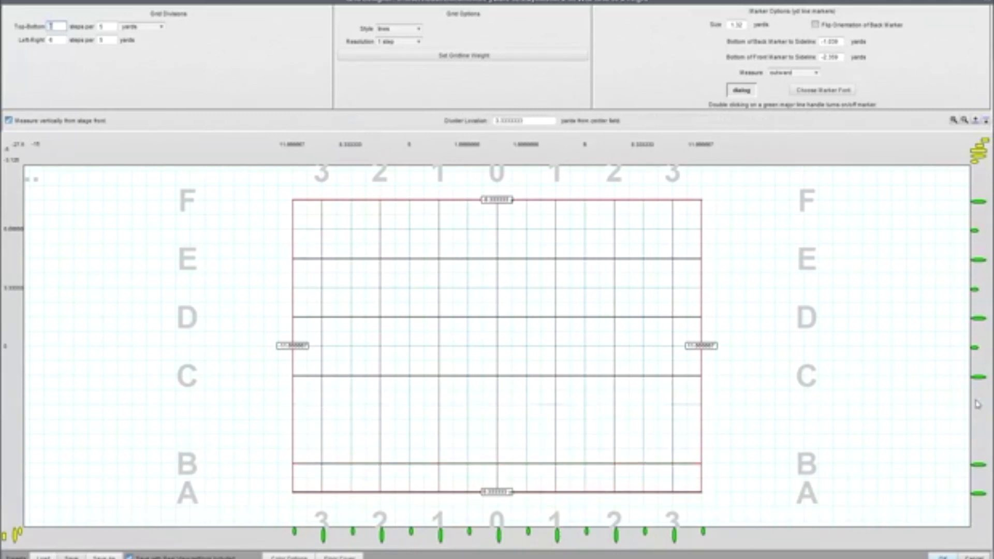
{"action": "left_click_drag", "start_coordinate": [977, 377], "coordinate": [982, 434]}
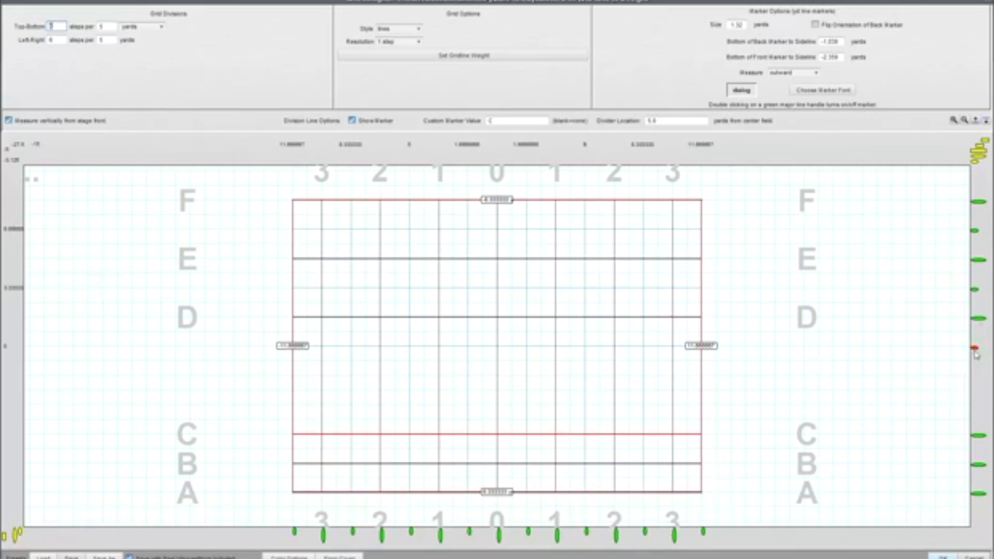
{"action": "left_click", "coordinate": [976, 347]}
{"action": "left_click_drag", "start_coordinate": [978, 318], "coordinate": [980, 405]}
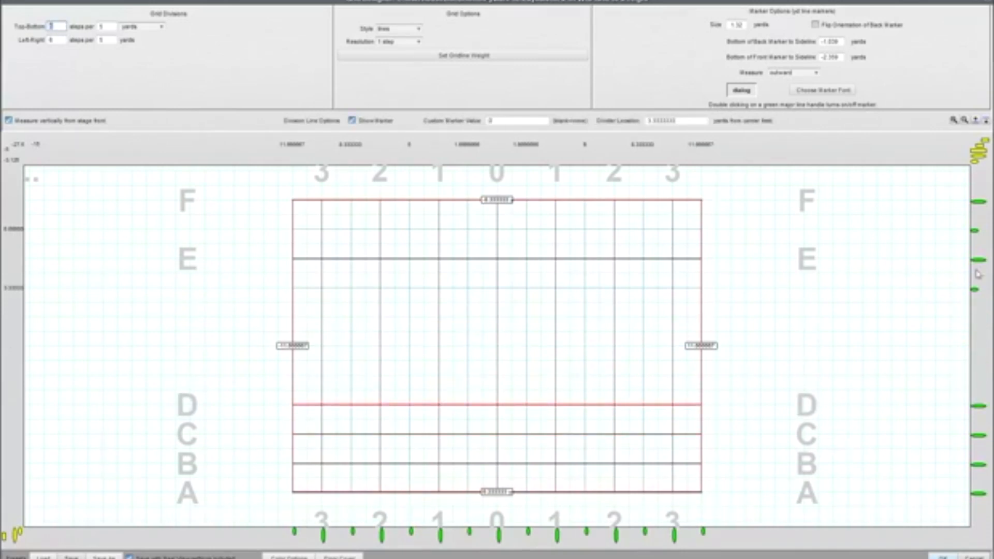
Step: Delete the remaining minor horizontal dividers, and move line E one division above D and line F to 0.0 yards at center field
{"action": "left_click", "coordinate": [975, 290]}
{"action": "key", "text": "Delete"}
{"action": "left_click_drag", "start_coordinate": [977, 261], "coordinate": [979, 376]}
{"action": "left_click", "coordinate": [974, 231]}
{"action": "key", "text": "Delete"}
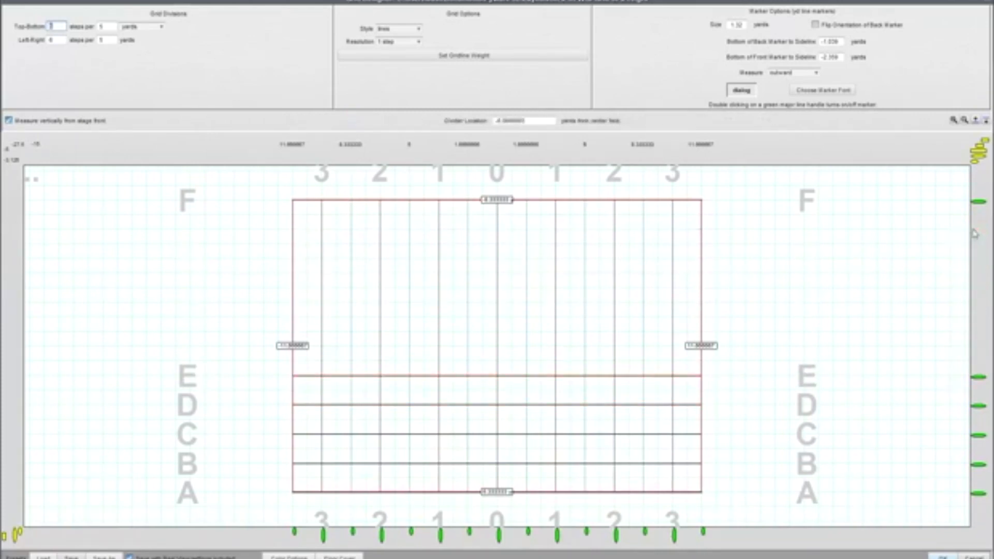
{"action": "left_click_drag", "start_coordinate": [978, 201], "coordinate": [978, 346]}
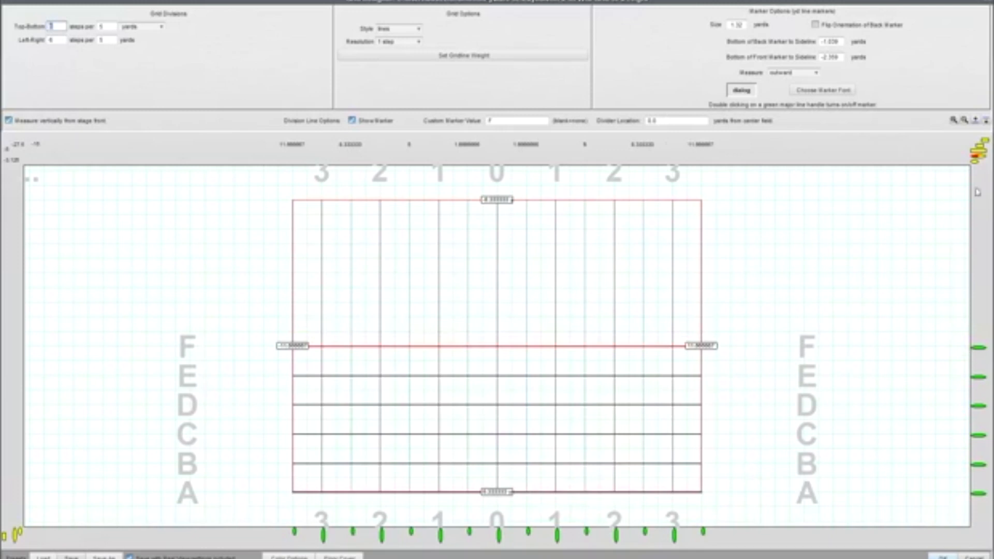
Step: Add five evenly spaced major horizontal dividers above line F, with the last one at -8.333333 yards on the back edge
{"action": "left_click_drag", "start_coordinate": [979, 154], "coordinate": [963, 318]}
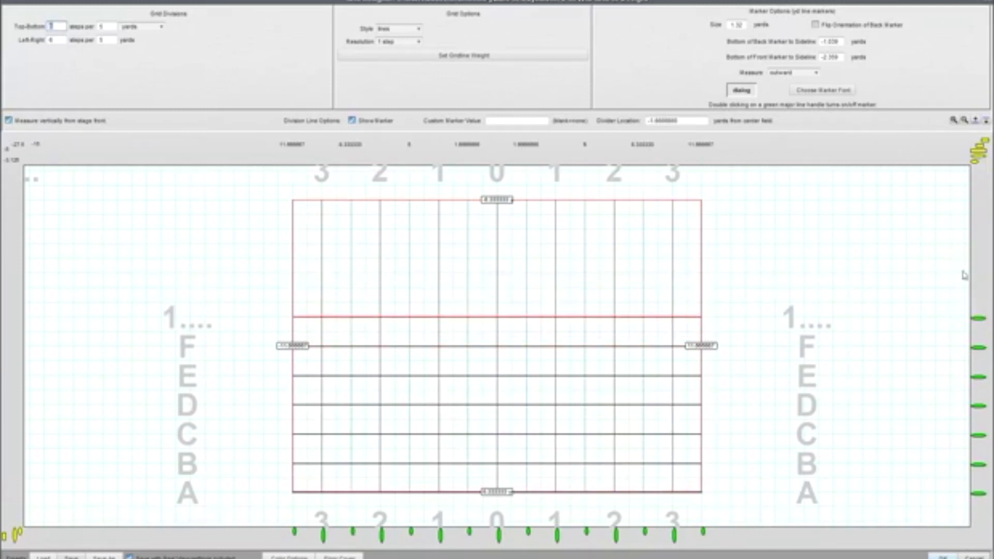
{"action": "left_click_drag", "start_coordinate": [979, 154], "coordinate": [975, 288]}
{"action": "left_click_drag", "start_coordinate": [978, 154], "coordinate": [981, 259]}
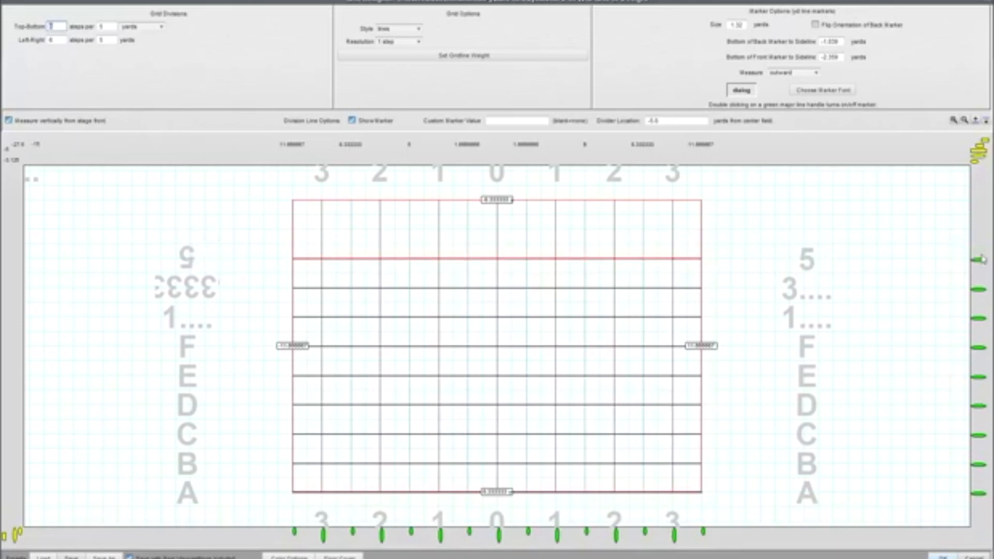
{"action": "left_click_drag", "start_coordinate": [977, 156], "coordinate": [978, 229]}
{"action": "left_click_drag", "start_coordinate": [980, 163], "coordinate": [978, 202]}
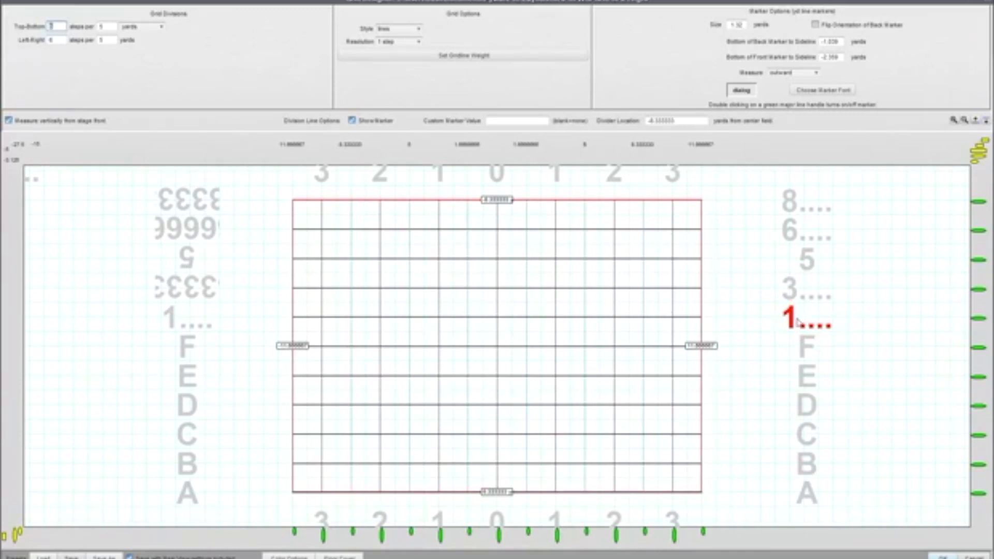
Step: Label the first two new lines above F with the custom markers G and H
{"action": "left_click", "coordinate": [981, 319]}
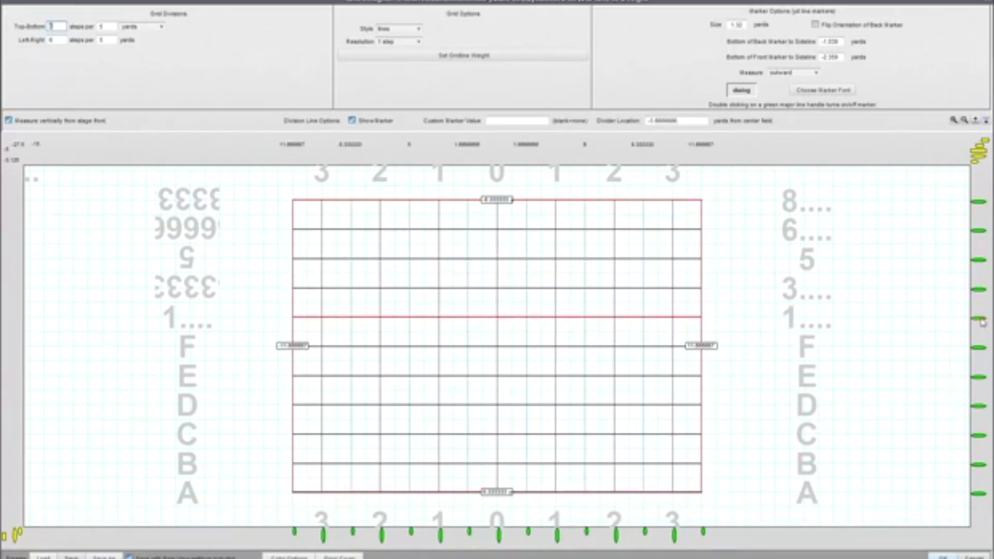
{"action": "left_click", "coordinate": [510, 120]}
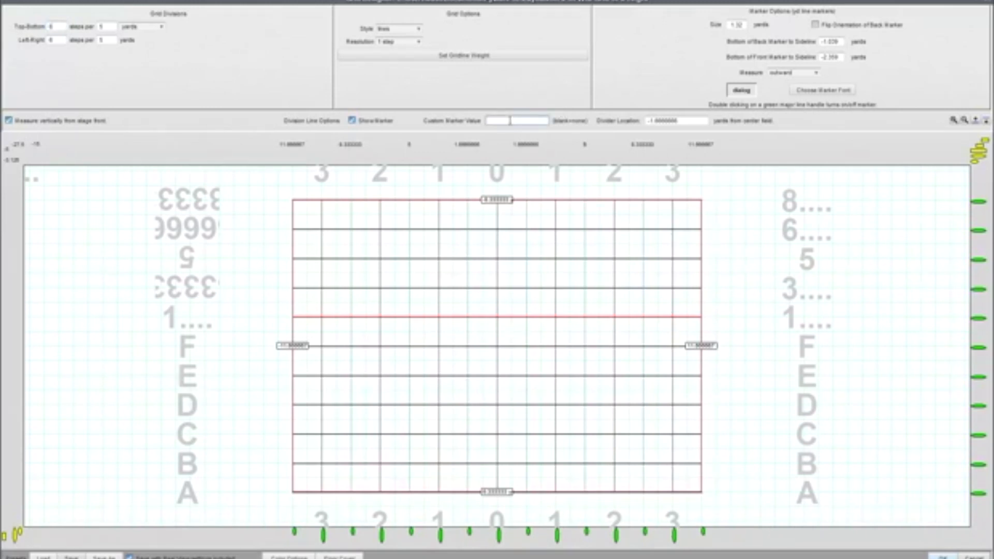
{"action": "type", "text": "G"}
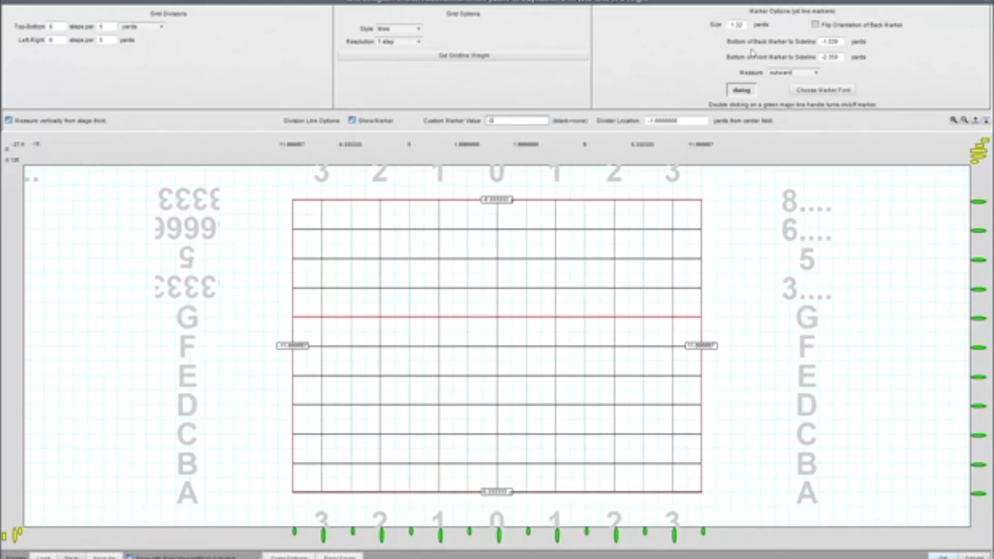
{"action": "left_click", "coordinate": [978, 290]}
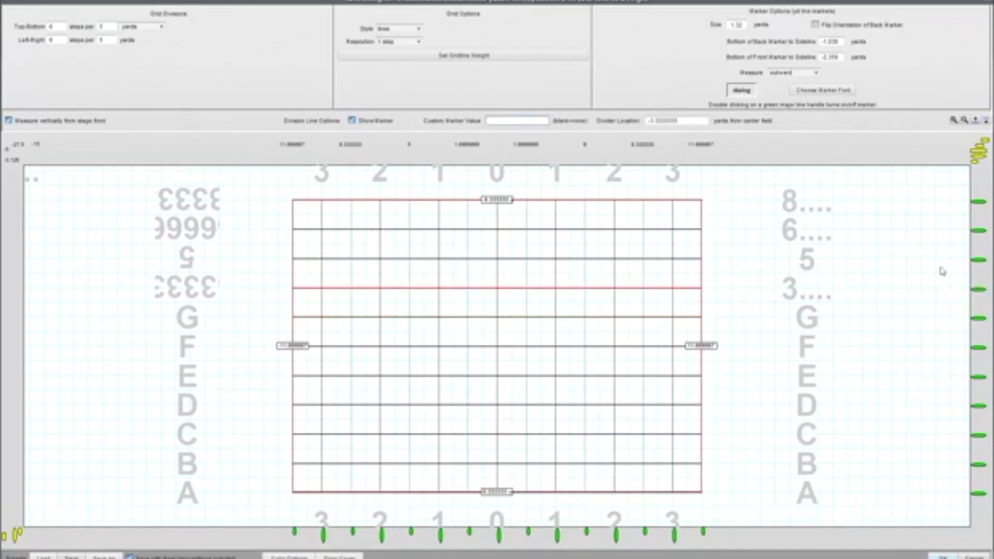
{"action": "left_click", "coordinate": [495, 120]}
{"action": "type", "text": "H"}
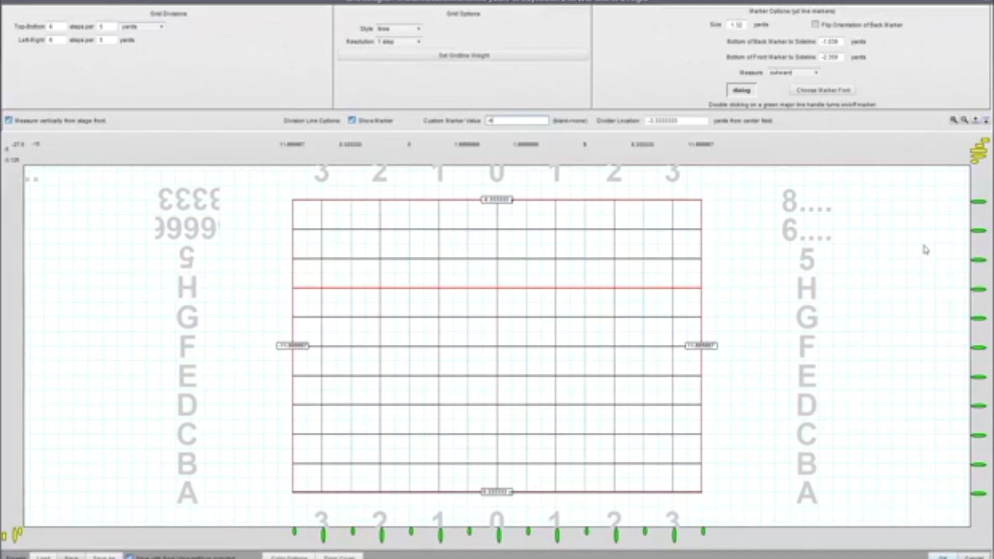
Step: Label the three remaining lines up to the back edge with the custom markers I, J and K
{"action": "left_click", "coordinate": [979, 260]}
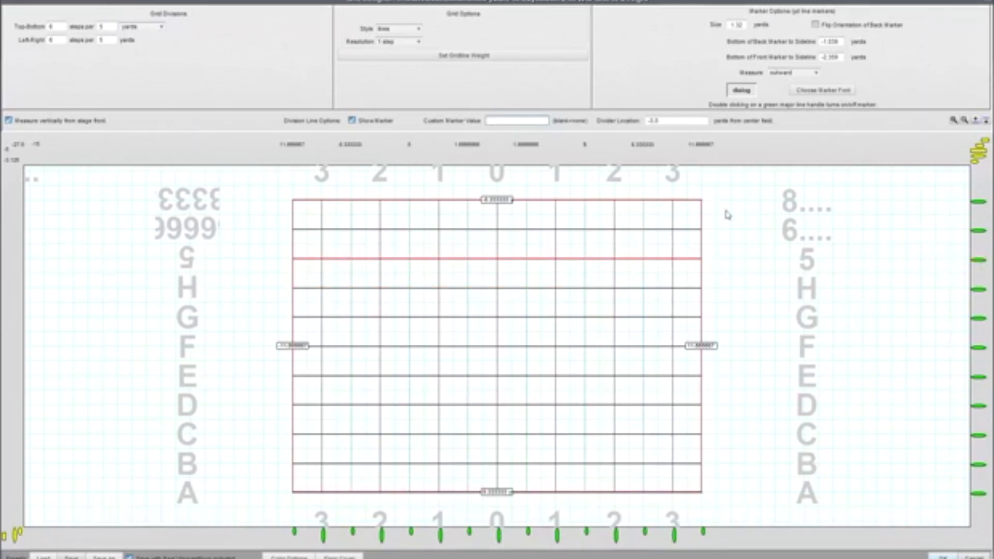
{"action": "left_click", "coordinate": [523, 121]}
{"action": "type", "text": "I"}
{"action": "left_click", "coordinate": [978, 230]}
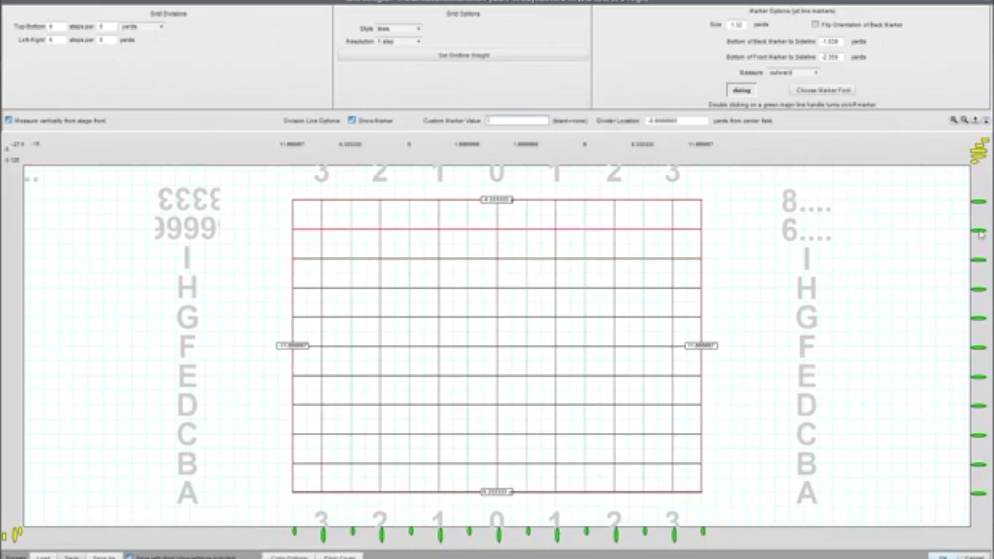
{"action": "left_click", "coordinate": [485, 120]}
{"action": "type", "text": "J"}
{"action": "left_click", "coordinate": [979, 200]}
{"action": "left_click", "coordinate": [515, 121]}
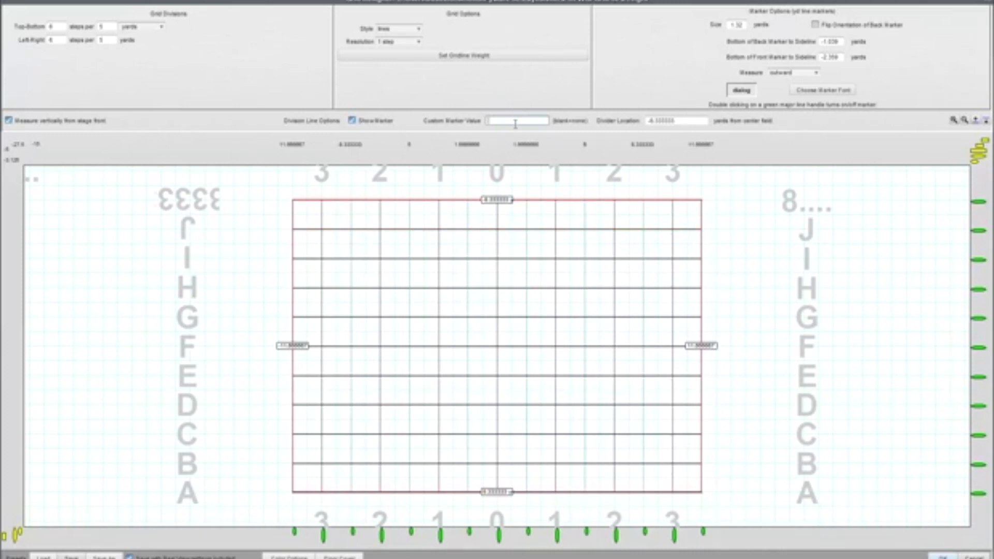
{"action": "type", "text": "K"}
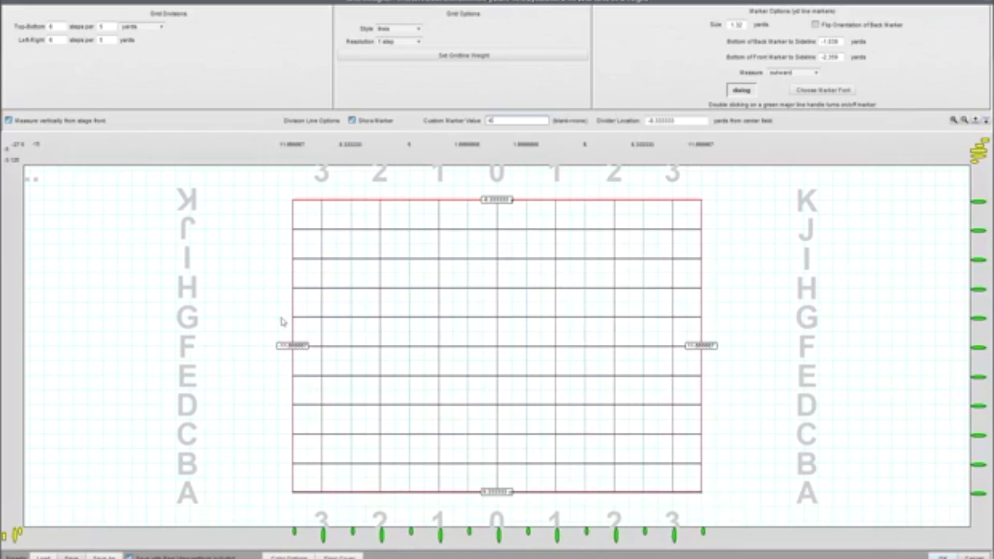
Step: Widen the grid by moving both side boundaries outward to 13.333333 yards from center
{"action": "left_click", "coordinate": [294, 347]}
{"action": "left_click_drag", "start_coordinate": [297, 350], "coordinate": [265, 352]}
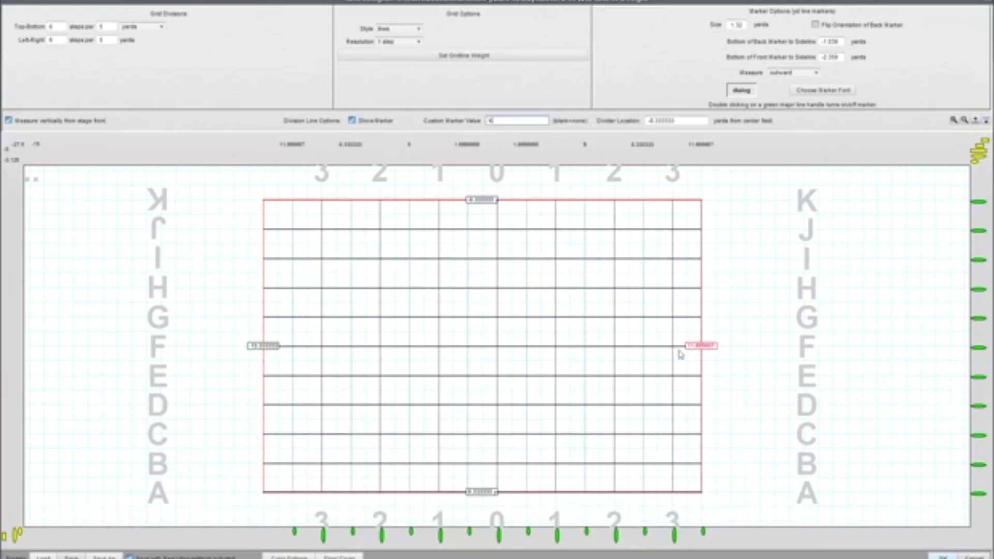
{"action": "left_click_drag", "start_coordinate": [697, 346], "coordinate": [731, 353]}
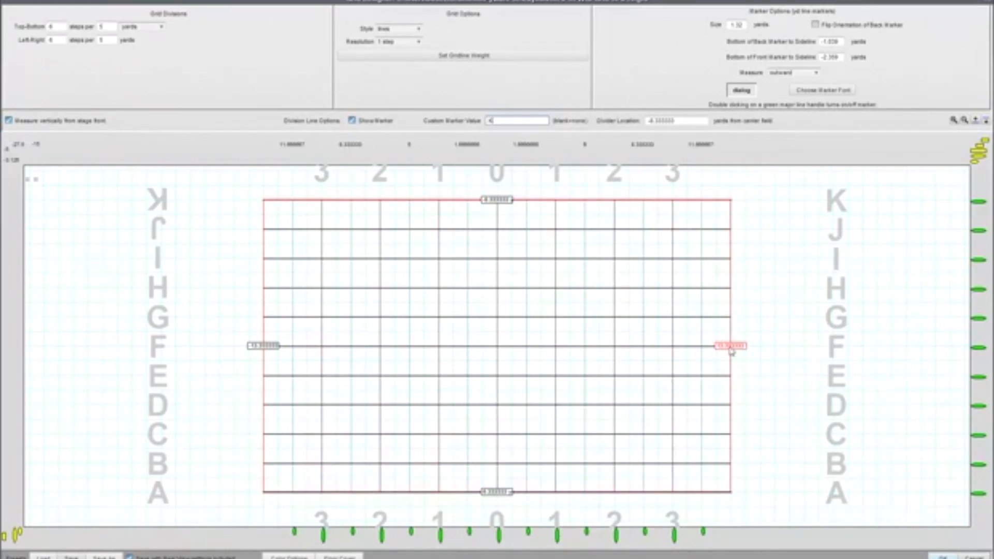
Step: Set both the top-bottom and left-right grid divisions to 3 steps per 1 yard
{"action": "double_click", "coordinate": [58, 25]}
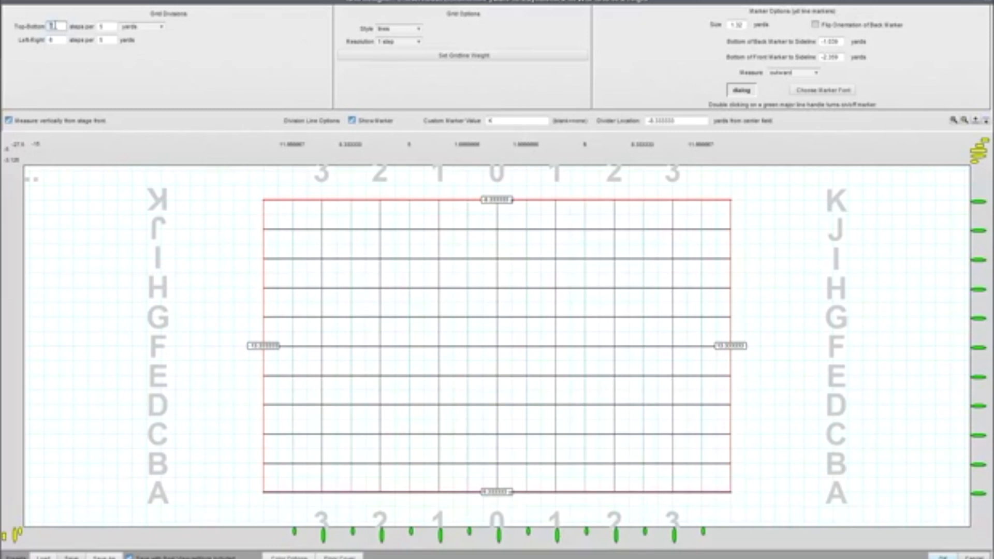
{"action": "type", "text": "15"}
{"action": "key", "text": "Tab"}
{"action": "type", "text": "15"}
{"action": "key", "text": "Tab"}
{"action": "double_click", "coordinate": [54, 26]}
{"action": "type", "text": "1"}
{"action": "double_click", "coordinate": [109, 27]}
{"action": "type", "text": "1"}
{"action": "double_click", "coordinate": [61, 40]}
{"action": "type", "text": "1"}
{"action": "double_click", "coordinate": [105, 40]}
{"action": "double_click", "coordinate": [102, 26]}
Step: Adjust both side boundaries to 13.0 yards and the back and front boundaries to 8.0 yards from center
{"action": "left_click_drag", "start_coordinate": [263, 347], "coordinate": [267, 350]}
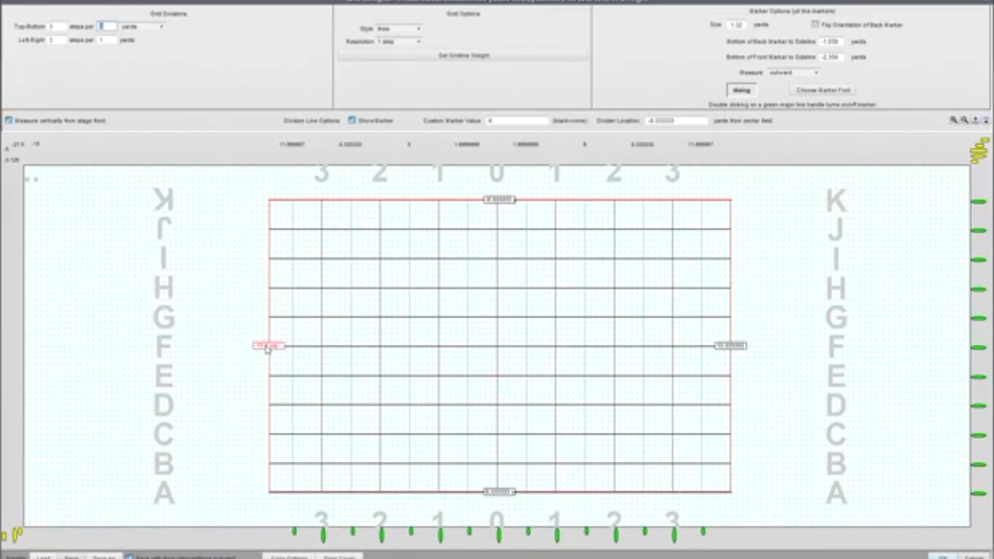
{"action": "left_click_drag", "start_coordinate": [733, 350], "coordinate": [726, 350]}
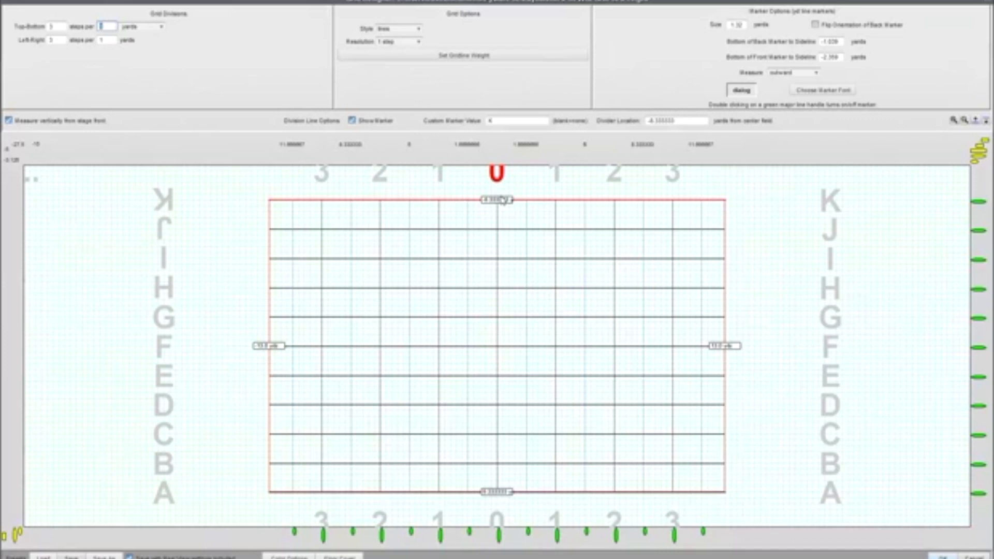
{"action": "left_click", "coordinate": [499, 201]}
{"action": "left_click_drag", "start_coordinate": [498, 203], "coordinate": [500, 207]}
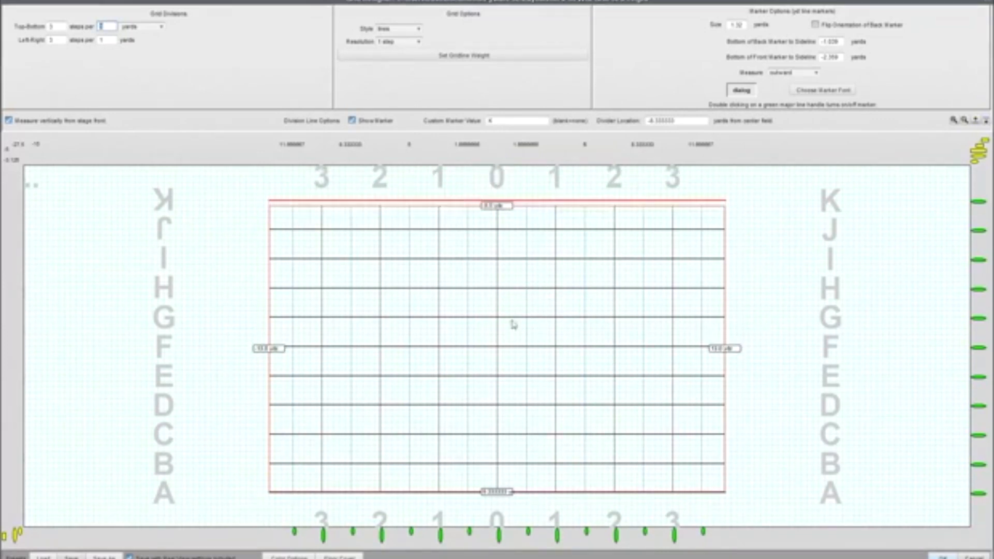
{"action": "left_click", "coordinate": [501, 492]}
{"action": "left_click_drag", "start_coordinate": [502, 495], "coordinate": [503, 493]}
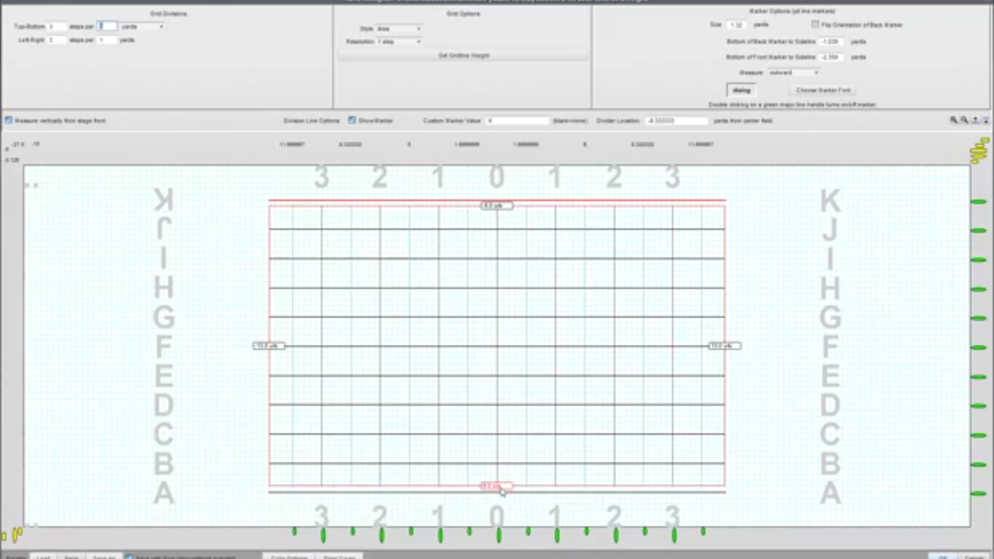
Step: Move divider line A onto the front boundary and line K onto the back boundary, both at 8.0 yards from center
{"action": "left_click_drag", "start_coordinate": [976, 493], "coordinate": [976, 488]}
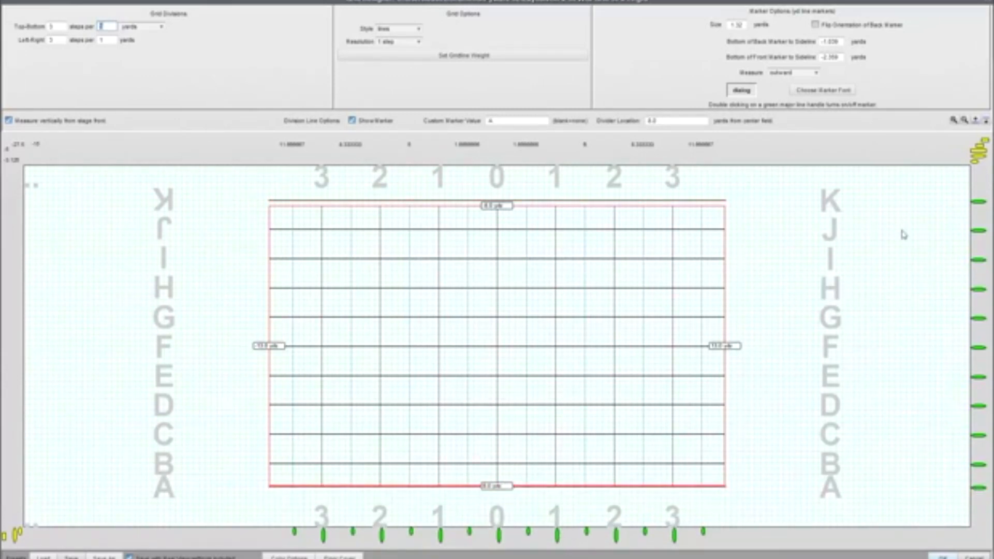
{"action": "left_click", "coordinate": [975, 204]}
{"action": "left_click_drag", "start_coordinate": [975, 208], "coordinate": [976, 209]}
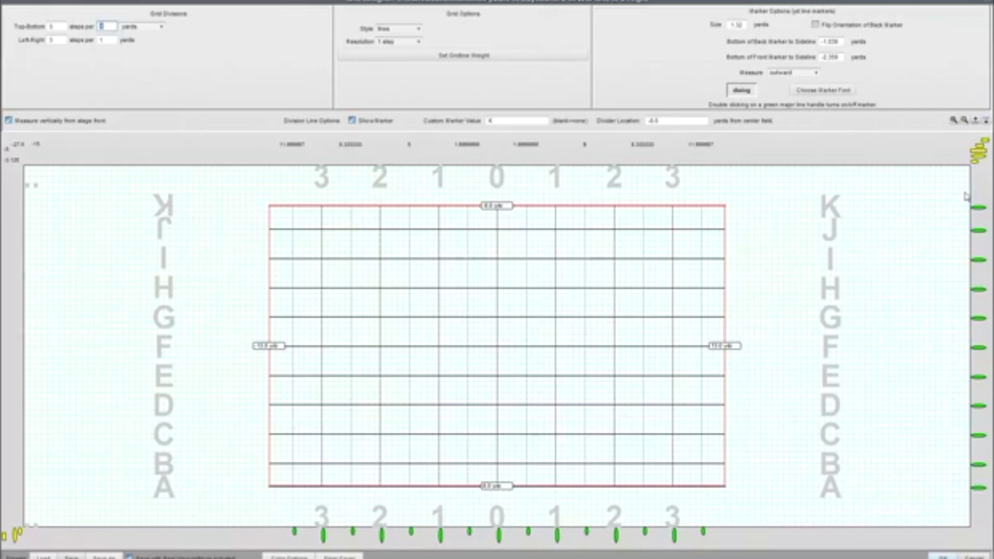
Step: Set both the top-bottom and left-right grid divisions to 6 steps per 5 yards
{"action": "left_click", "coordinate": [55, 27]}
{"action": "type", "text": "6"}
{"action": "double_click", "coordinate": [114, 26]}
{"action": "type", "text": "5"}
{"action": "double_click", "coordinate": [61, 38]}
{"action": "double_click", "coordinate": [107, 40]}
{"action": "type", "text": "5"}
{"action": "double_click", "coordinate": [106, 29]}
Step: Move the back boundary and divider line K to 8.333333 yards from center, and the front boundary to 7.5 yards
{"action": "left_click_drag", "start_coordinate": [497, 206], "coordinate": [497, 209]}
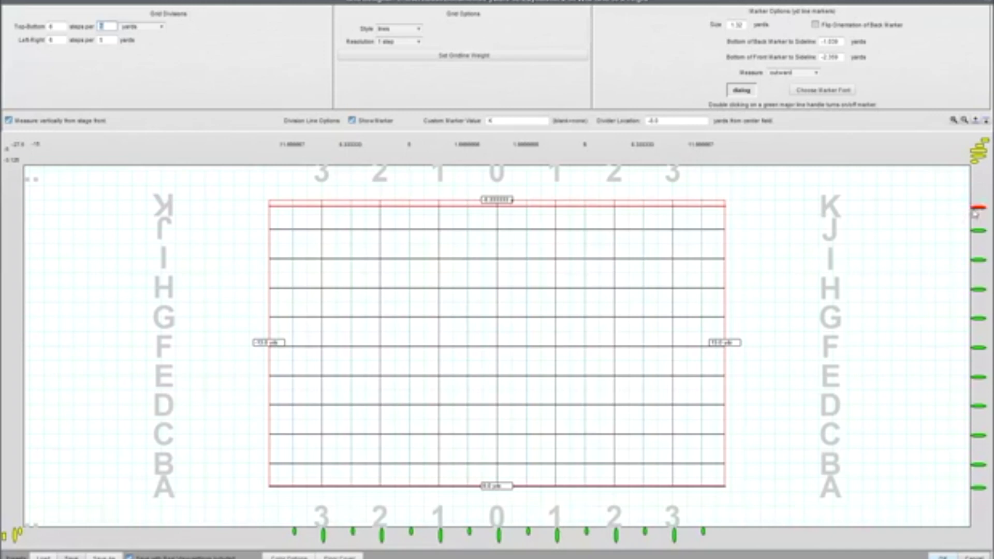
{"action": "left_click_drag", "start_coordinate": [978, 207], "coordinate": [977, 200]}
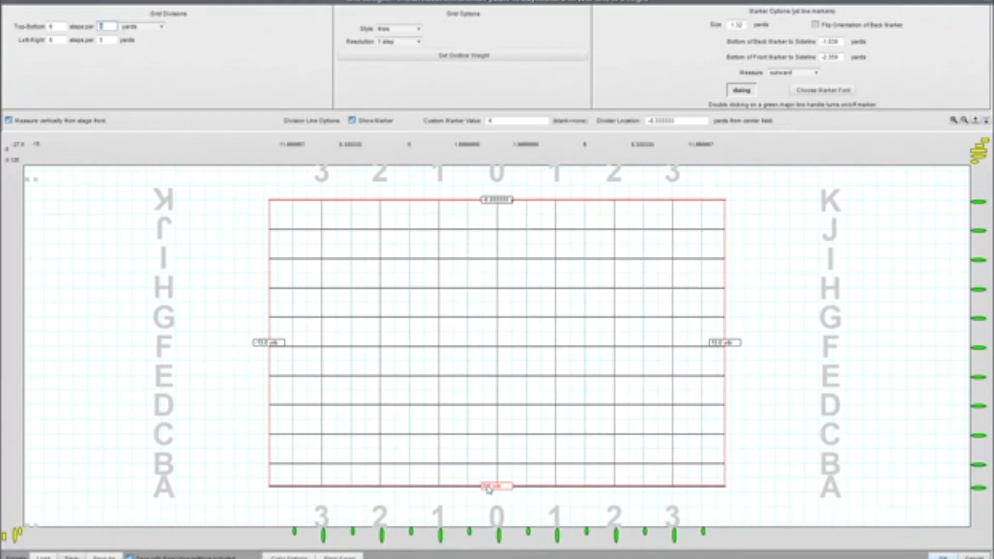
{"action": "left_click_drag", "start_coordinate": [487, 487], "coordinate": [489, 482]}
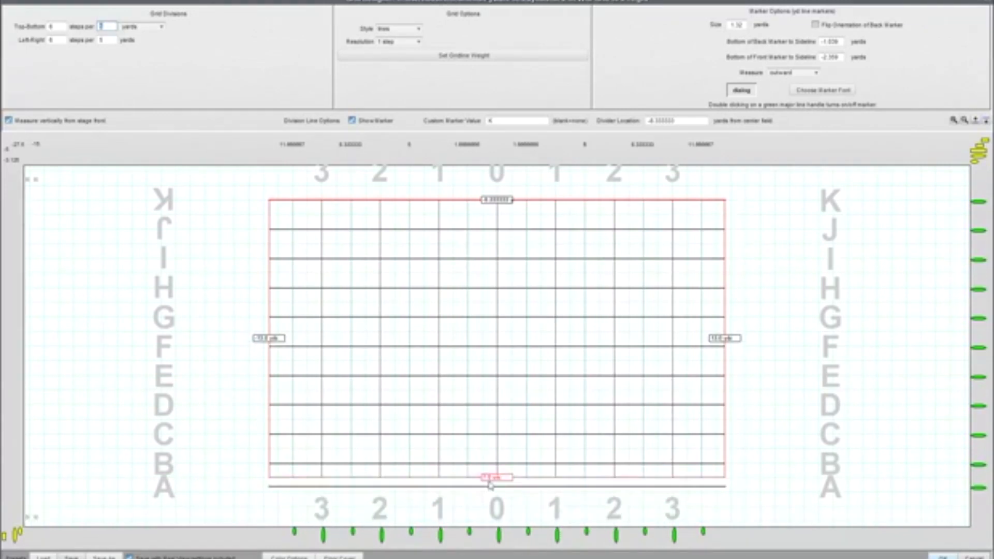
Step: Set the top-bottom grid division to 3 steps per 1 yard and edit the left-right yard interval
{"action": "left_click", "coordinate": [59, 27]}
{"action": "double_click", "coordinate": [60, 27]}
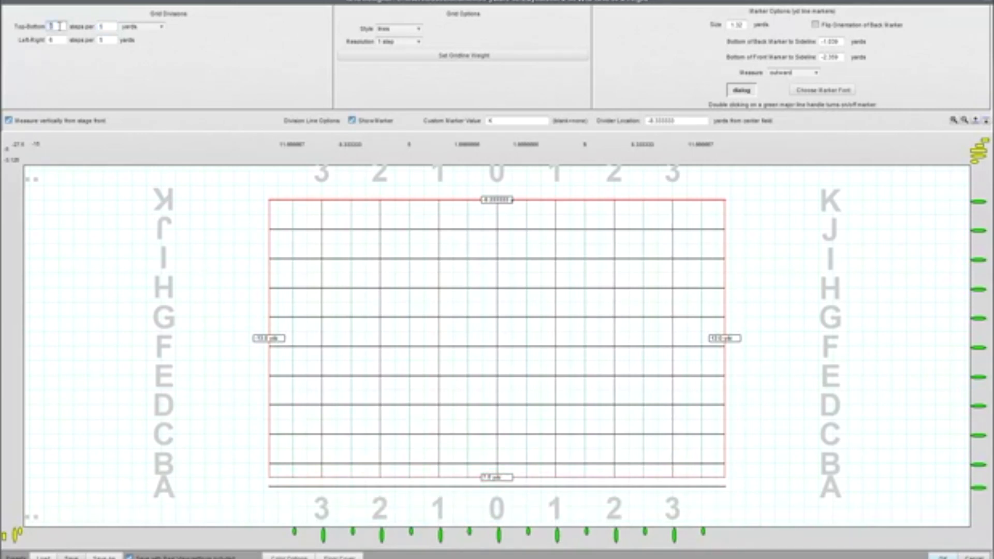
{"action": "left_click", "coordinate": [111, 26]}
{"action": "double_click", "coordinate": [105, 39]}
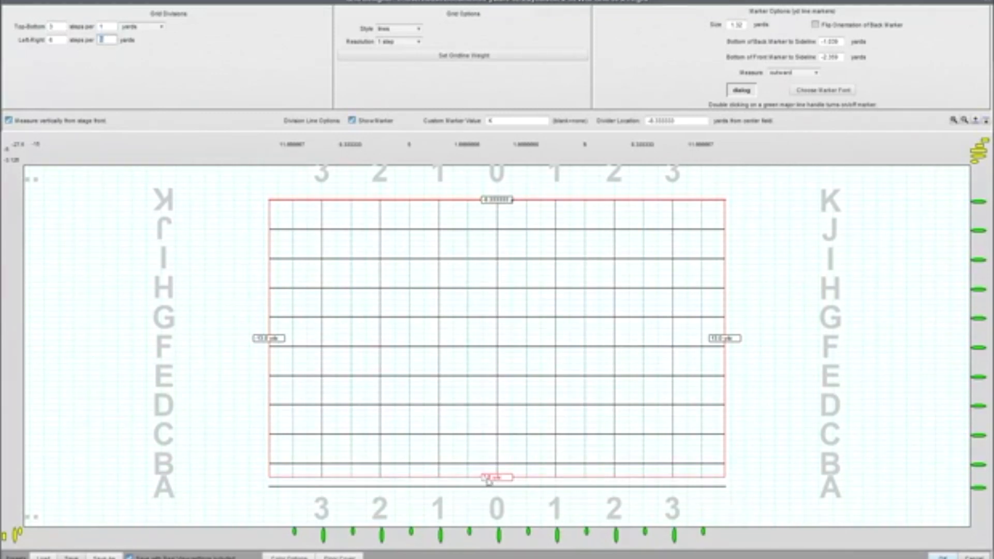
Step: Move the front boundary to about 7.67 yards from center and delete the front divider line A
{"action": "left_click_drag", "start_coordinate": [488, 479], "coordinate": [488, 482]}
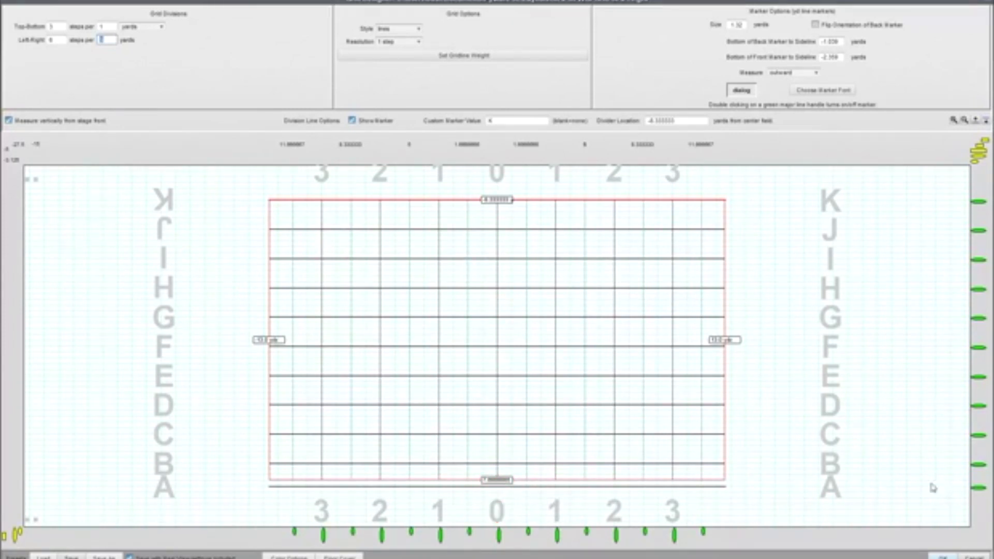
{"action": "left_click", "coordinate": [977, 489]}
{"action": "key", "text": "Delete"}
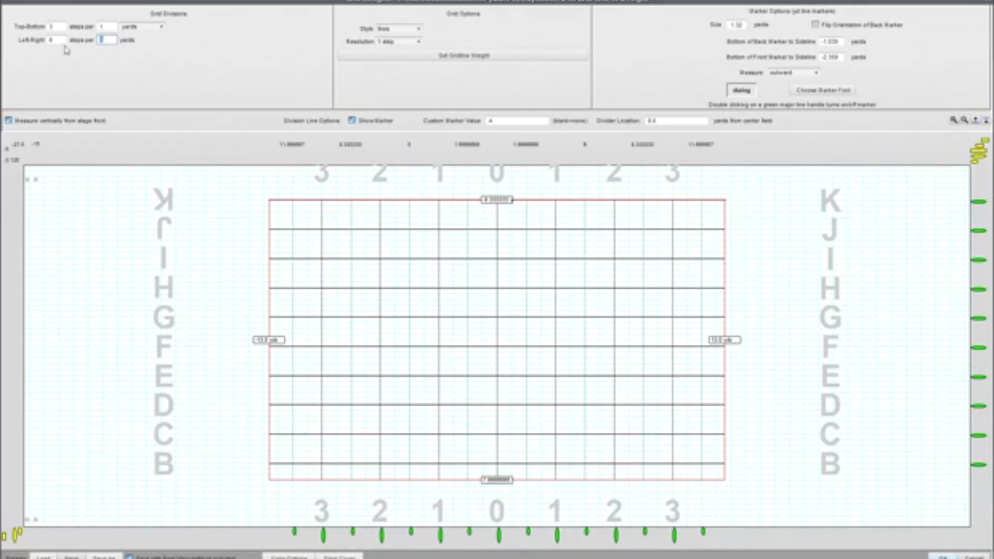
Step: Try top-bottom and left-right grid divisions based on 6 steps per 5 yards
{"action": "left_click", "coordinate": [59, 27]}
{"action": "type", "text": "6"}
{"action": "double_click", "coordinate": [103, 27]}
{"action": "type", "text": "5"}
{"action": "left_click", "coordinate": [107, 40]}
Step: Change the top-bottom and left-right grid divisions to 3 steps per 1 yard
{"action": "left_click", "coordinate": [58, 26]}
{"action": "type", "text": "5"}
{"action": "key", "text": "Tab"}
{"action": "type", "text": "1"}
{"action": "left_click", "coordinate": [58, 40]}
{"action": "type", "text": "3"}
{"action": "left_click", "coordinate": [107, 40]}
{"action": "type", "text": "1"}
Step: Change the yard interval of both grid divisions so they run 3 steps per 2 yards
{"action": "left_click", "coordinate": [103, 26]}
{"action": "left_click", "coordinate": [107, 40]}
{"action": "double_click", "coordinate": [104, 26]}
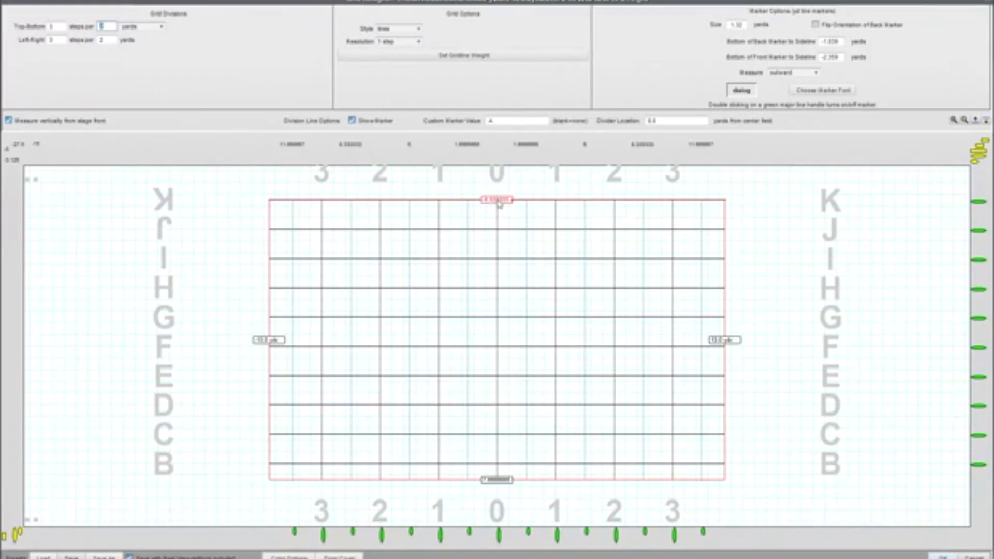
Step: Set the back and front boundaries to 8.0 yards from center and align divider line K with the back boundary
{"action": "left_click_drag", "start_coordinate": [499, 204], "coordinate": [499, 207]}
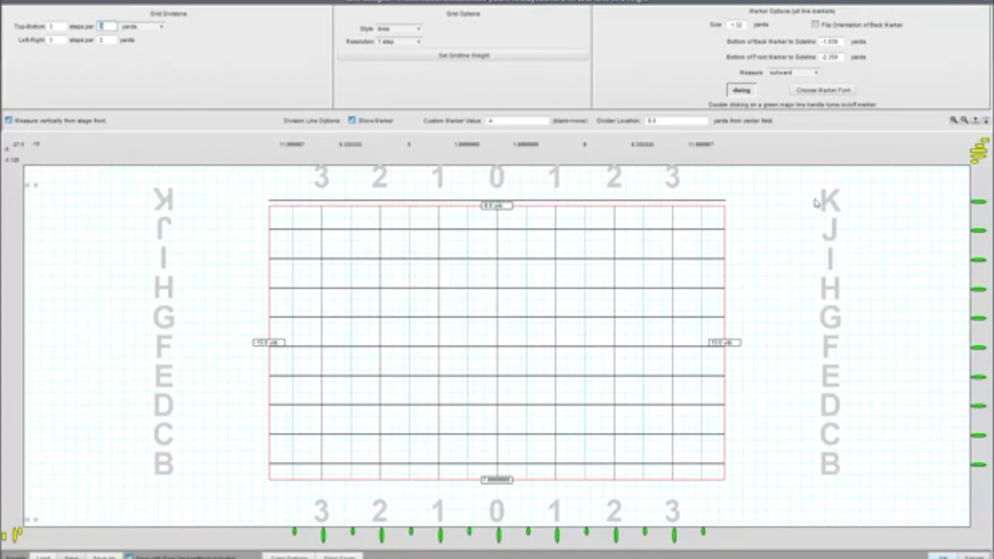
{"action": "left_click_drag", "start_coordinate": [977, 204], "coordinate": [978, 209]}
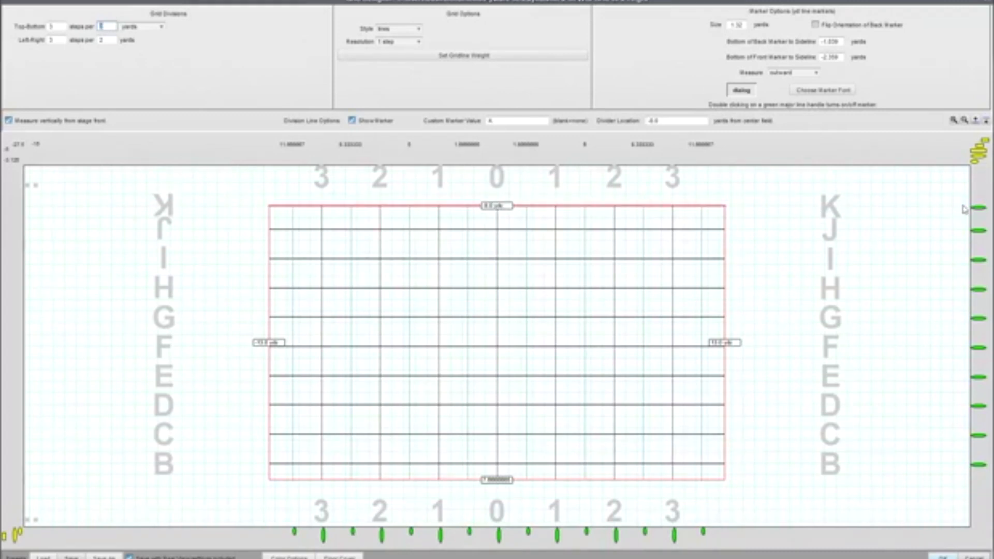
{"action": "left_click_drag", "start_coordinate": [498, 480], "coordinate": [498, 486]}
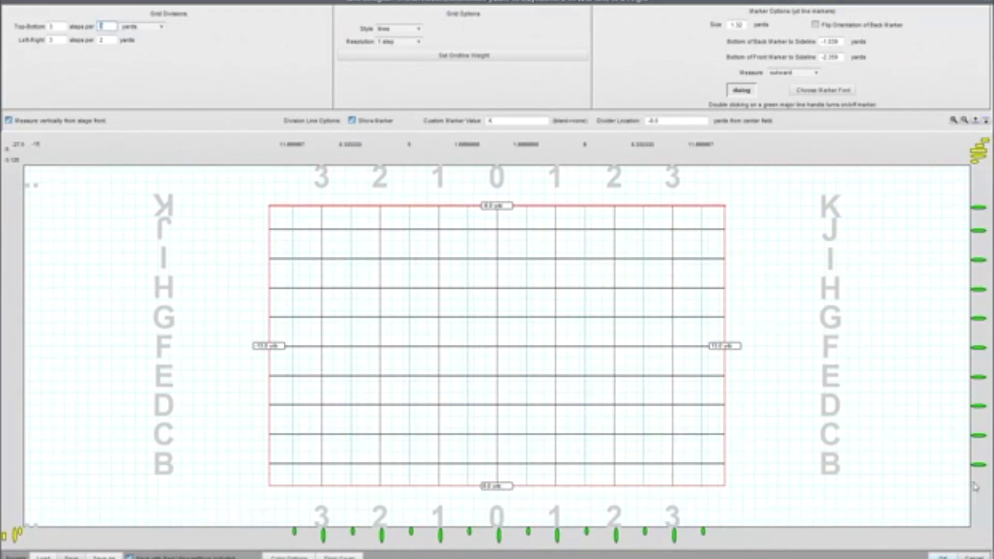
Step: Move divider lines C, D, E and F toward the front, to about 5.33, 4.0, 2.67 and 0.67 yards from center
{"action": "left_click", "coordinate": [978, 466]}
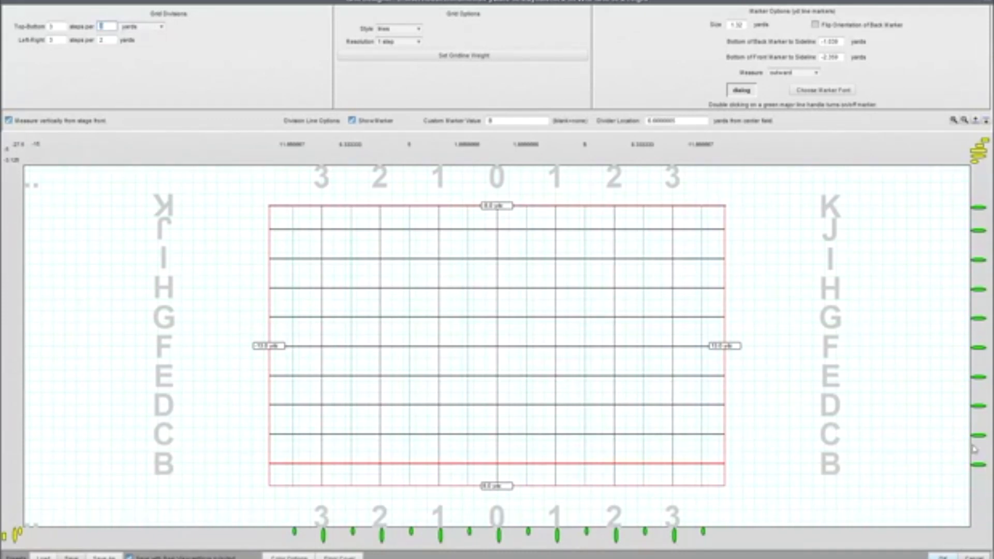
{"action": "left_click_drag", "start_coordinate": [983, 443], "coordinate": [980, 441]}
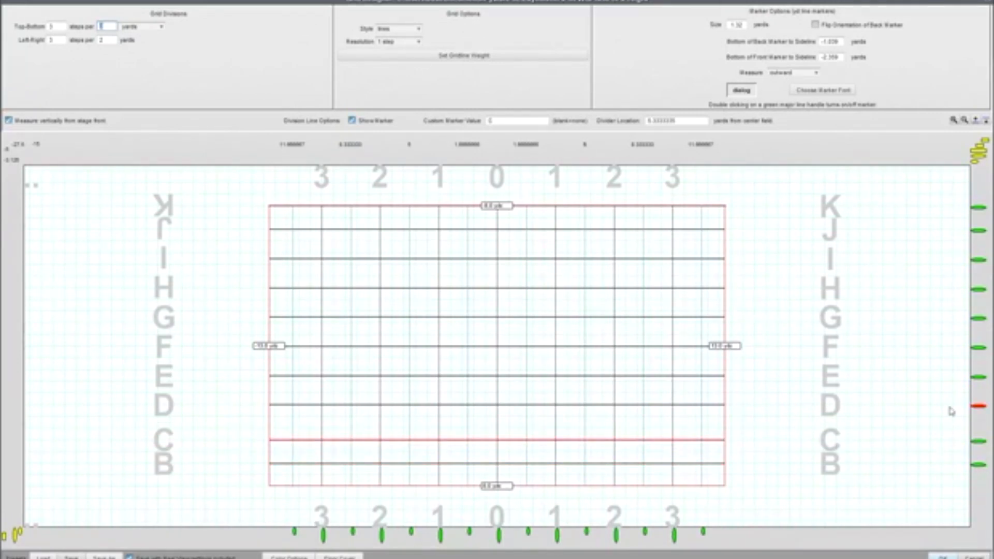
{"action": "left_click", "coordinate": [978, 413]}
{"action": "left_click_drag", "start_coordinate": [980, 415], "coordinate": [979, 417]}
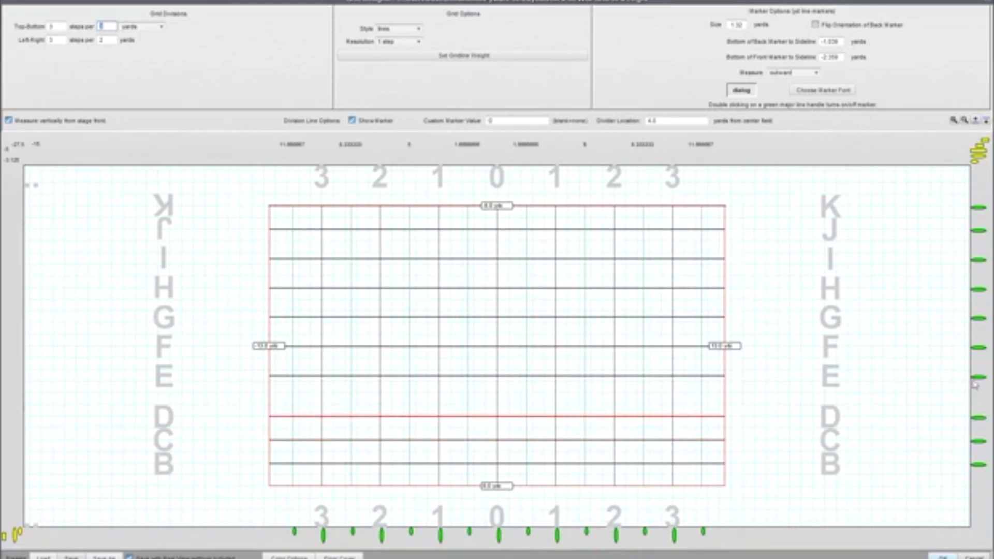
{"action": "left_click_drag", "start_coordinate": [978, 380], "coordinate": [980, 394]}
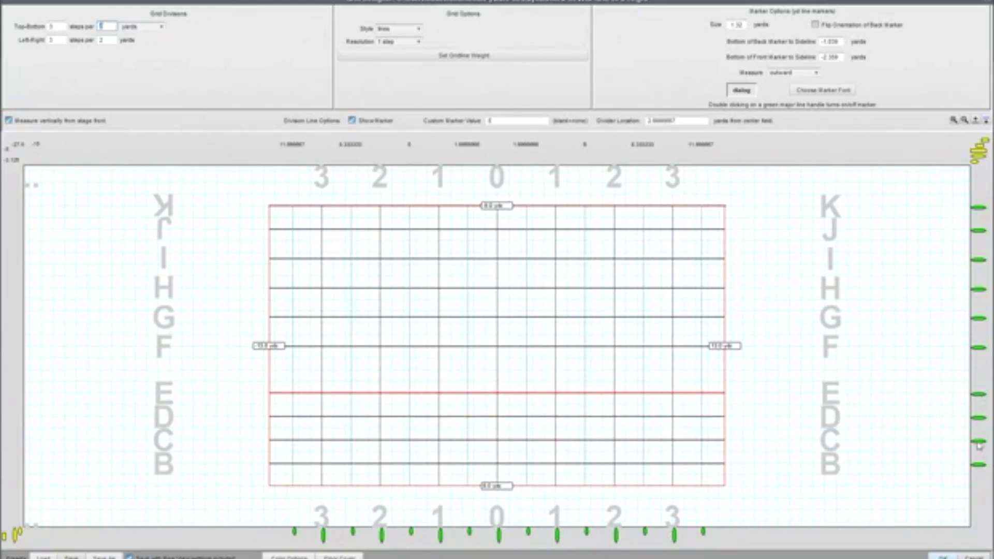
{"action": "left_click_drag", "start_coordinate": [975, 348], "coordinate": [976, 359]}
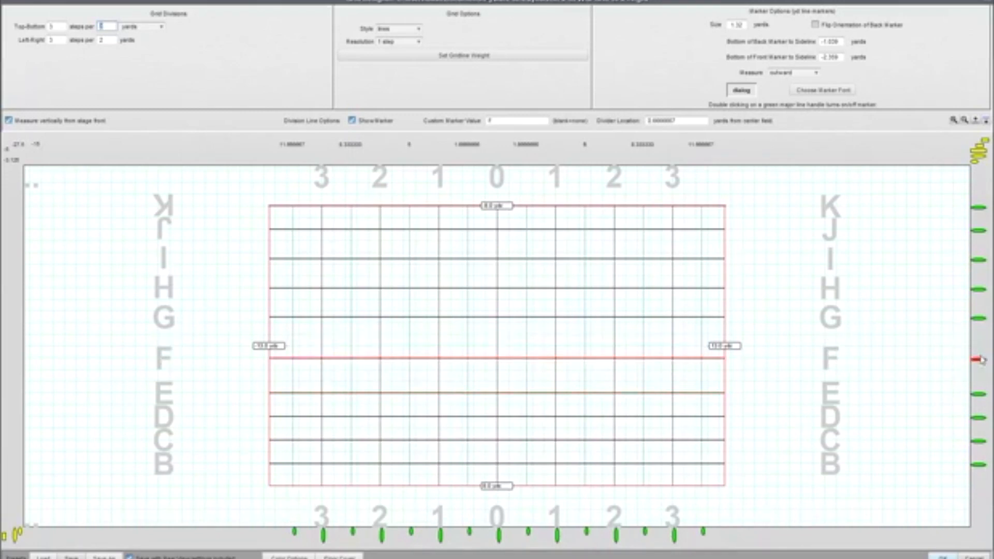
Step: Move divider line B to 6.0 yards from center and add a new divider line on the 8.0-yard front boundary
{"action": "mouse_move", "coordinate": [978, 443]}
{"action": "left_mouse_down"}
{"action": "mouse_move", "coordinate": [980, 465]}
{"action": "mouse_move", "coordinate": [981, 453]}
{"action": "left_mouse_up"}
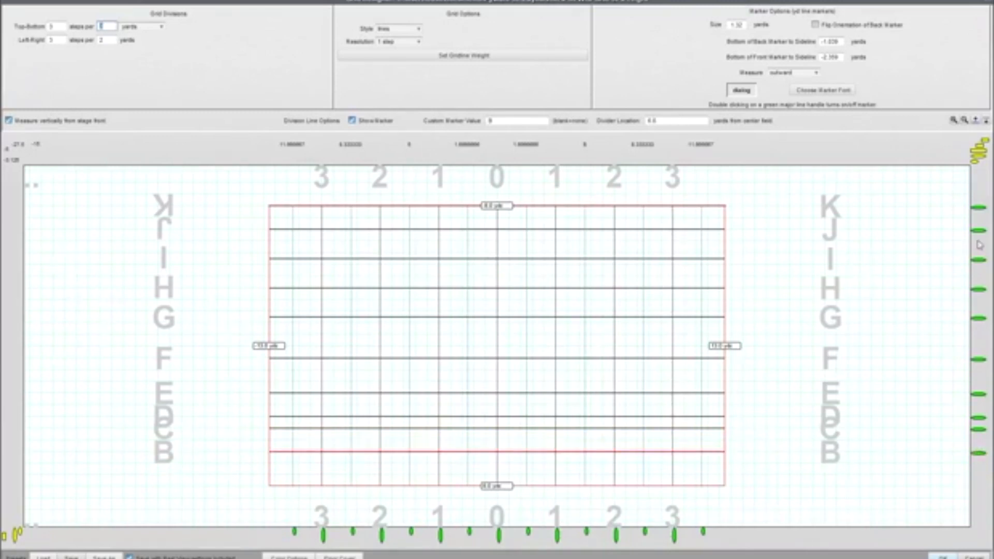
{"action": "mouse_move", "coordinate": [978, 157]}
{"action": "left_mouse_down"}
{"action": "mouse_move", "coordinate": [964, 450]}
{"action": "mouse_move", "coordinate": [975, 487]}
{"action": "left_mouse_up"}
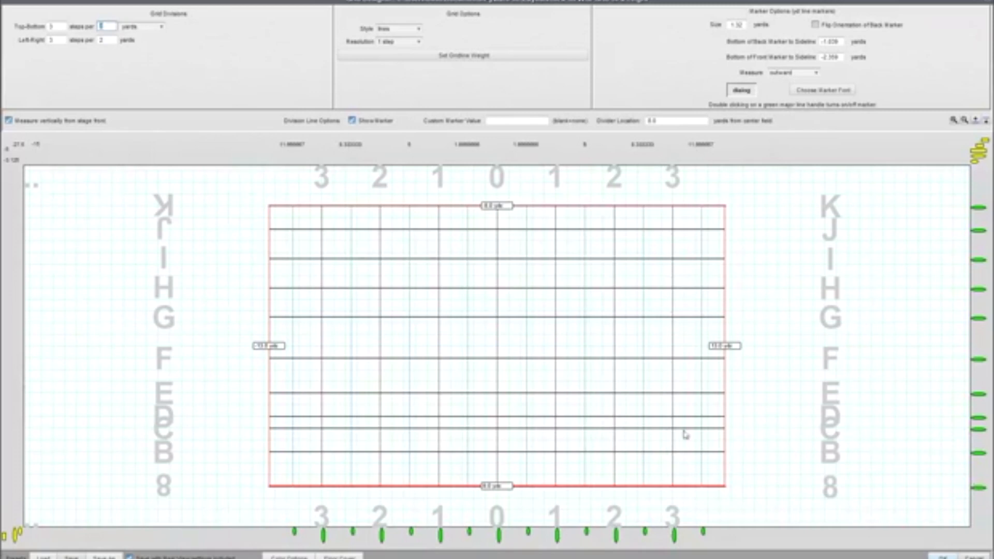
Step: Shift divider lines D through H toward the back edge, spacing them about 2 yards apart
{"action": "left_click_drag", "start_coordinate": [980, 420], "coordinate": [976, 371]}
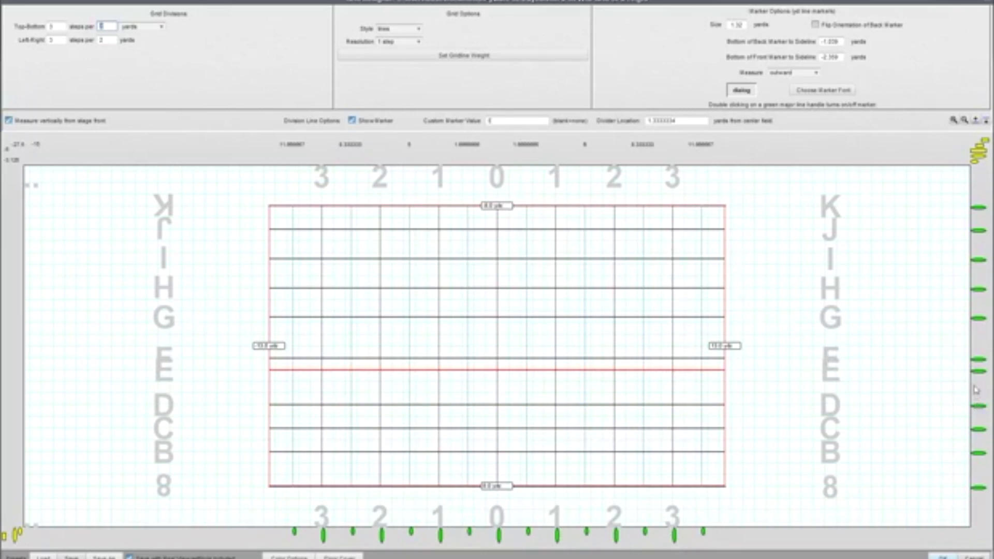
{"action": "left_click_drag", "start_coordinate": [979, 406], "coordinate": [978, 394]}
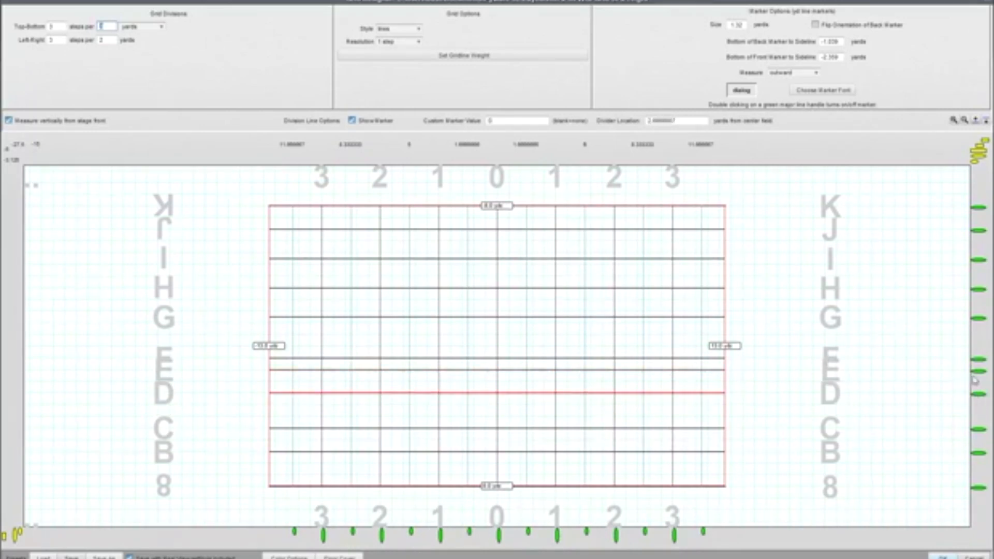
{"action": "left_click_drag", "start_coordinate": [979, 359], "coordinate": [979, 346]}
{"action": "left_click", "coordinate": [984, 375]}
{"action": "left_click_drag", "start_coordinate": [983, 376], "coordinate": [983, 272]}
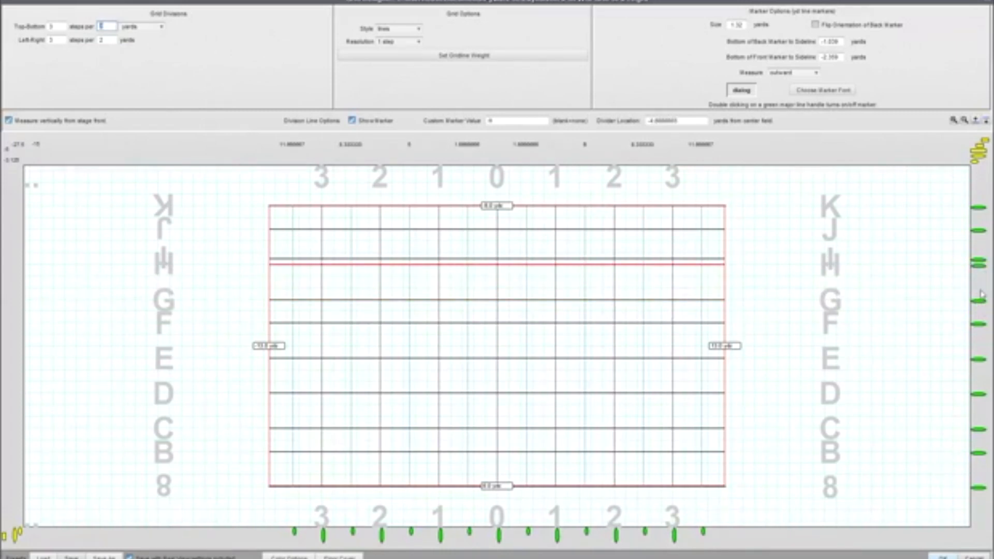
{"action": "left_click_drag", "start_coordinate": [979, 307], "coordinate": [980, 255]}
Step: Remove divider lines K and J and place line I on the 8.0-yard back boundary, with all lines spaced 2 yards apart
{"action": "left_click_drag", "start_coordinate": [978, 211], "coordinate": [977, 200]}
{"action": "left_click_drag", "start_coordinate": [978, 232], "coordinate": [979, 211]}
{"action": "mouse_move", "coordinate": [979, 255]}
{"action": "left_mouse_down"}
{"action": "mouse_move", "coordinate": [980, 234]}
{"action": "mouse_move", "coordinate": [979, 259]}
{"action": "left_mouse_up"}
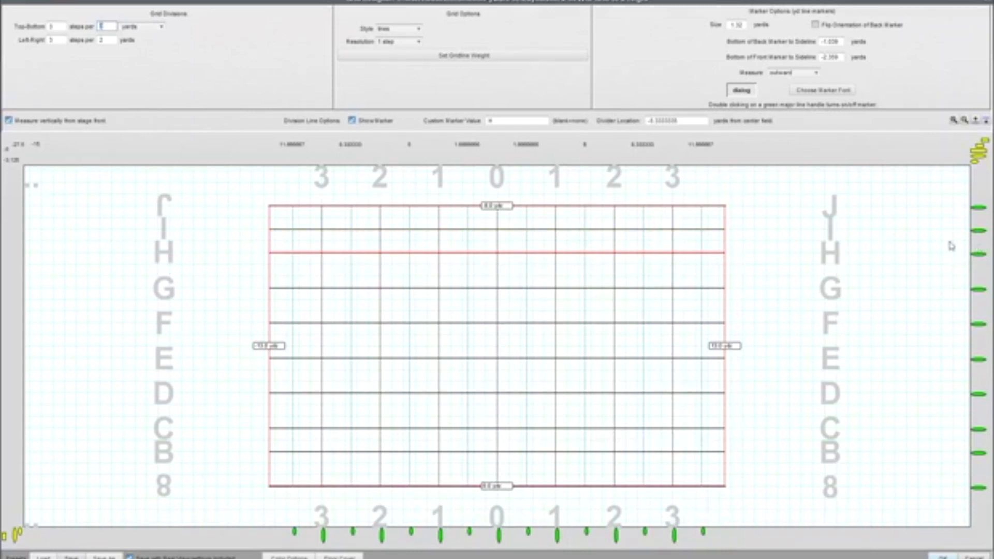
{"action": "left_click_drag", "start_coordinate": [979, 231], "coordinate": [979, 221]}
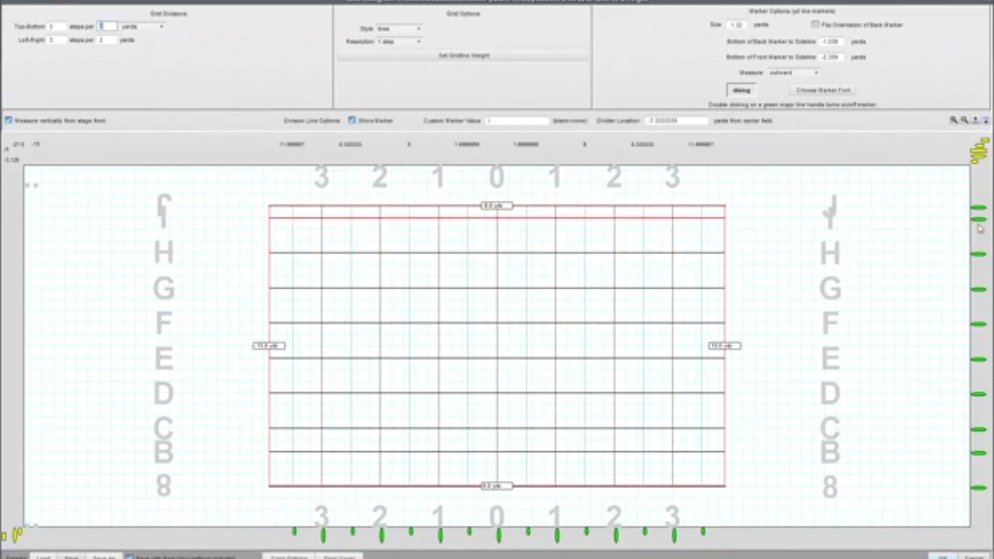
{"action": "left_click", "coordinate": [979, 208]}
{"action": "mouse_move", "coordinate": [980, 208]}
{"action": "left_mouse_down"}
{"action": "mouse_move", "coordinate": [979, 430]}
{"action": "mouse_move", "coordinate": [974, 211]}
{"action": "left_mouse_up"}
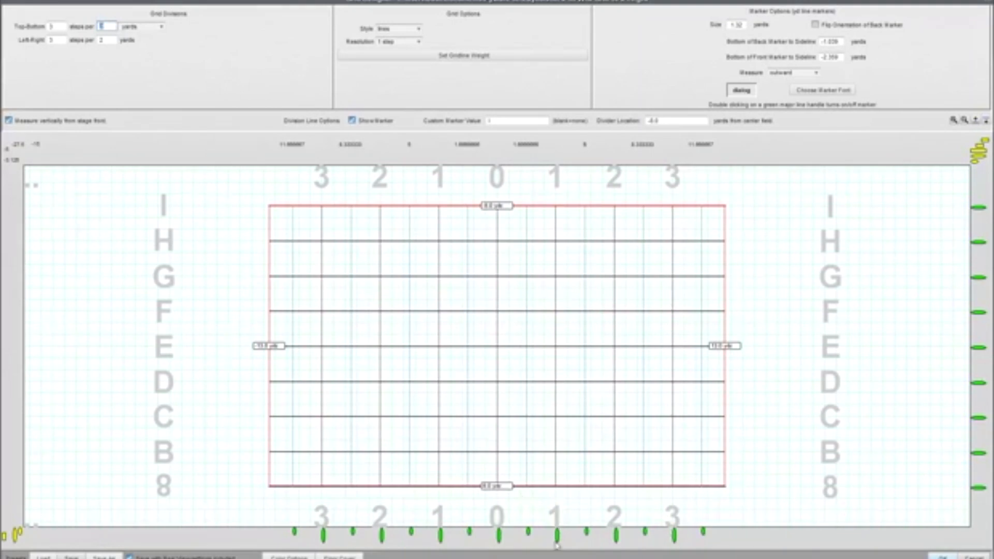
Step: Respace numbered lines 1 to 3 on both sides at 4-yard intervals out to 12.0 yards, and delete the outermost minor divider on side one
{"action": "left_click_drag", "start_coordinate": [555, 533], "coordinate": [707, 536]}
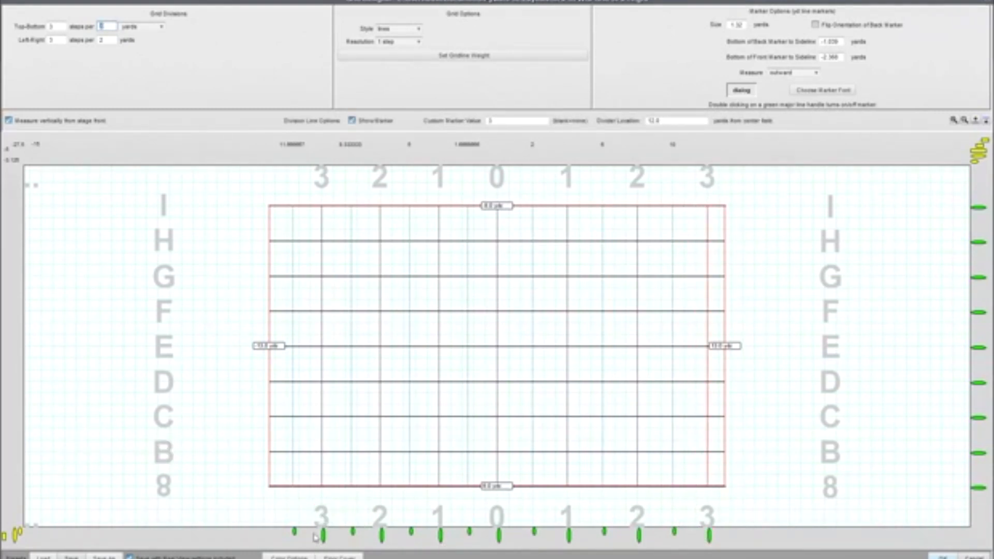
{"action": "left_click", "coordinate": [295, 533]}
{"action": "key", "text": "Delete"}
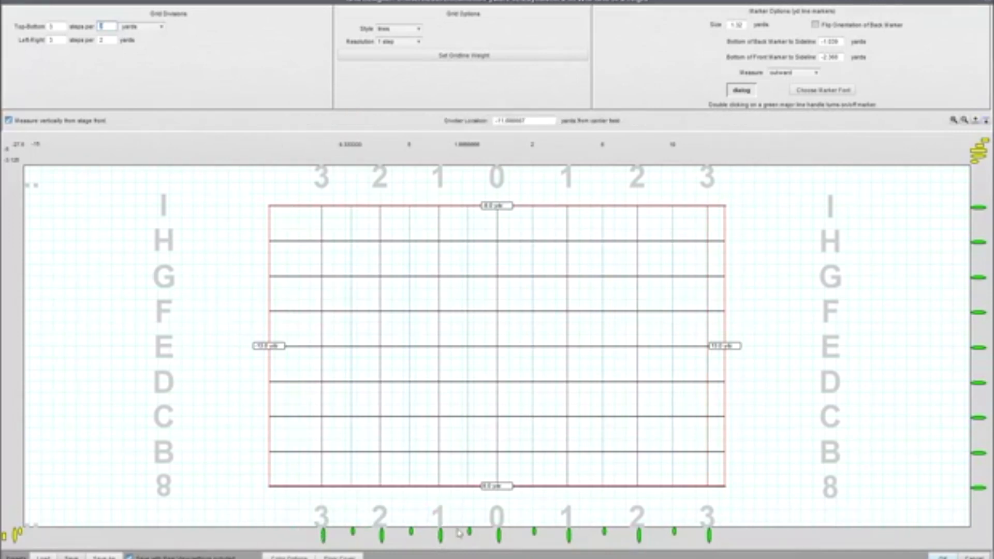
{"action": "left_click_drag", "start_coordinate": [444, 536], "coordinate": [276, 539]}
{"action": "left_click_drag", "start_coordinate": [337, 535], "coordinate": [288, 535]}
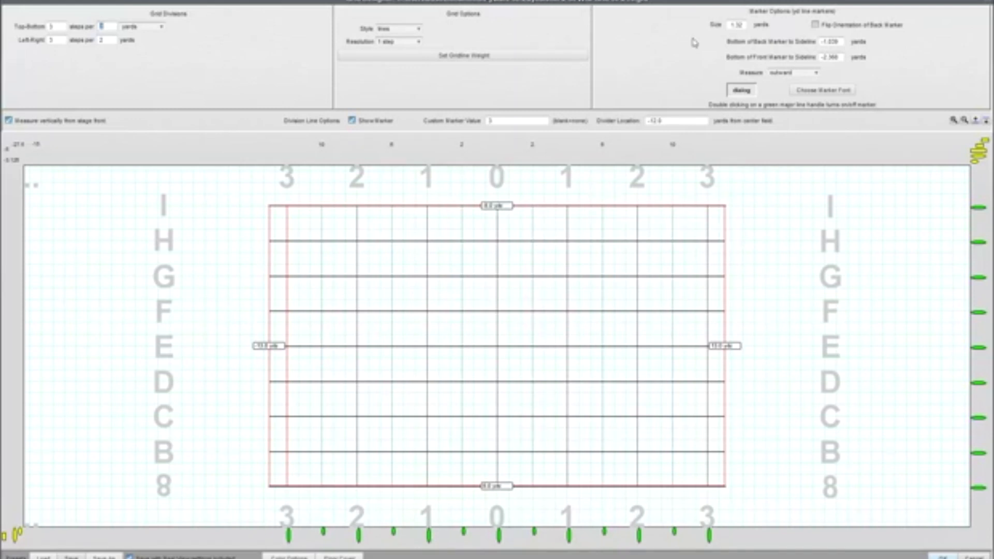
{"action": "left_click", "coordinate": [351, 556]}
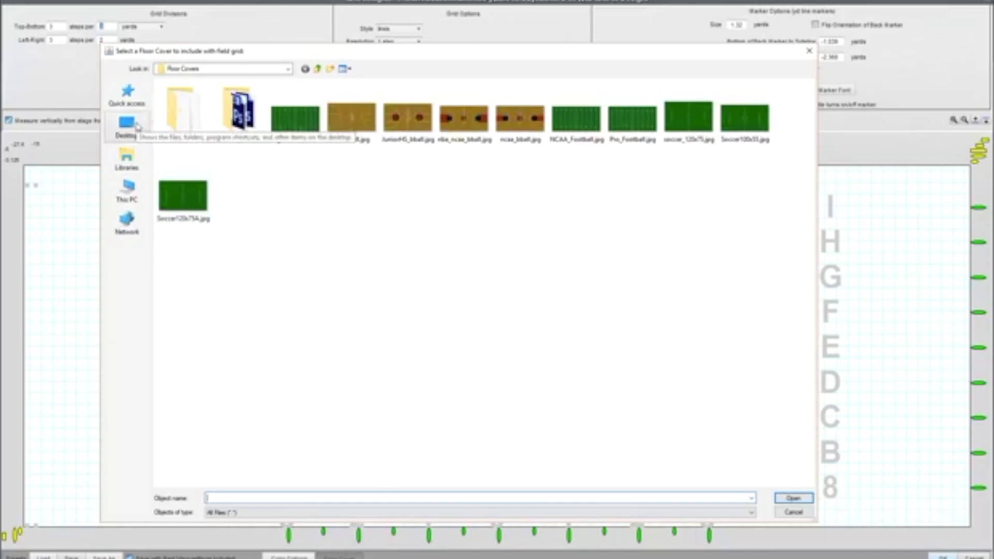
{"action": "left_click", "coordinate": [137, 127]}
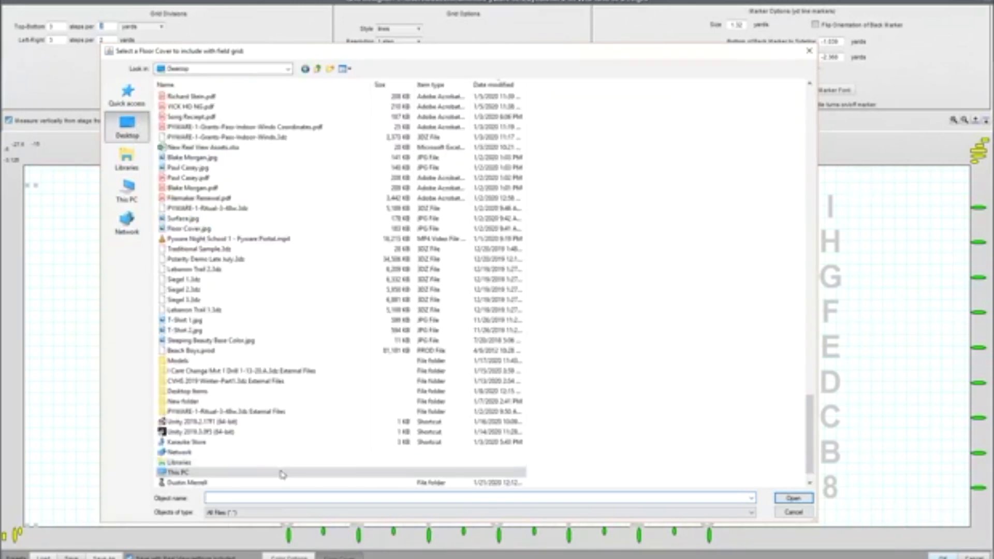
{"action": "left_click", "coordinate": [249, 496]}
{"action": "type", "text": "su"}
{"action": "key", "text": "BackSpace"}
{"action": "key", "text": "BackSpace"}
{"action": "type", "text": "angle"}
{"action": "key", "text": "BackSpace"}
{"action": "key", "text": "BackSpace"}
{"action": "key", "text": "BackSpace"}
{"action": "key", "text": "BackSpace"}
{"action": "key", "text": "BackSpace"}
{"action": "left_click", "coordinate": [809, 51]}
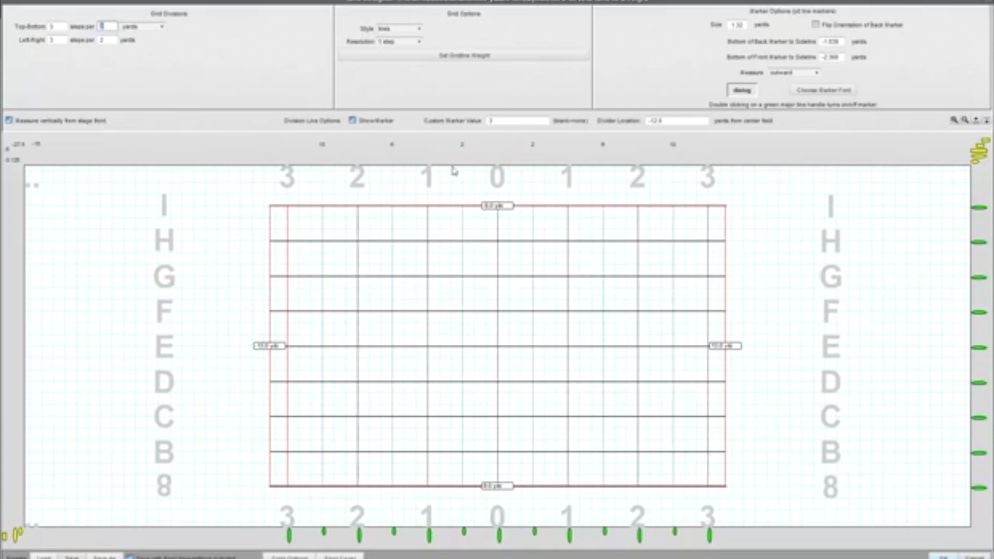
Step: Load Sugar Skull Floor.png as the floor cover and apply the finished grid to the drill
{"action": "left_click", "coordinate": [348, 557]}
{"action": "left_click", "coordinate": [239, 194]}
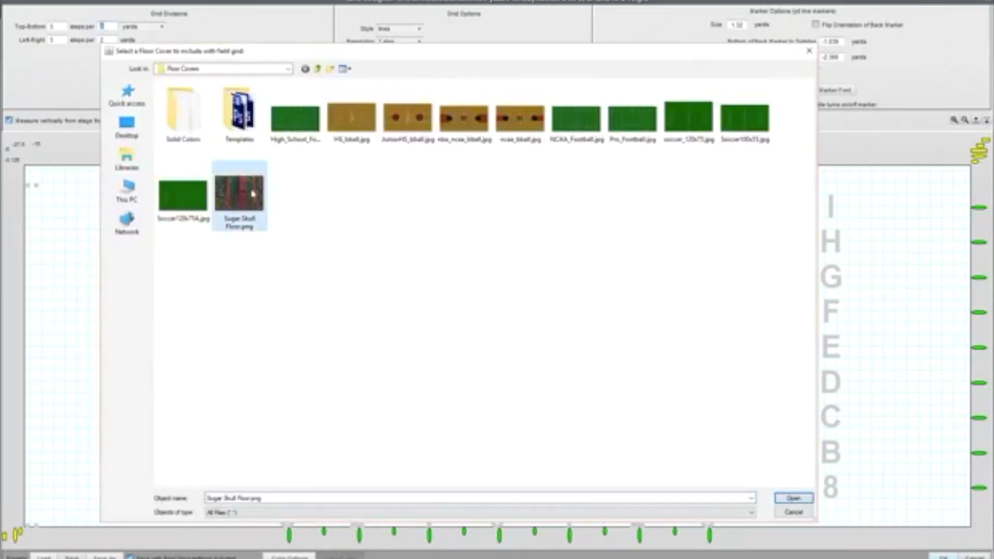
{"action": "left_click", "coordinate": [793, 498]}
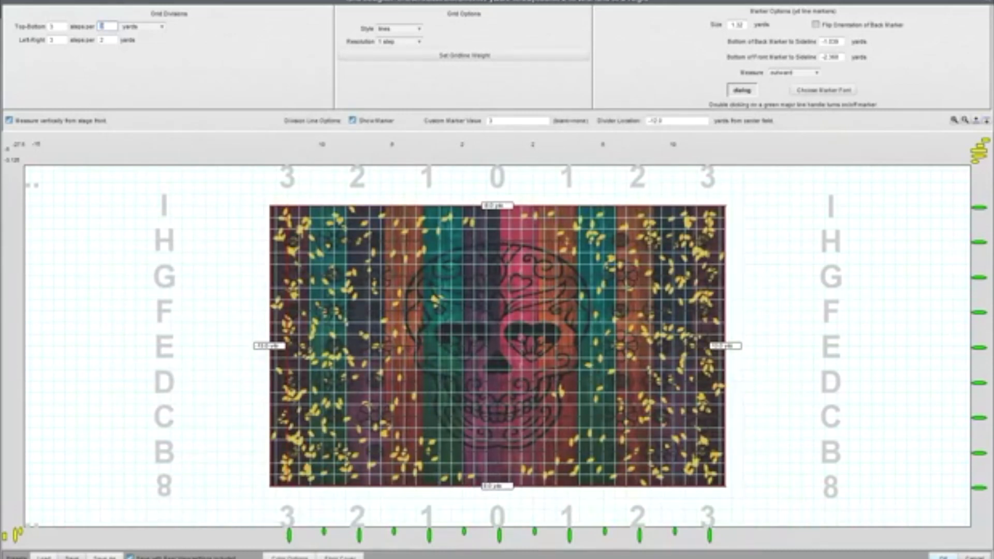
{"action": "left_click", "coordinate": [944, 557]}
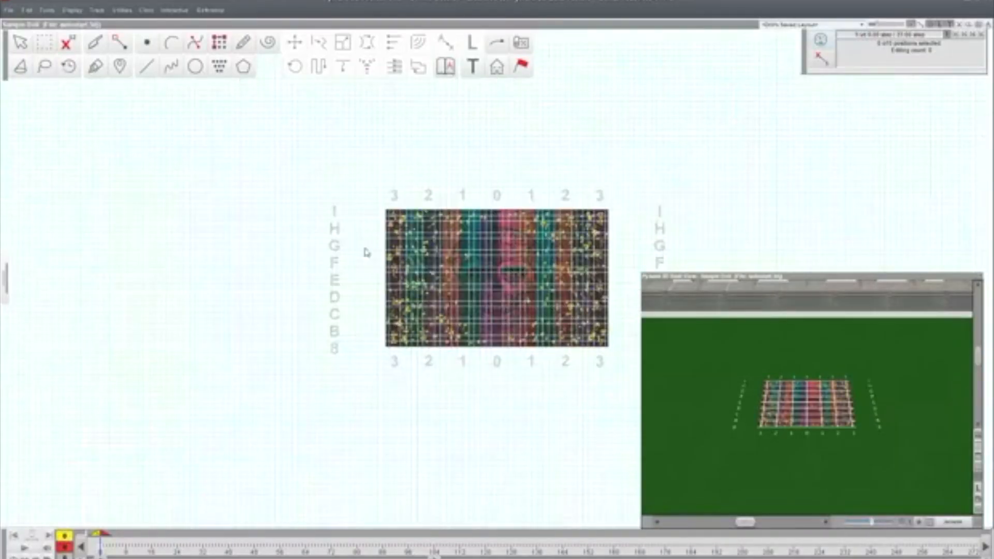
Step: Examine the floor cover up close in the 3D real view and reposition its window beside the drill
{"action": "scroll", "coordinate": [795, 462], "scroll_direction": "up", "scroll_amount": 5}
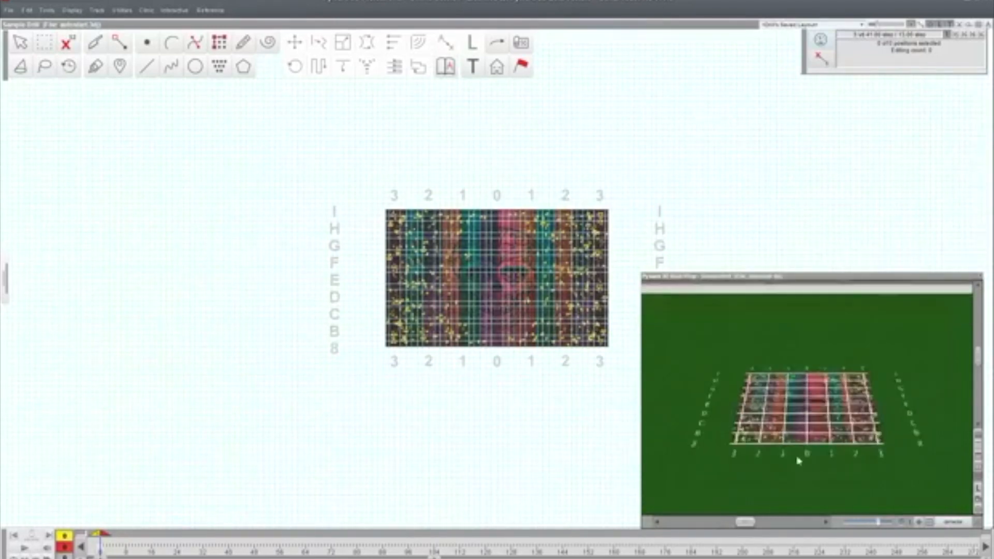
{"action": "scroll", "coordinate": [798, 460], "scroll_direction": "up", "scroll_amount": 1}
{"action": "left_click_drag", "start_coordinate": [806, 425], "coordinate": [805, 407]}
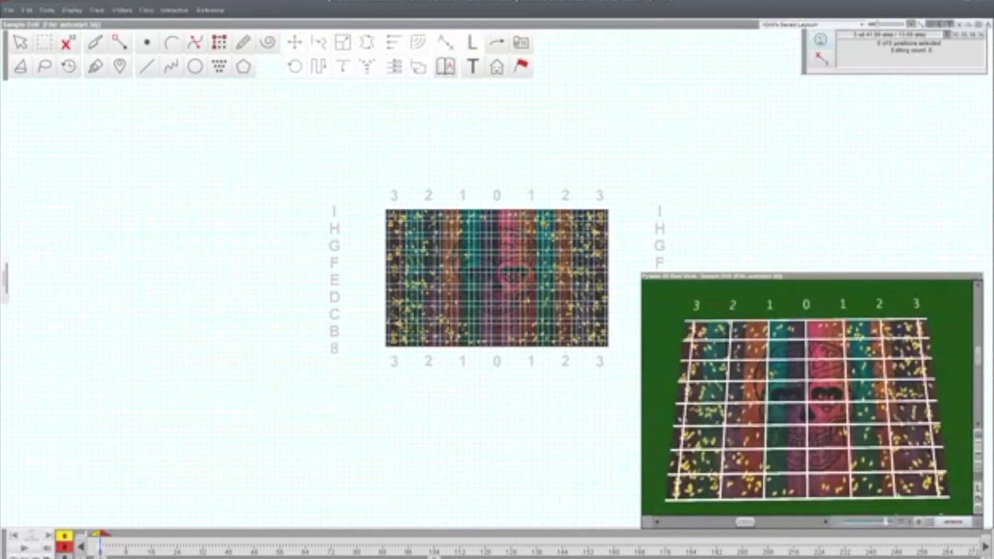
{"action": "left_click_drag", "start_coordinate": [772, 276], "coordinate": [761, 106]}
{"action": "left_click_drag", "start_coordinate": [811, 159], "coordinate": [850, 190]}
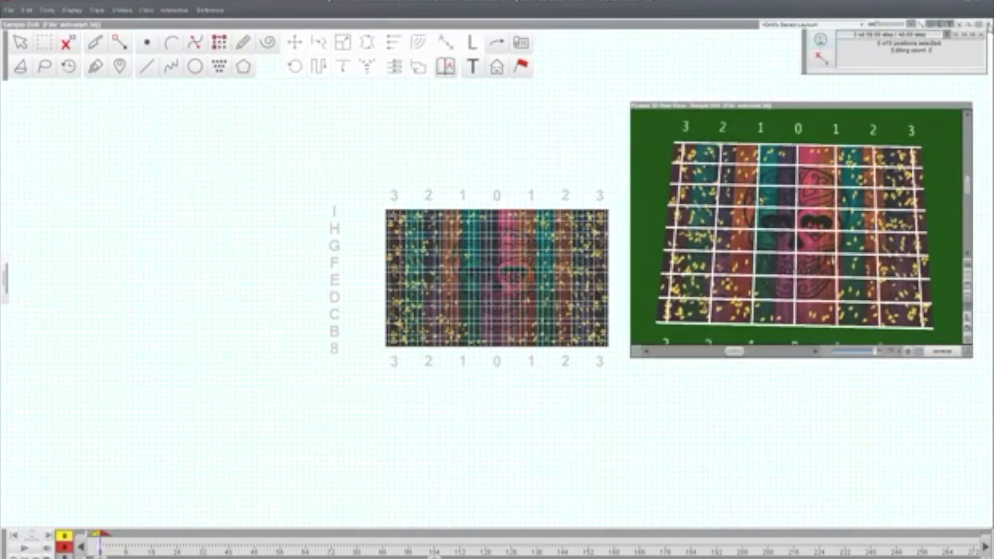
Step: Inspect the floor cover enlarged in the drill view with the tool palettes temporarily hidden
{"action": "left_click", "coordinate": [982, 26]}
{"action": "scroll", "coordinate": [519, 231], "scroll_direction": "up", "scroll_amount": 8}
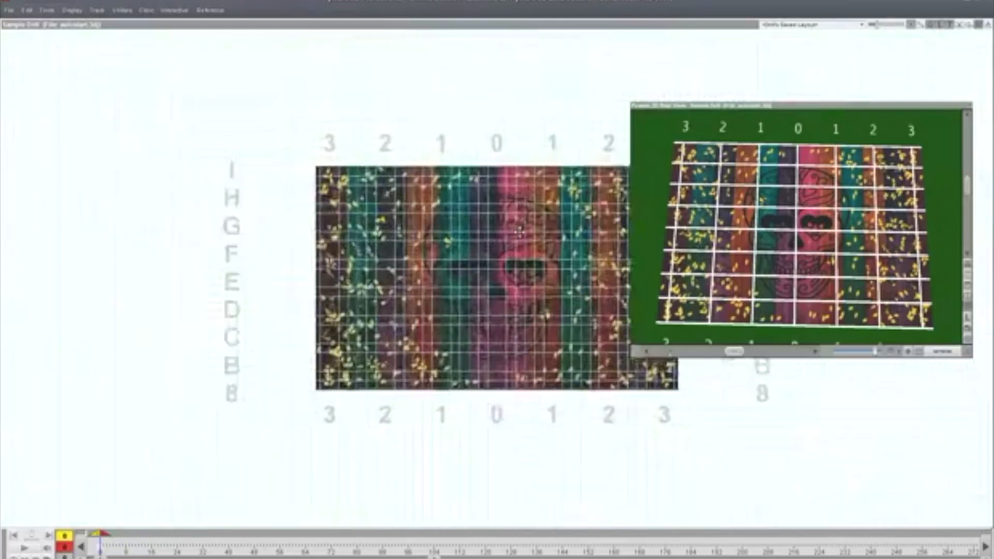
{"action": "scroll", "coordinate": [519, 232], "scroll_direction": "up", "scroll_amount": 2}
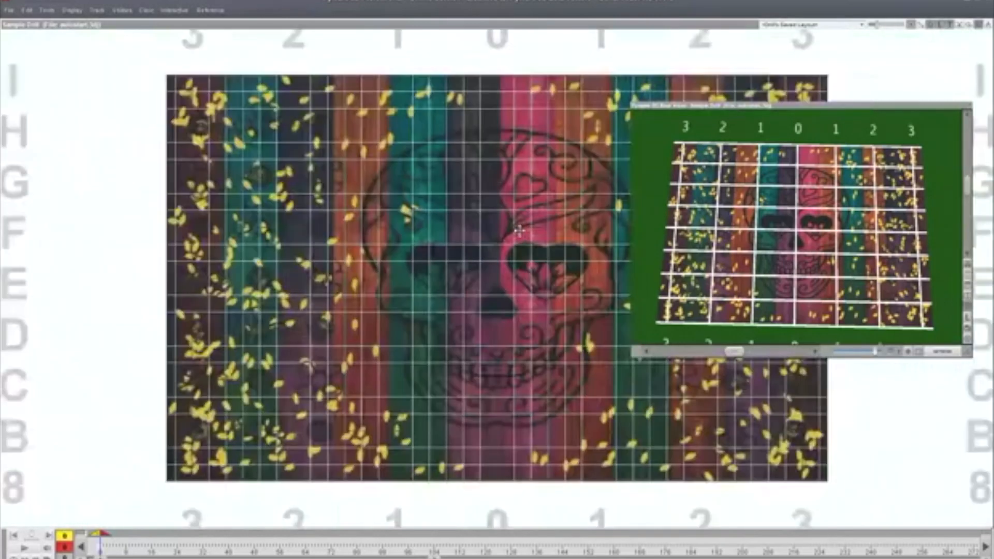
{"action": "left_click", "coordinate": [981, 27]}
Step: Reposition and enlarge the 3D real view window and switch its performance surface to include the intermediate grid lines
{"action": "left_click_drag", "start_coordinate": [722, 106], "coordinate": [528, 104]}
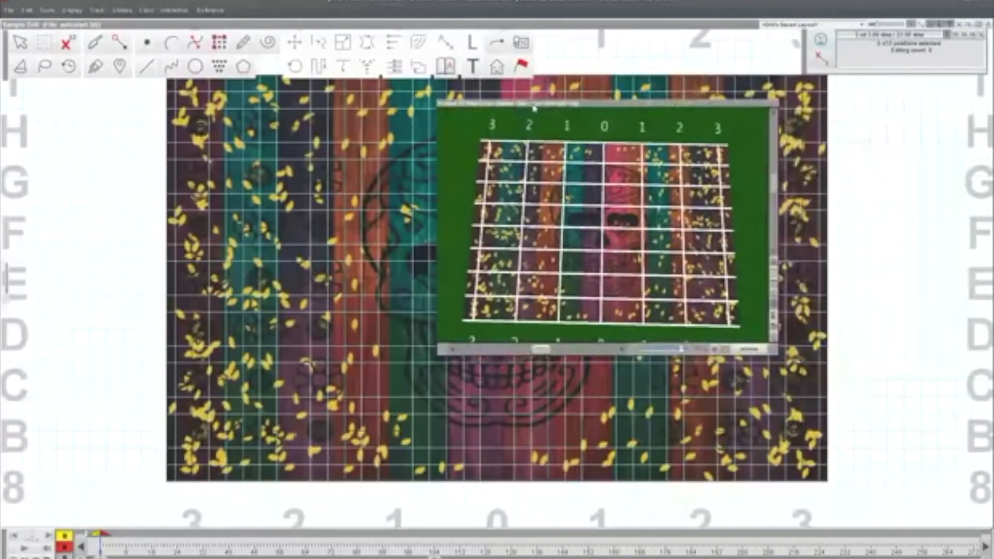
{"action": "left_click_drag", "start_coordinate": [776, 354], "coordinate": [911, 499]}
{"action": "left_click_drag", "start_coordinate": [783, 424], "coordinate": [599, 407]}
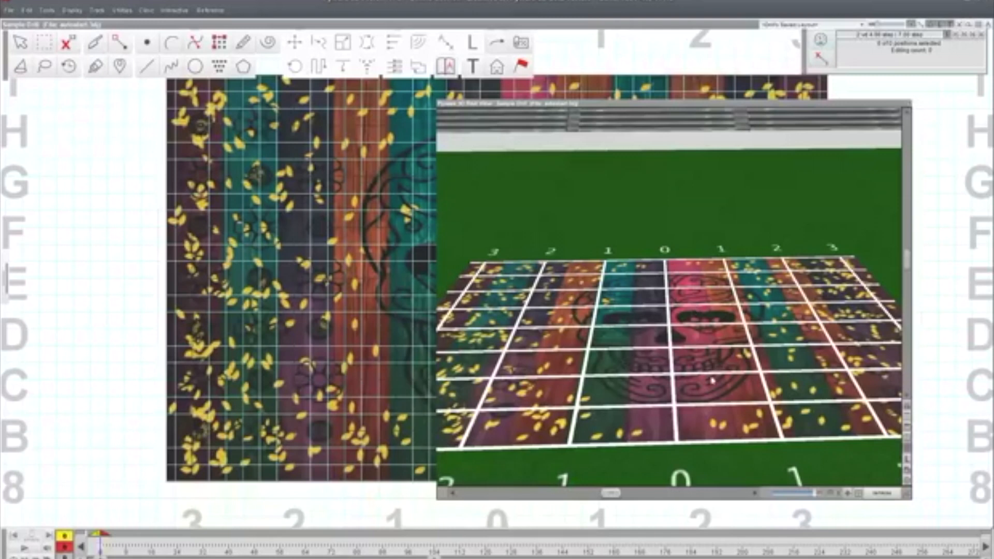
{"action": "left_click", "coordinate": [908, 443]}
{"action": "left_click", "coordinate": [909, 441]}
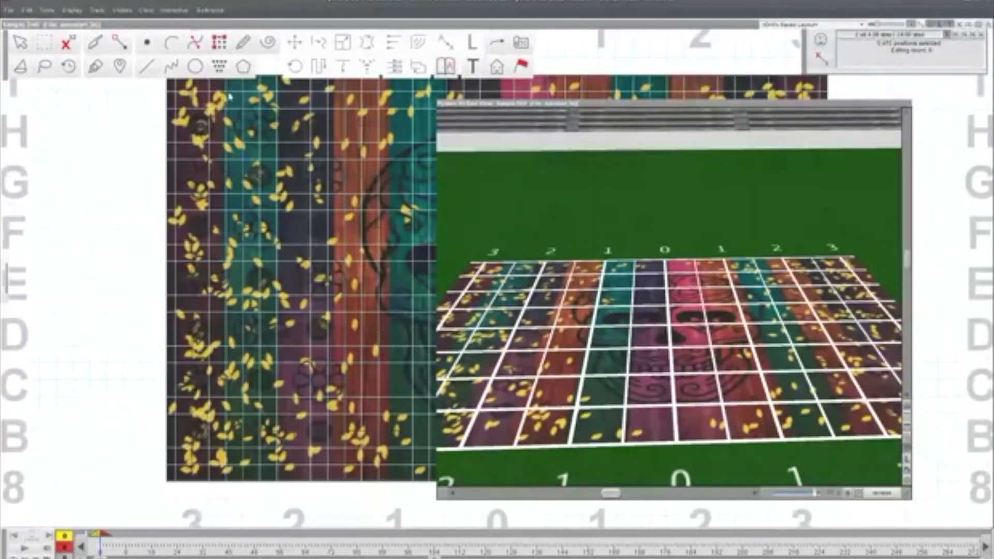
Step: Set the Real View surface in the document options to Black.jpg from the Solid Colors folder
{"action": "left_click", "coordinate": [7, 12]}
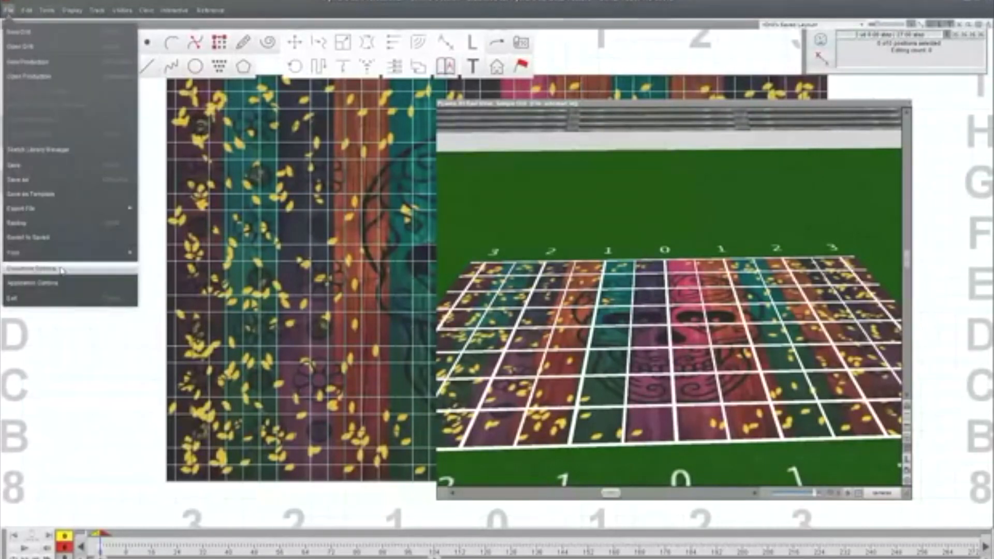
{"action": "left_click", "coordinate": [31, 268]}
{"action": "left_click", "coordinate": [378, 126]}
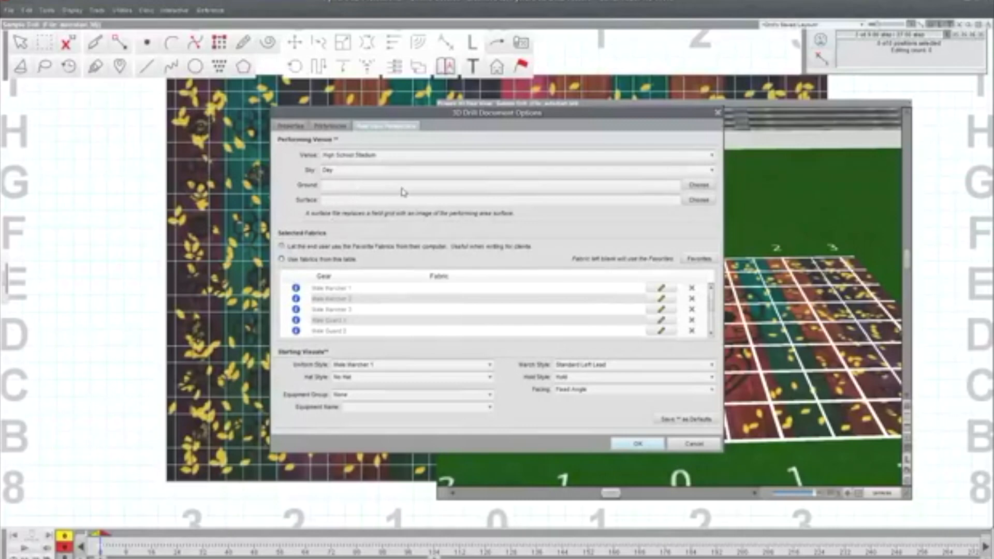
{"action": "left_click", "coordinate": [694, 202]}
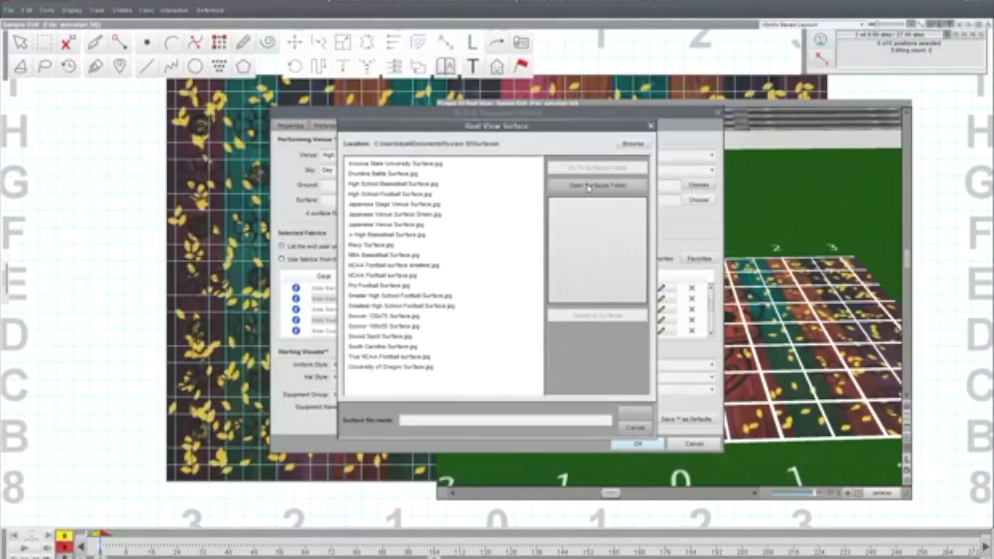
{"action": "left_click", "coordinate": [624, 145]}
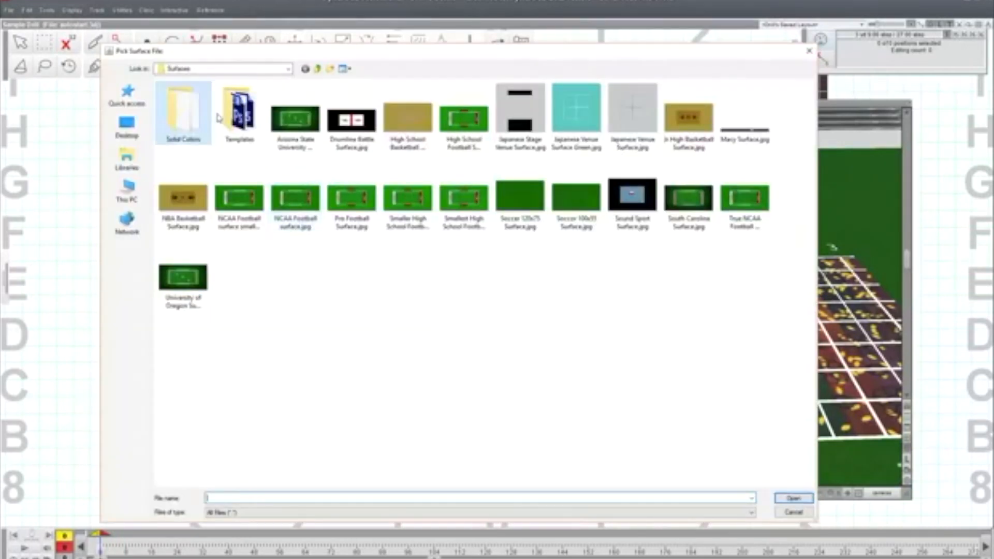
{"action": "double_click", "coordinate": [202, 129]}
{"action": "left_click", "coordinate": [204, 131]}
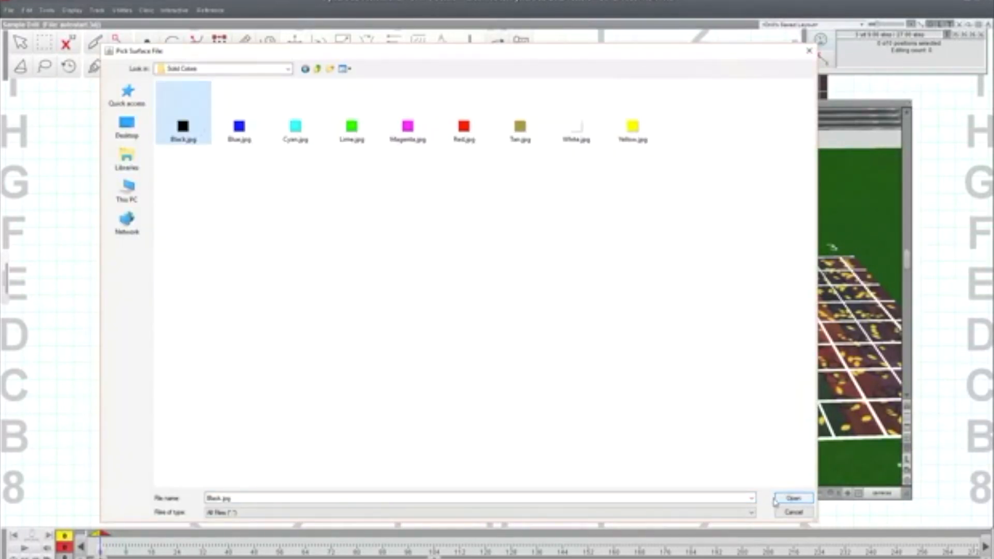
{"action": "left_click", "coordinate": [776, 499]}
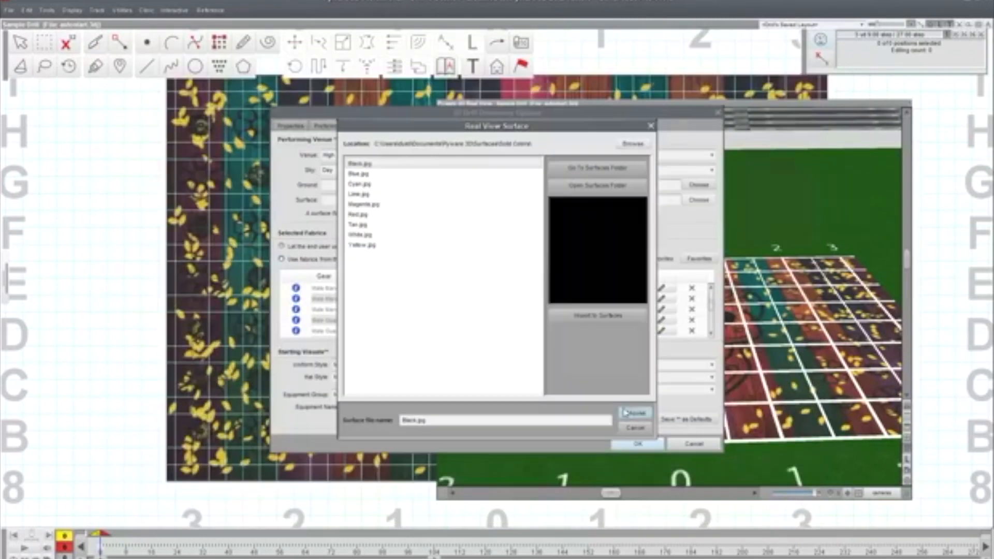
{"action": "left_click", "coordinate": [637, 443]}
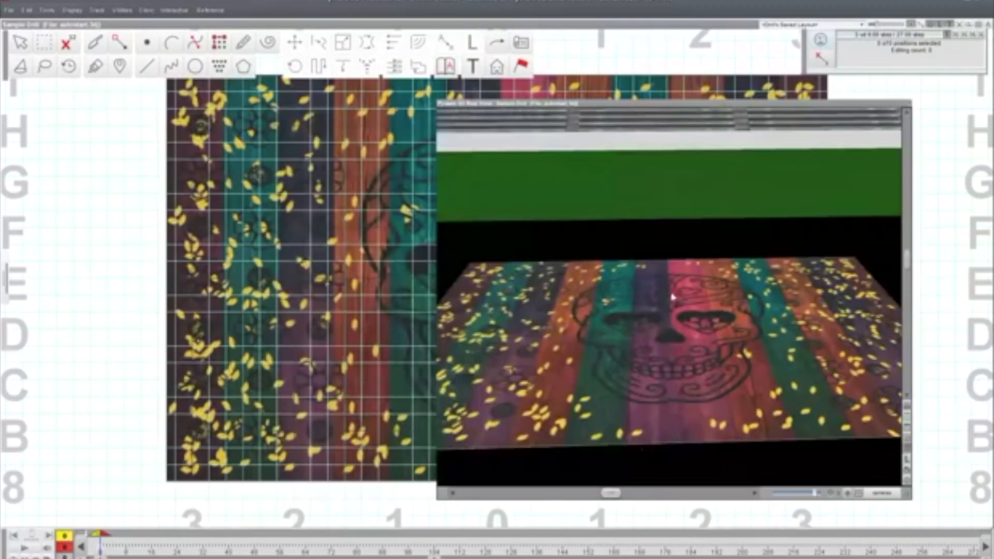
Step: Examine the floor cover on the black surface in the 3D real view from farther away and above
{"action": "left_click_drag", "start_coordinate": [684, 311], "coordinate": [696, 251]}
{"action": "scroll", "coordinate": [696, 251], "scroll_direction": "down", "scroll_amount": 5}
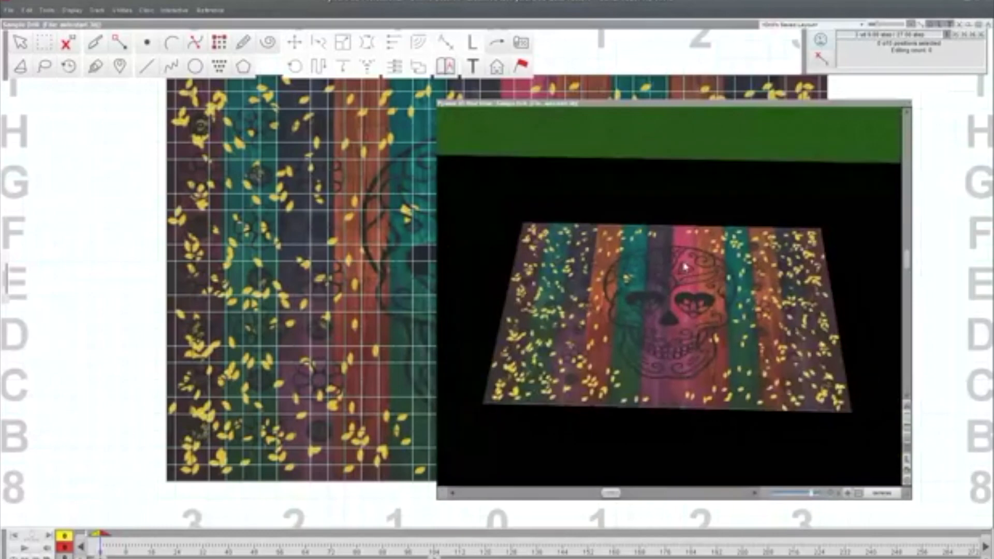
{"action": "scroll", "coordinate": [699, 246], "scroll_direction": "down", "scroll_amount": 4}
{"action": "left_click_drag", "start_coordinate": [742, 283], "coordinate": [786, 346]}
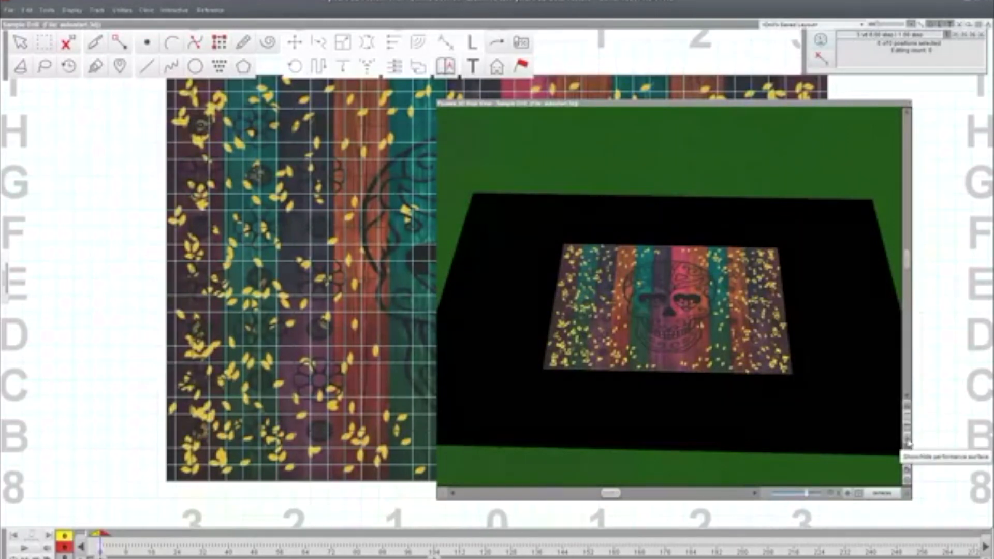
Step: Cycle the 3D performance surface through its display modes, ending on the full grid with intermediate lines, and shift the window aside
{"action": "left_click", "coordinate": [907, 443]}
{"action": "left_click", "coordinate": [908, 443]}
{"action": "left_click", "coordinate": [908, 442]}
{"action": "left_click", "coordinate": [908, 442]}
{"action": "left_click", "coordinate": [908, 441]}
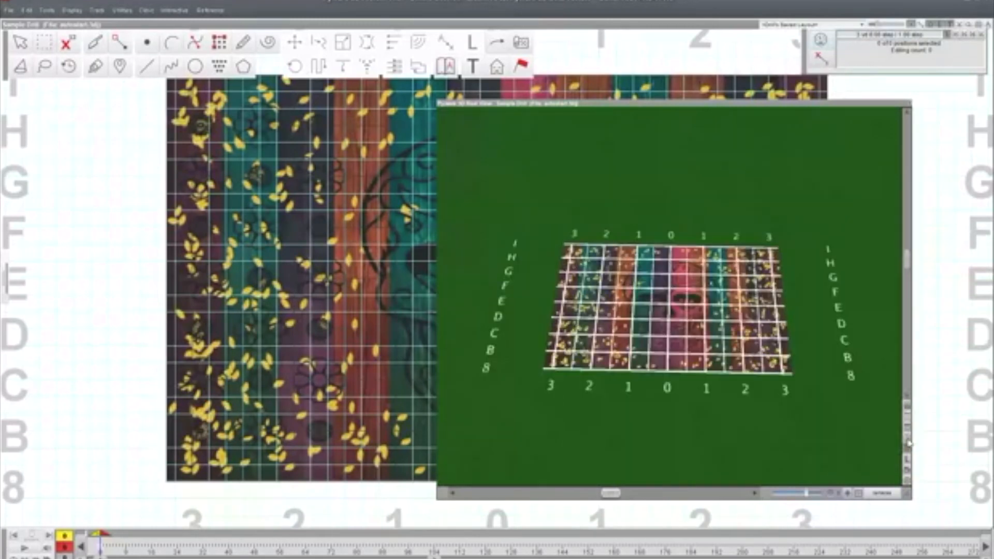
{"action": "left_click", "coordinate": [908, 443]}
{"action": "left_click", "coordinate": [908, 443]}
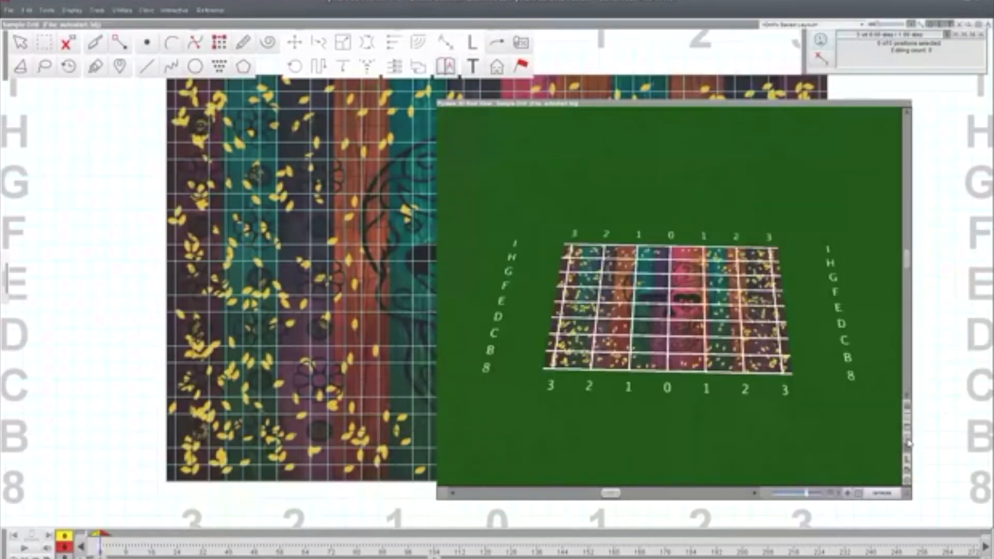
{"action": "left_click", "coordinate": [908, 443]}
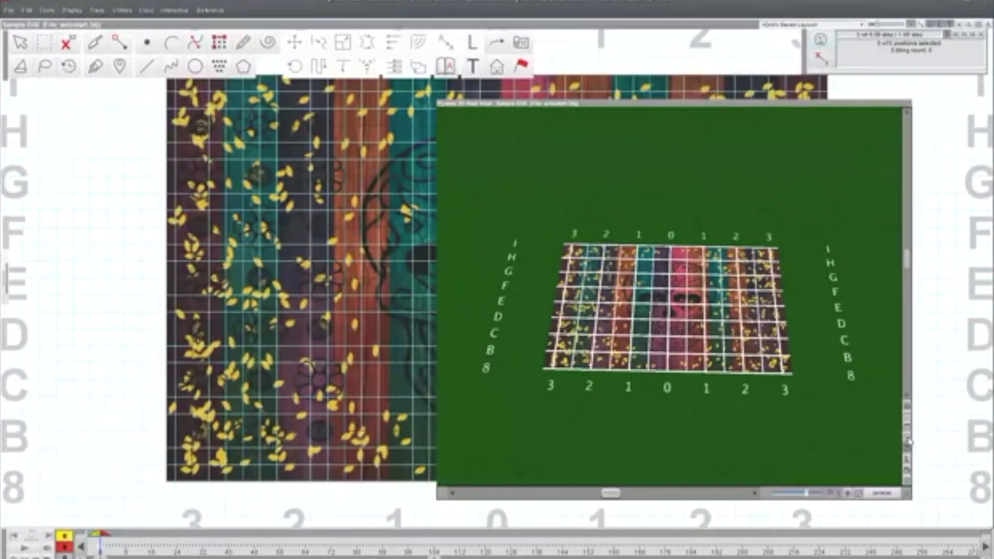
{"action": "left_click", "coordinate": [908, 443]}
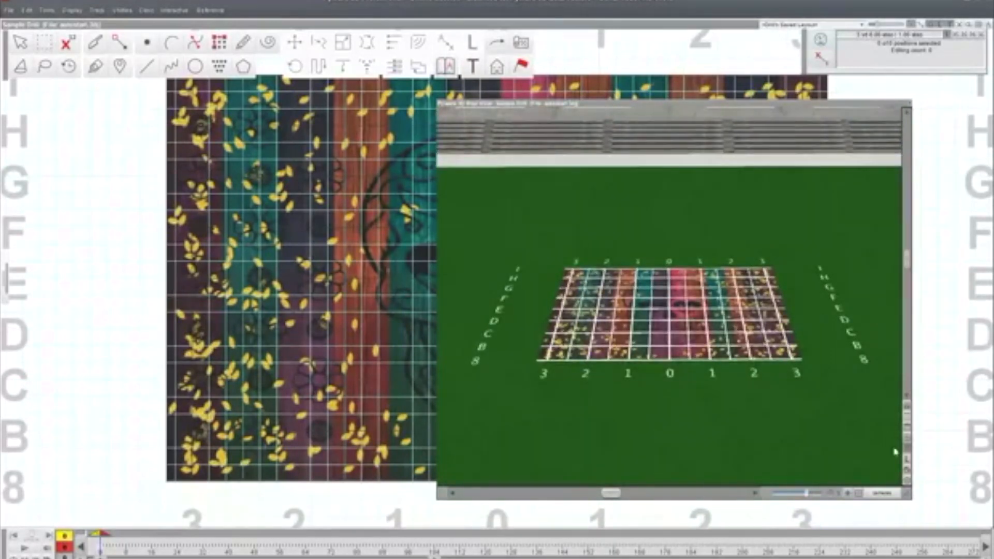
{"action": "left_click_drag", "start_coordinate": [665, 109], "coordinate": [717, 97]}
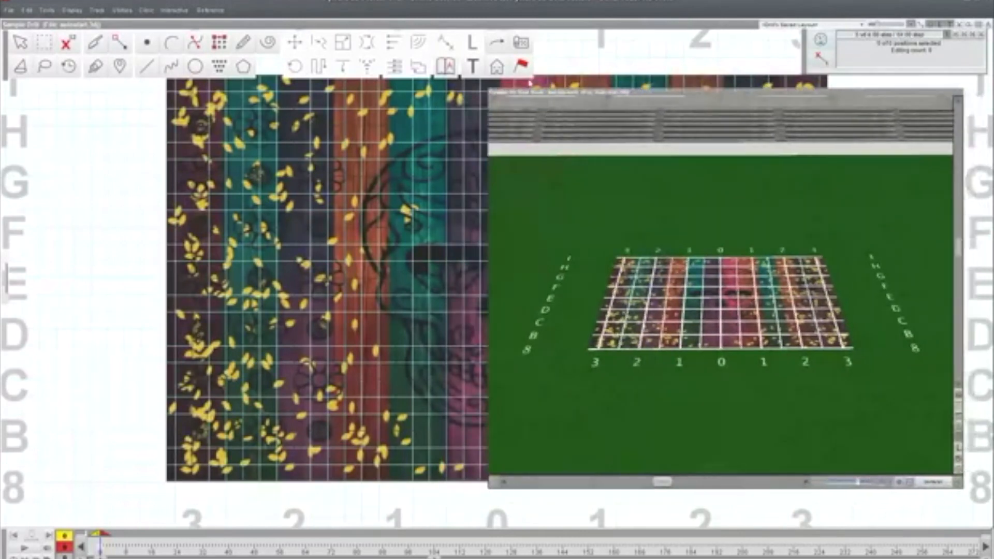
Step: Open the Grid Designer, load the default.grd layout and remove the existing floor cover
{"action": "left_click", "coordinate": [121, 10]}
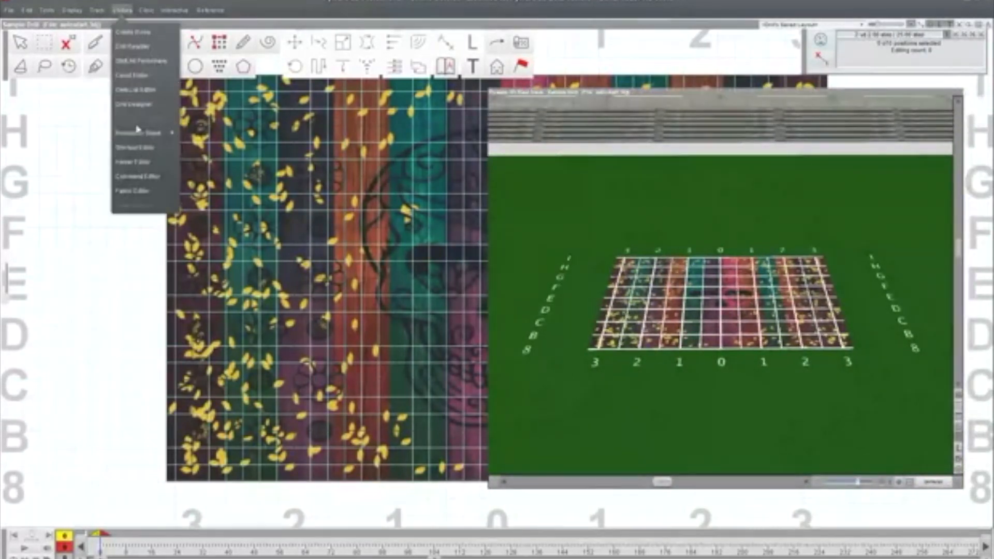
{"action": "left_click", "coordinate": [135, 105]}
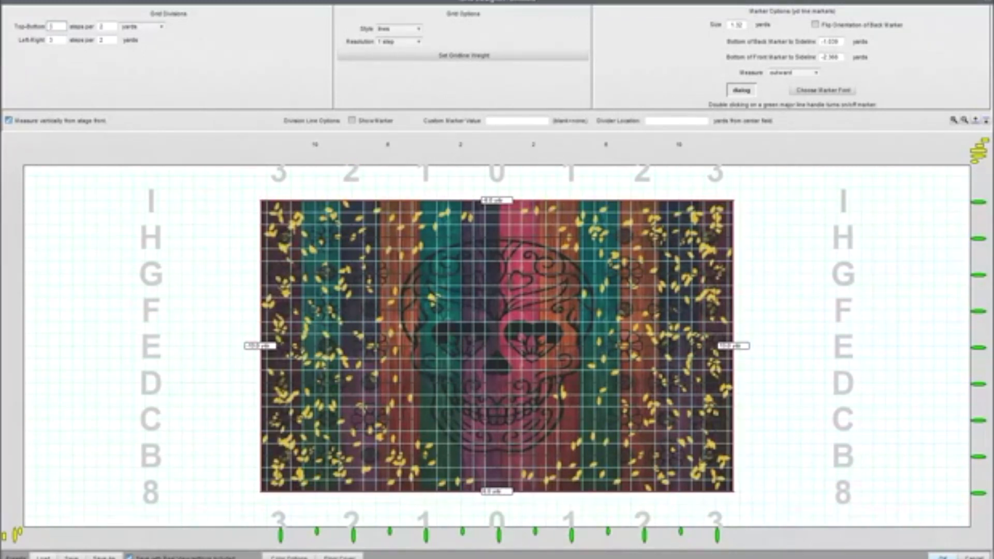
{"action": "left_click", "coordinate": [44, 556]}
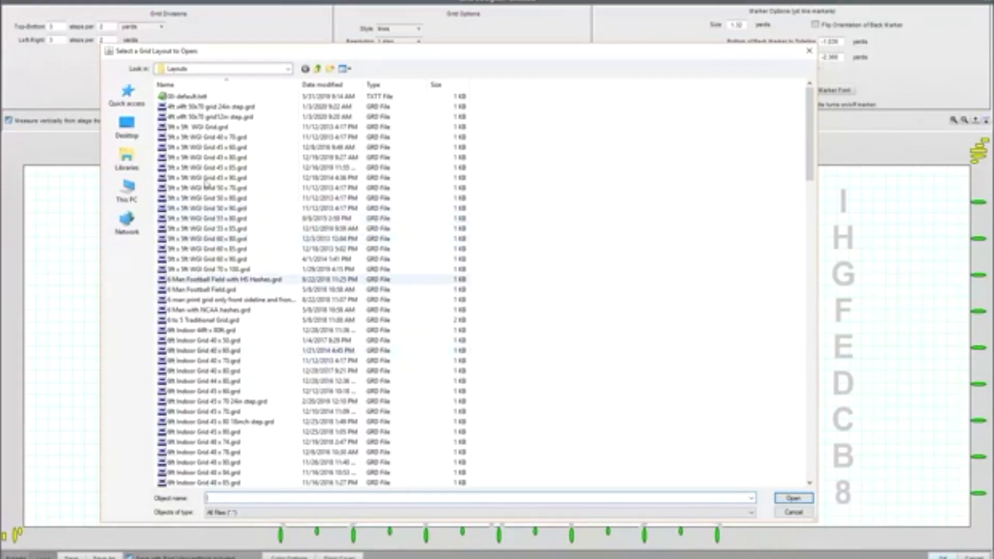
{"action": "scroll", "coordinate": [214, 357], "scroll_direction": "down", "scroll_amount": 1}
{"action": "scroll", "coordinate": [215, 357], "scroll_direction": "down", "scroll_amount": 14}
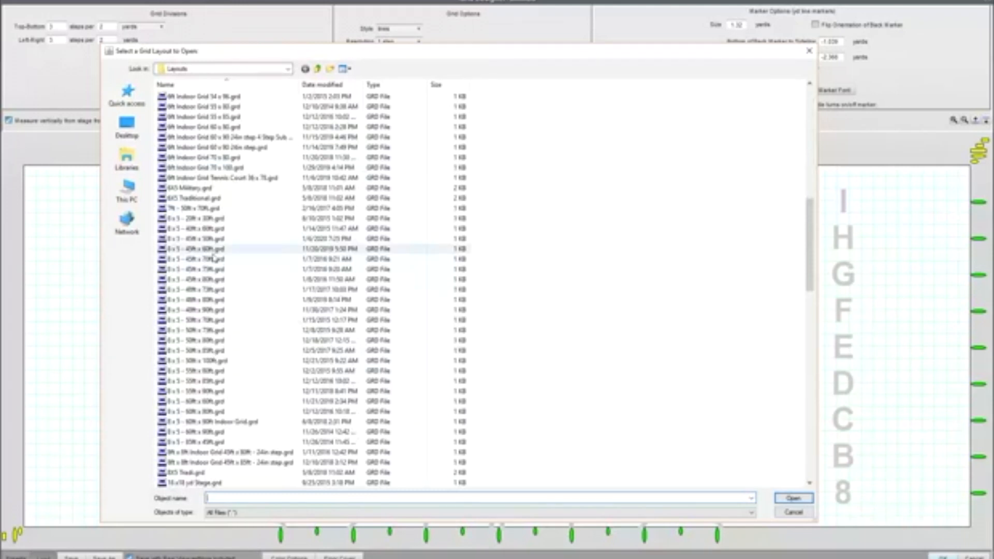
{"action": "left_click", "coordinate": [230, 498]}
{"action": "type", "text": "def"}
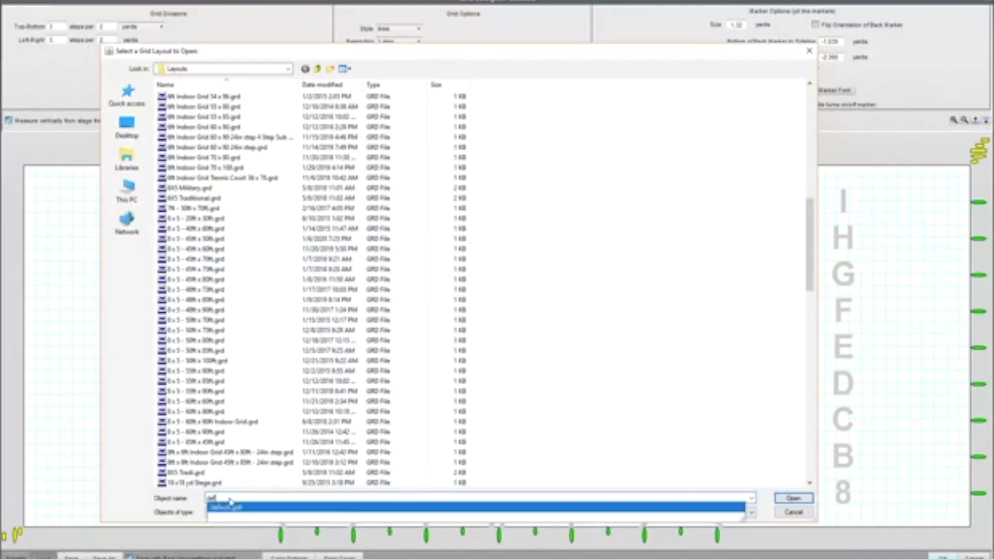
{"action": "left_click", "coordinate": [246, 508]}
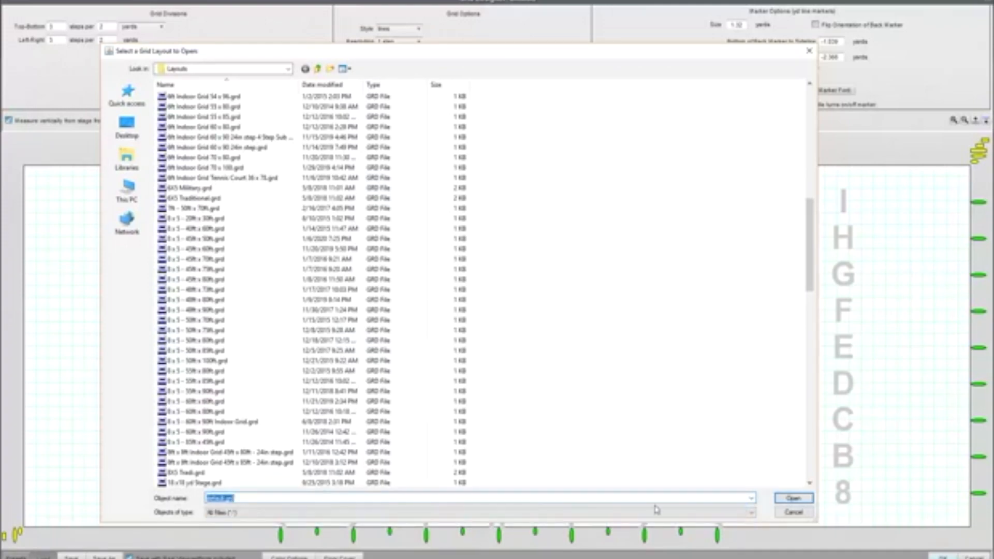
{"action": "left_click", "coordinate": [793, 498]}
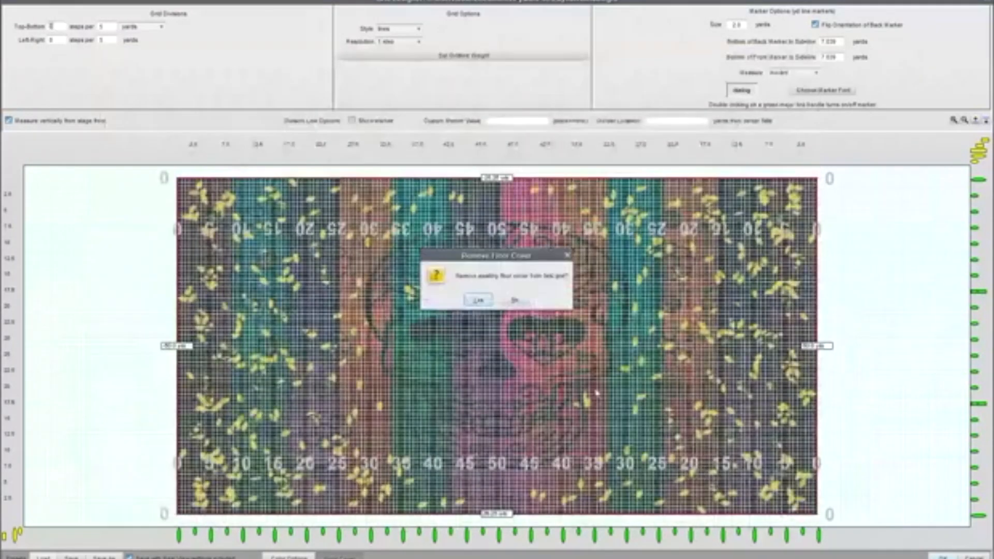
{"action": "left_click", "coordinate": [478, 300]}
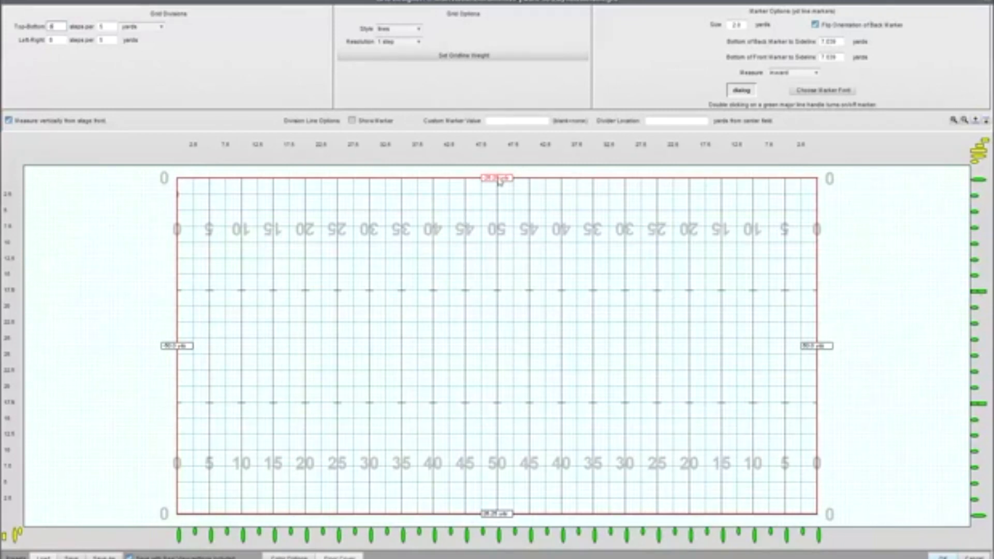
Step: Extend the back boundary and its divider to -26.875 yards and move the back hash to -9.375 yards
{"action": "left_click_drag", "start_coordinate": [499, 181], "coordinate": [499, 177]}
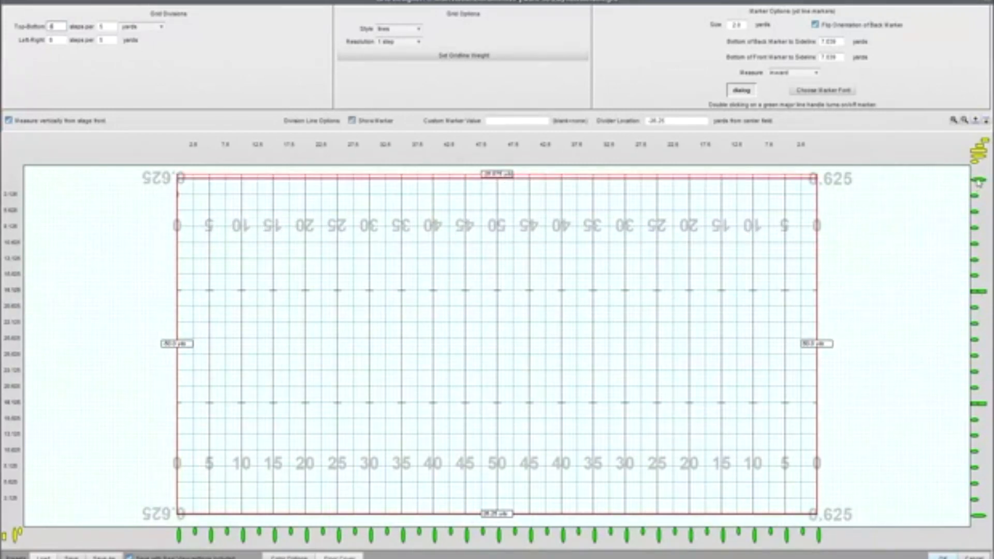
{"action": "left_click_drag", "start_coordinate": [978, 182], "coordinate": [979, 177]}
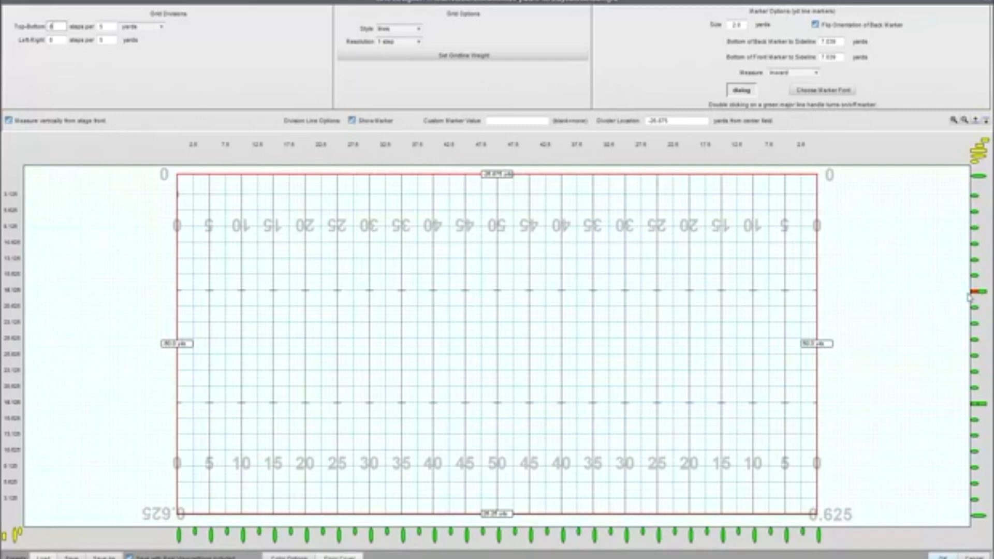
{"action": "left_click_drag", "start_coordinate": [977, 291], "coordinate": [981, 287]}
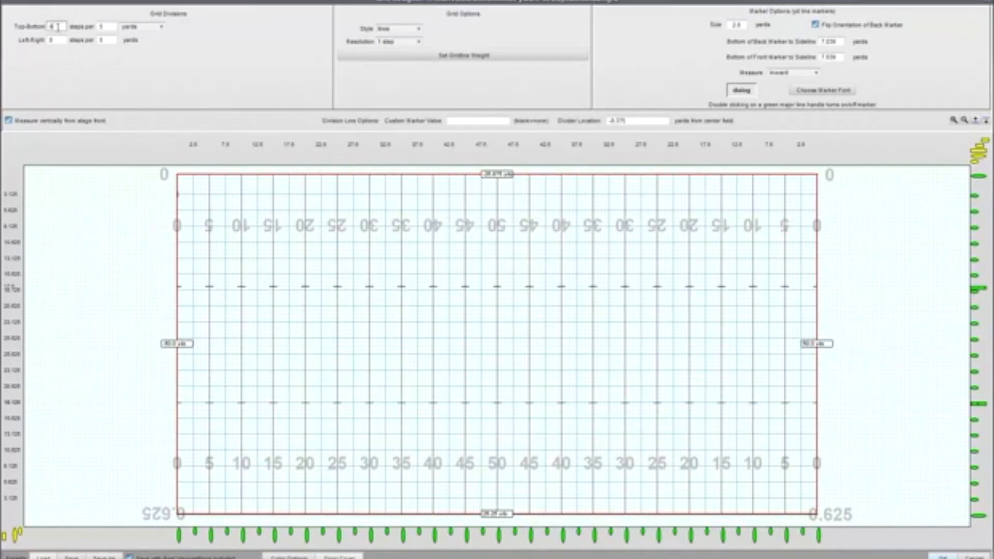
Step: Set the top-to-bottom grid division to 24 steps, adjust its yard interval and inspect the step lines up close
{"action": "left_click_drag", "start_coordinate": [59, 27], "coordinate": [44, 32]}
{"action": "left_click", "coordinate": [112, 26]}
{"action": "left_click", "coordinate": [954, 120]}
{"action": "left_click", "coordinate": [955, 120]}
{"action": "left_click", "coordinate": [955, 120]}
{"action": "left_click", "coordinate": [956, 120]}
{"action": "left_click", "coordinate": [957, 120]}
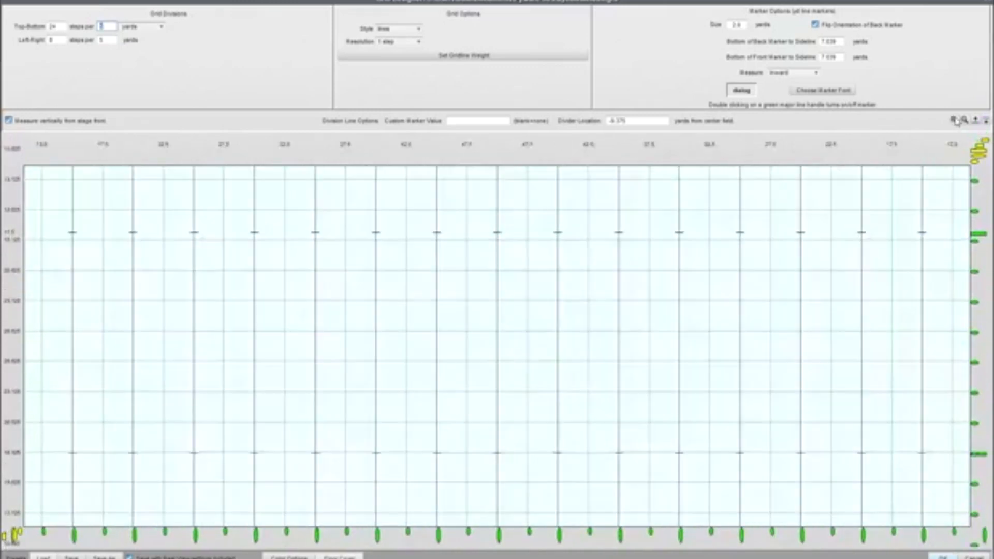
{"action": "left_click", "coordinate": [956, 120]}
{"action": "left_click", "coordinate": [956, 120]}
{"action": "left_click", "coordinate": [977, 121]}
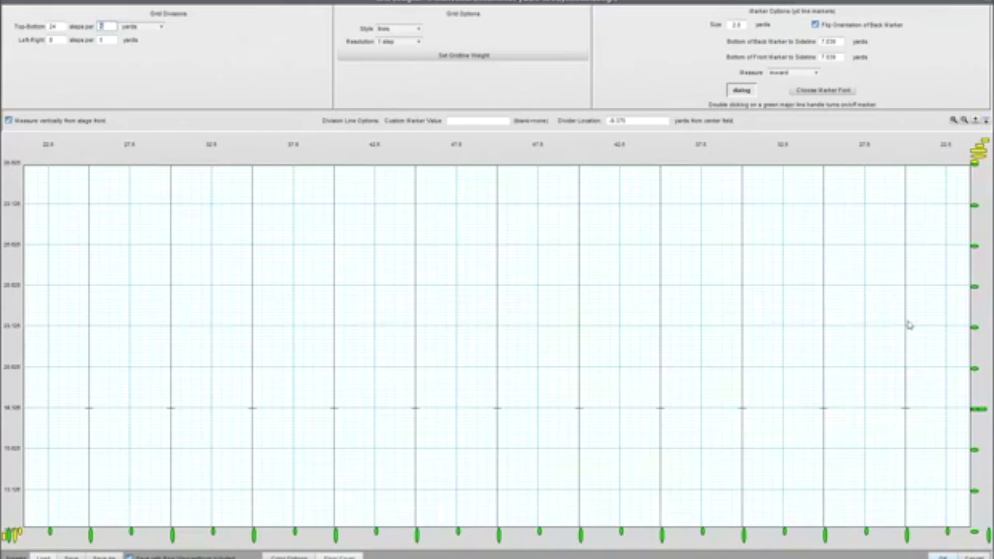
Step: Try the front hash at 8.541667 yards from center field and return it to 8.75 yards
{"action": "left_click", "coordinate": [981, 410]}
{"action": "left_click_drag", "start_coordinate": [985, 411], "coordinate": [985, 407]}
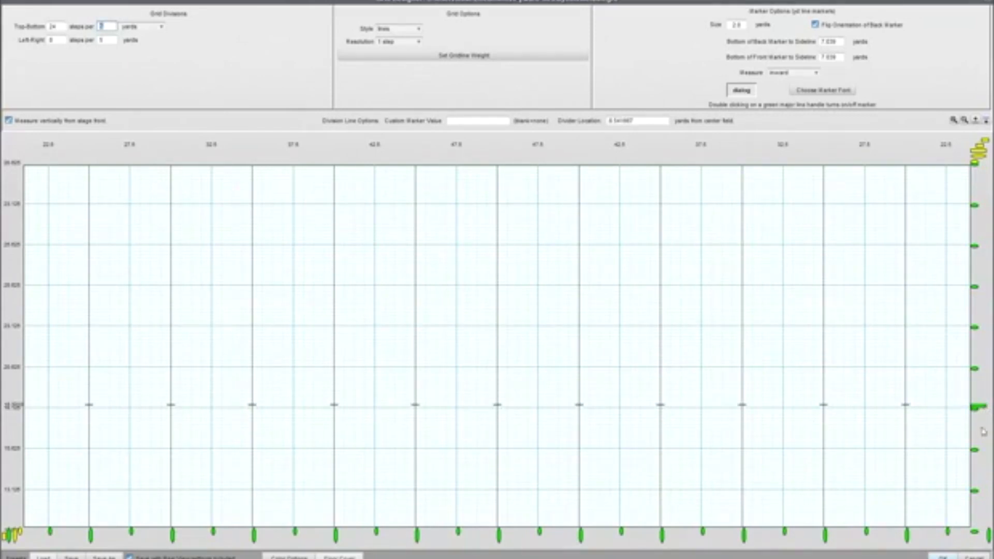
{"action": "left_click", "coordinate": [975, 120]}
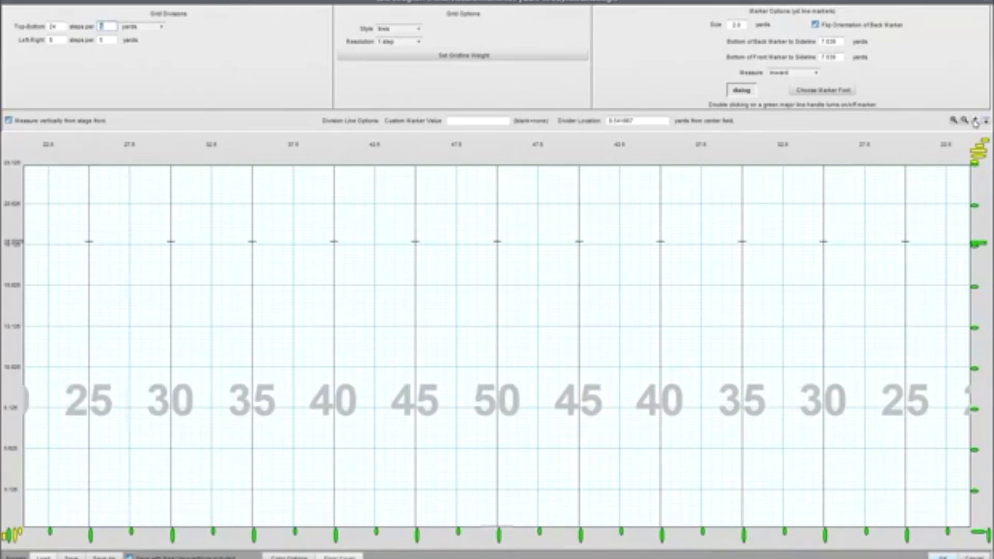
{"action": "left_click_drag", "start_coordinate": [983, 243], "coordinate": [983, 247]}
Step: Move the back hash to -9.583333 yards and extend the back boundary with its divider to -27.083334 yards
{"action": "left_click", "coordinate": [986, 120]}
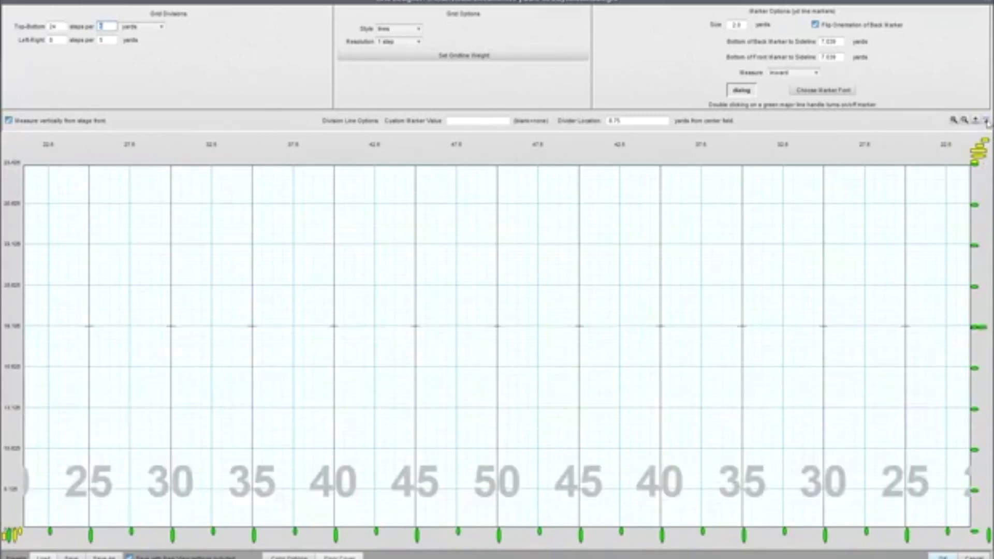
{"action": "left_click_drag", "start_coordinate": [977, 276], "coordinate": [978, 276]}
{"action": "left_click", "coordinate": [986, 120]}
{"action": "left_click", "coordinate": [986, 120]}
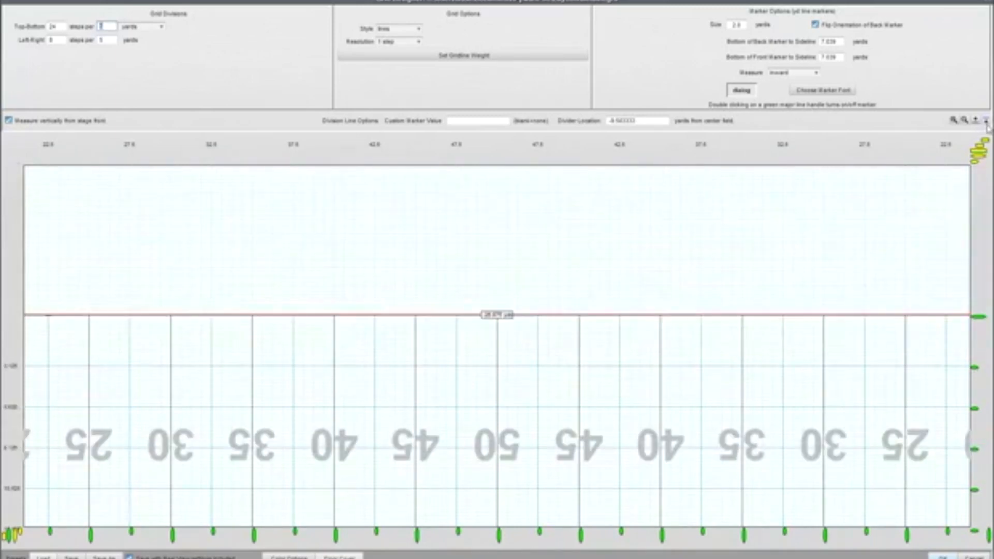
{"action": "left_click_drag", "start_coordinate": [494, 316], "coordinate": [494, 311]}
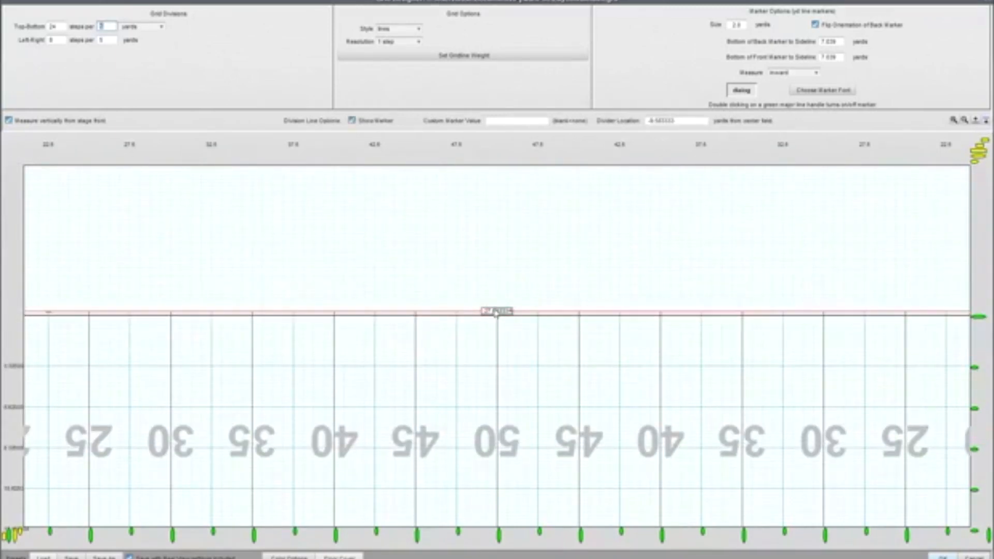
{"action": "left_click_drag", "start_coordinate": [975, 318], "coordinate": [976, 312]}
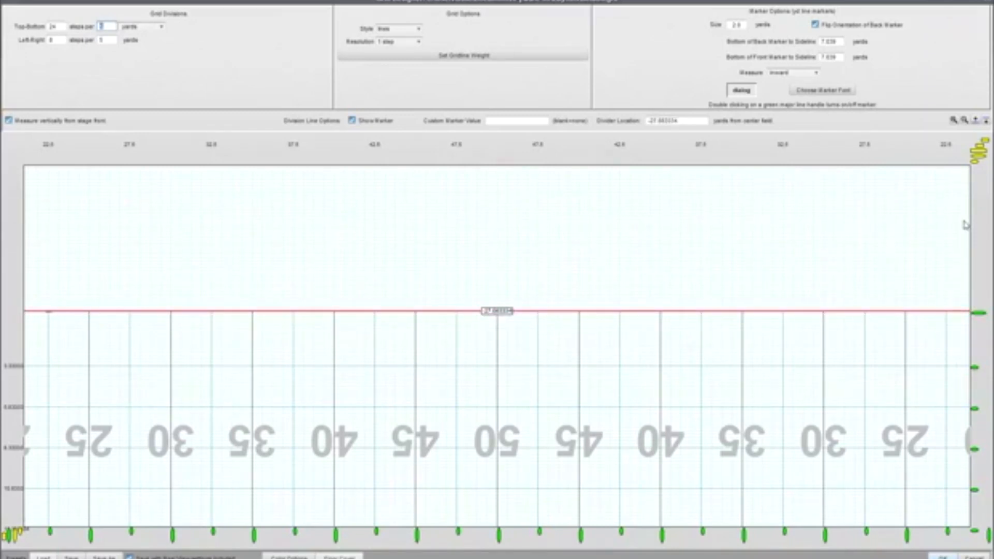
Step: Set the top-to-bottom grid division to 8 steps for the full field
{"action": "left_click", "coordinate": [964, 120]}
{"action": "left_click", "coordinate": [964, 120]}
{"action": "left_click", "coordinate": [964, 120]}
{"action": "left_click", "coordinate": [964, 120]}
{"action": "left_click", "coordinate": [964, 122]}
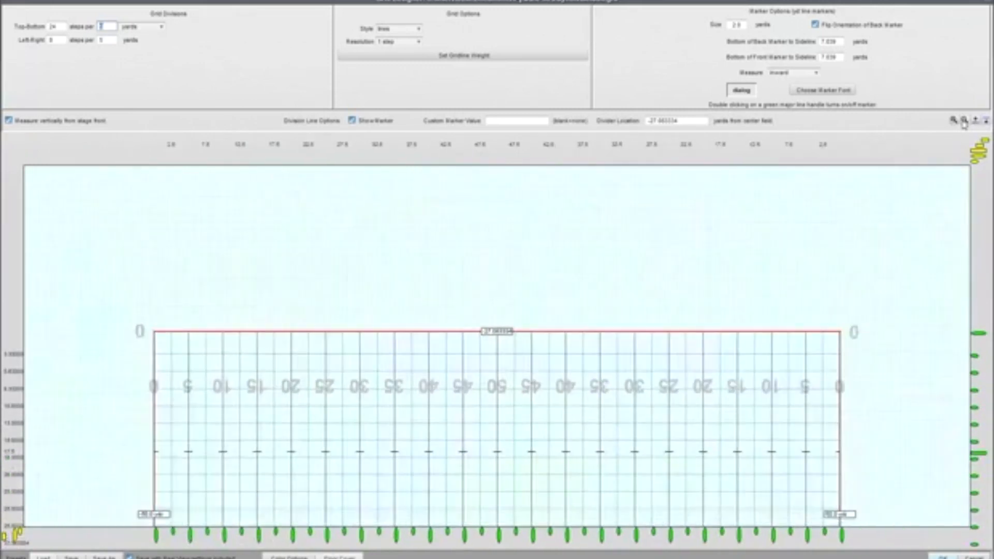
{"action": "left_click", "coordinate": [986, 123]}
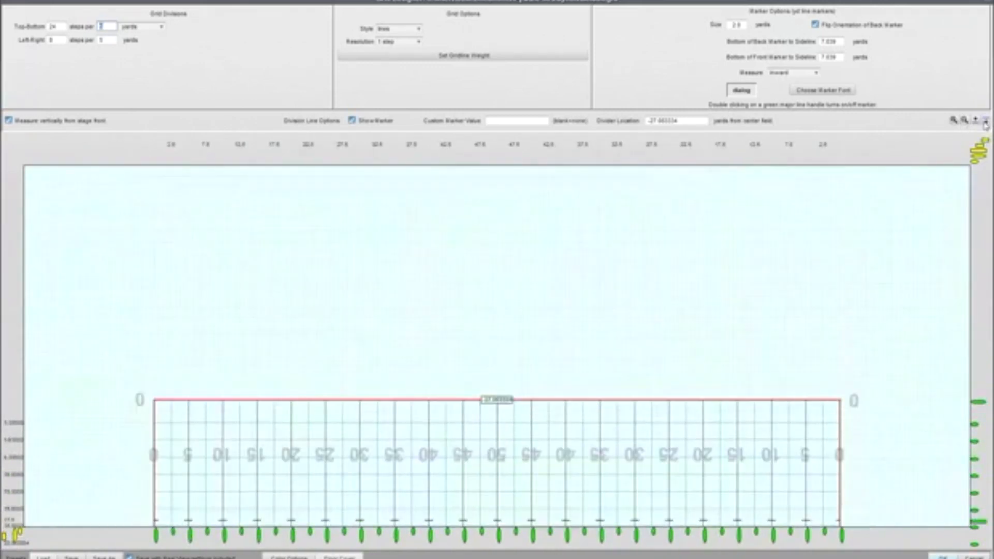
{"action": "left_click", "coordinate": [977, 123]}
{"action": "left_click", "coordinate": [976, 122]}
{"action": "left_click", "coordinate": [976, 123]}
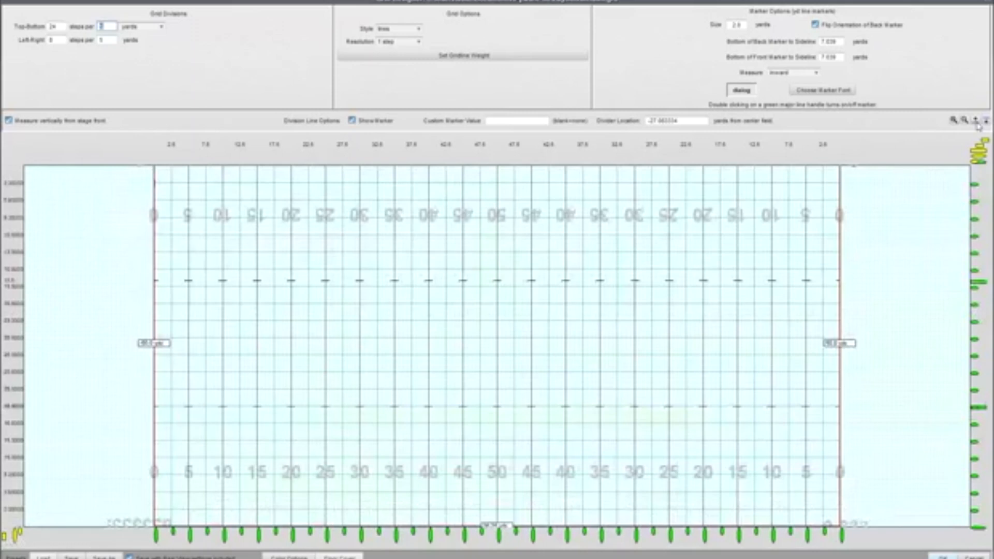
{"action": "left_click", "coordinate": [966, 124]}
{"action": "left_click", "coordinate": [63, 26]}
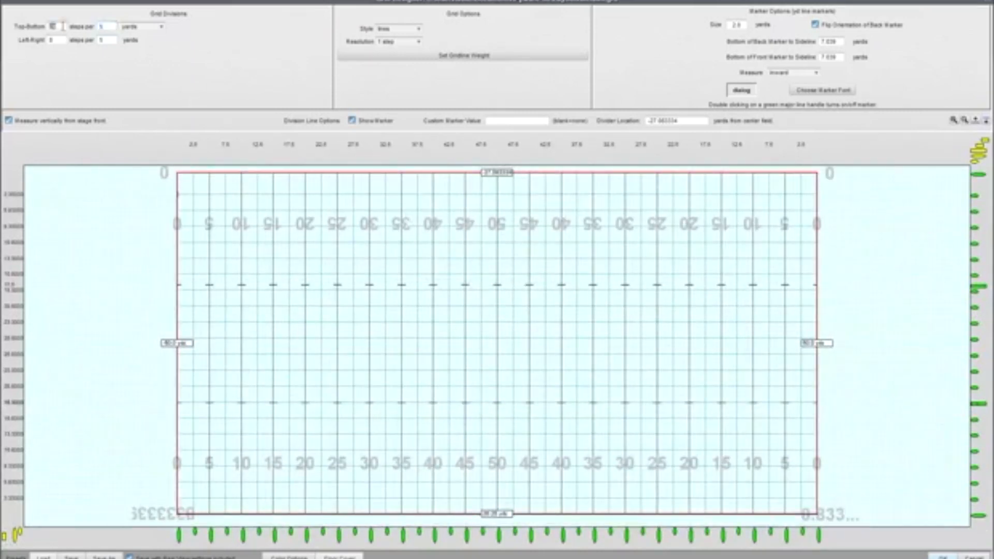
{"action": "type", "text": "8"}
{"action": "left_click", "coordinate": [99, 26]}
Step: Move the front hash to 6.25 yards and the back hash to -6.875 yards from center field
{"action": "left_click_drag", "start_coordinate": [985, 408], "coordinate": [985, 393]}
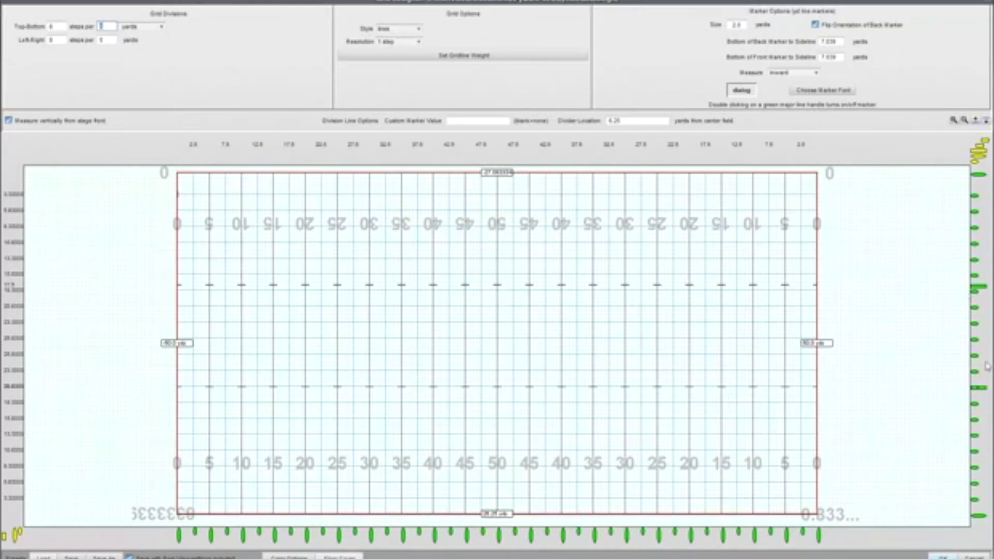
{"action": "left_click", "coordinate": [979, 287]}
{"action": "left_click_drag", "start_coordinate": [980, 289], "coordinate": [979, 303]}
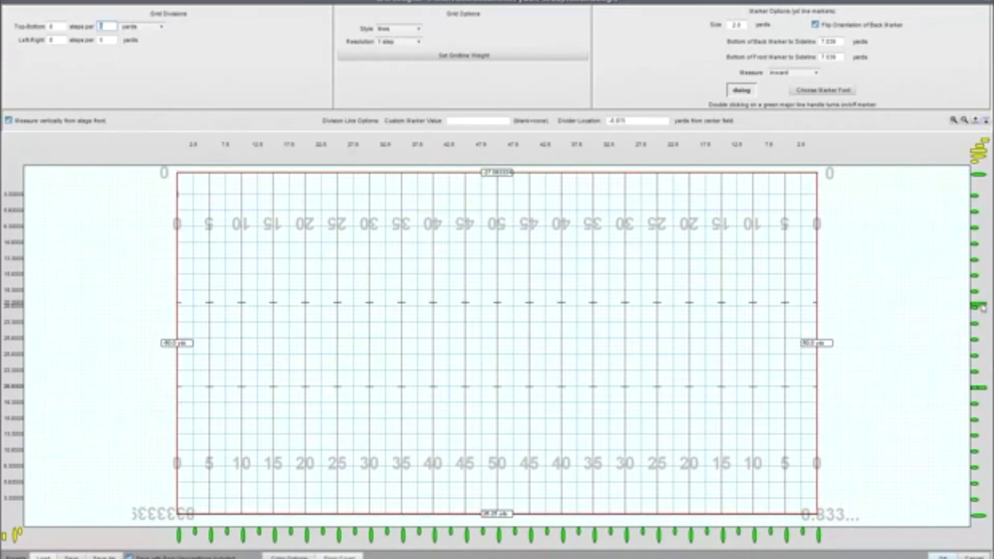
Step: Refine the top-to-bottom division to 24 steps and place the back hash 20 yards from the back sideline
{"action": "left_click", "coordinate": [54, 27]}
{"action": "type", "text": "24"}
{"action": "key", "text": "Tab"}
{"action": "left_click", "coordinate": [957, 123]}
{"action": "left_click", "coordinate": [957, 122]}
{"action": "left_click", "coordinate": [957, 122]}
{"action": "left_click", "coordinate": [957, 122]}
{"action": "left_click", "coordinate": [956, 122]}
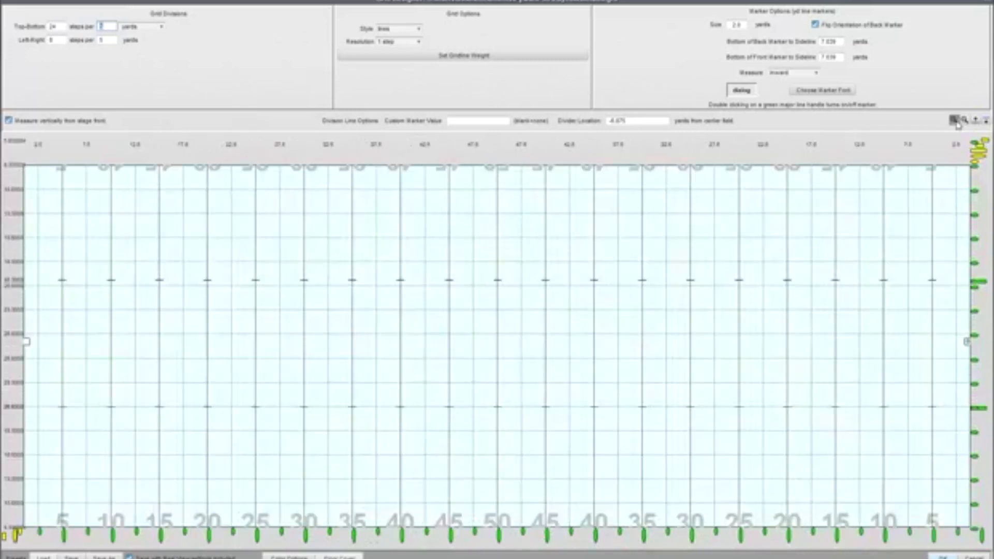
{"action": "left_click", "coordinate": [957, 122]}
{"action": "left_click", "coordinate": [957, 122]}
{"action": "left_click", "coordinate": [956, 122]}
{"action": "left_click", "coordinate": [957, 122]}
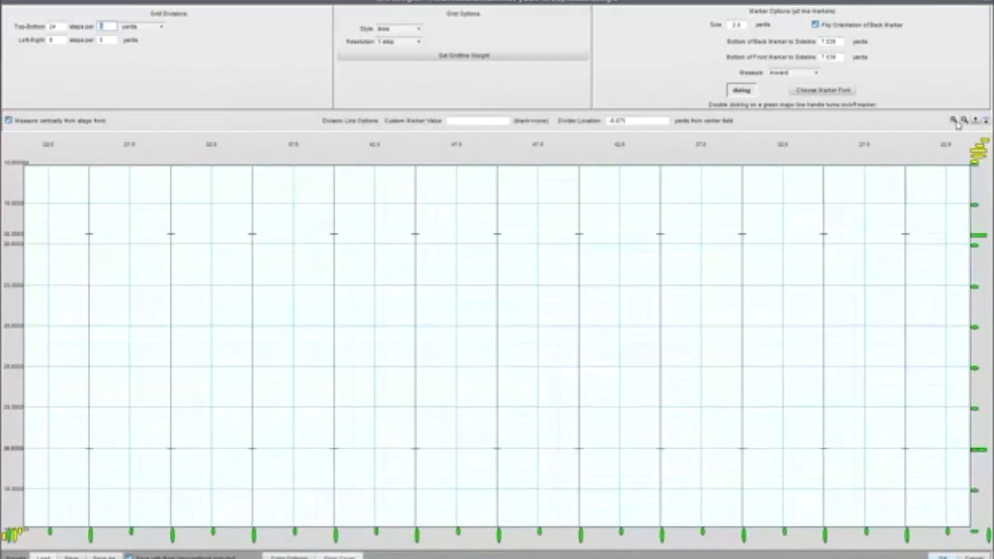
{"action": "left_click_drag", "start_coordinate": [979, 241], "coordinate": [979, 238]}
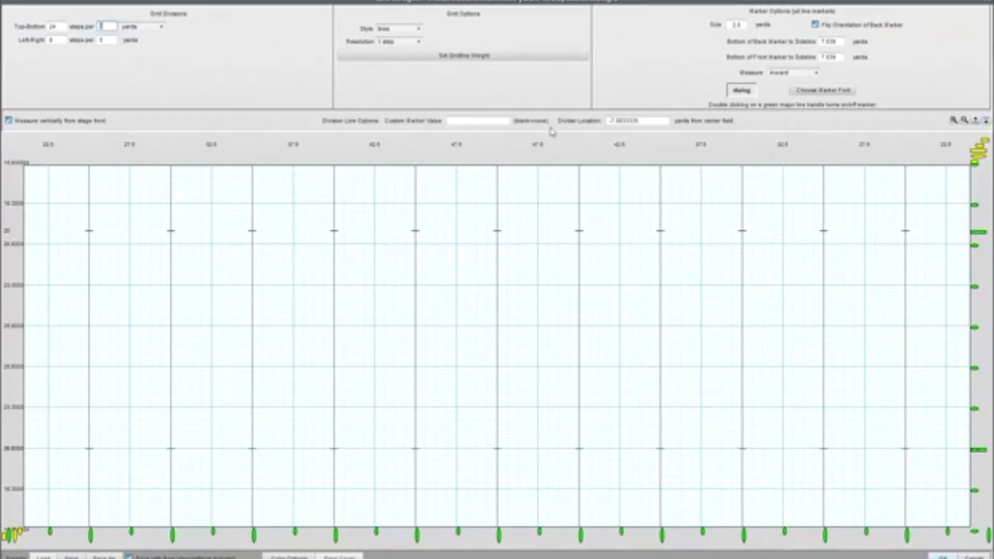
Step: Restore the top-to-bottom division from the fine step lines to 8 steps
{"action": "double_click", "coordinate": [55, 26]}
{"action": "double_click", "coordinate": [106, 27]}
{"action": "left_click", "coordinate": [964, 120]}
{"action": "left_click", "coordinate": [964, 120]}
{"action": "left_click", "coordinate": [964, 120]}
{"action": "left_click", "coordinate": [964, 120]}
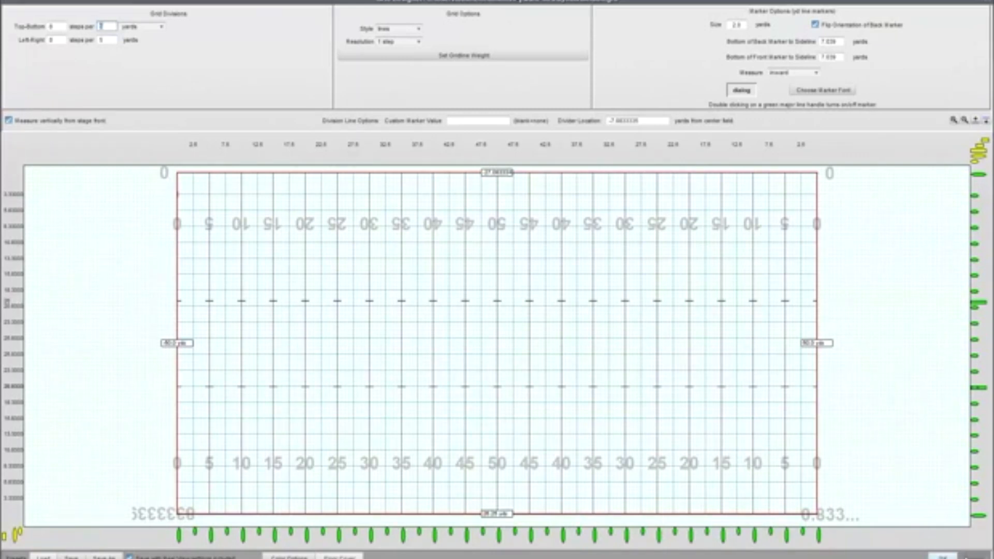
Step: Exit the Grid Designer without saving the changes and shift the 3D view window aside
{"action": "left_click", "coordinate": [941, 555]}
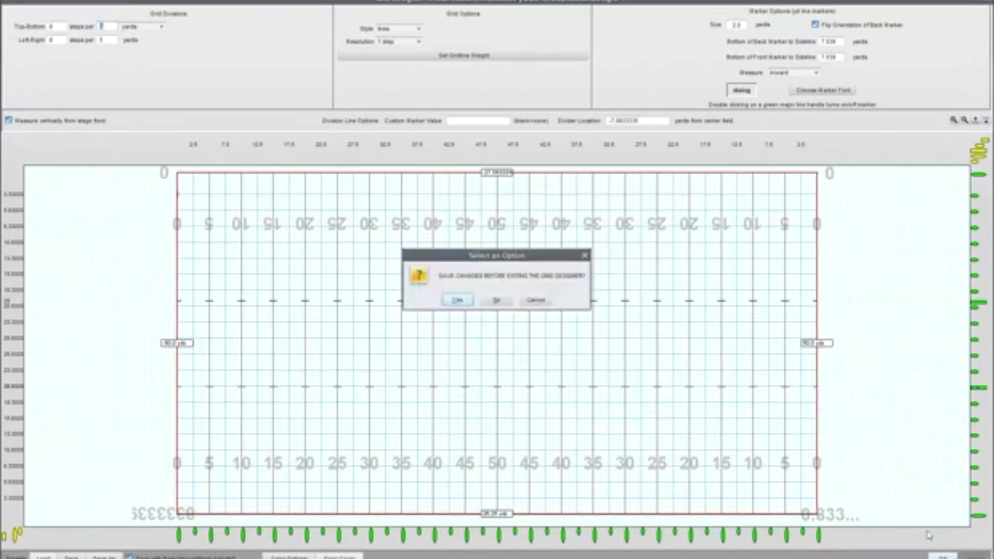
{"action": "left_click", "coordinate": [496, 301]}
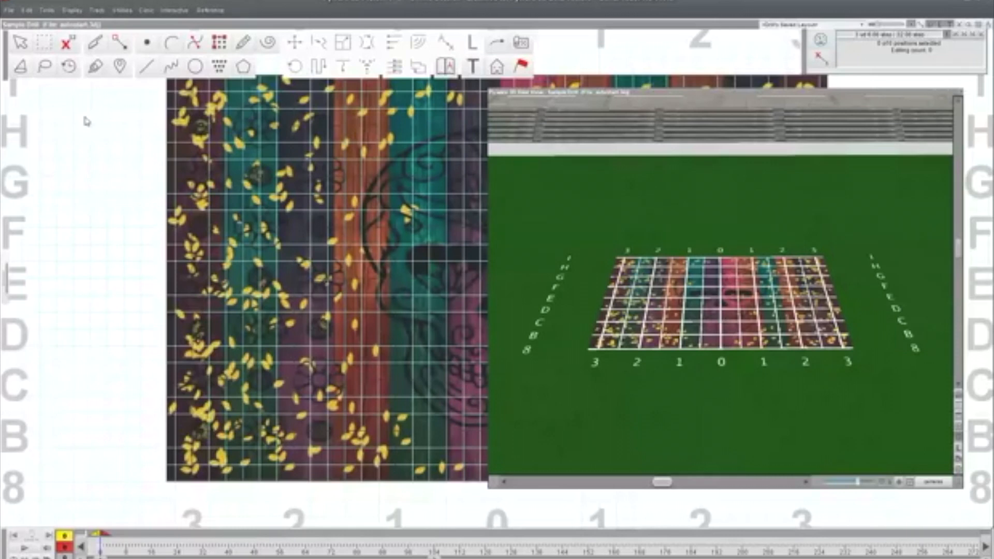
{"action": "left_click_drag", "start_coordinate": [668, 93], "coordinate": [715, 102]}
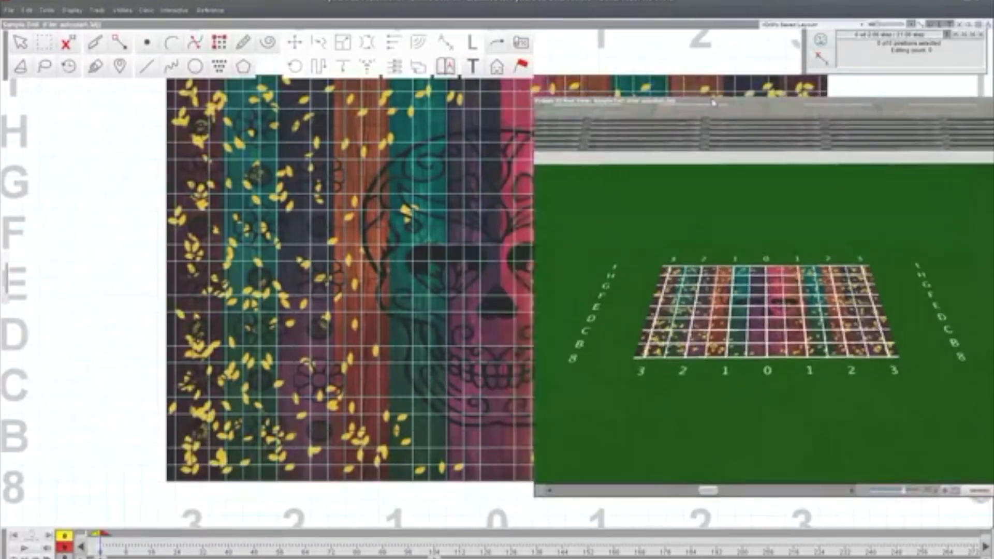
Step: Reopen the Grid Designer, remove the sugar skull floor cover and apply the plain indoor grid
{"action": "left_click", "coordinate": [122, 10]}
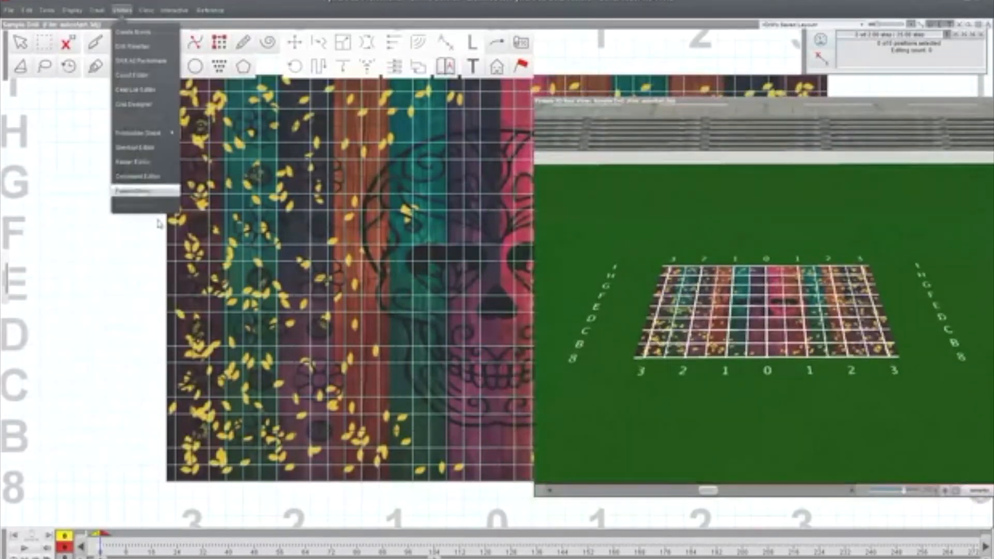
{"action": "left_click", "coordinate": [133, 104]}
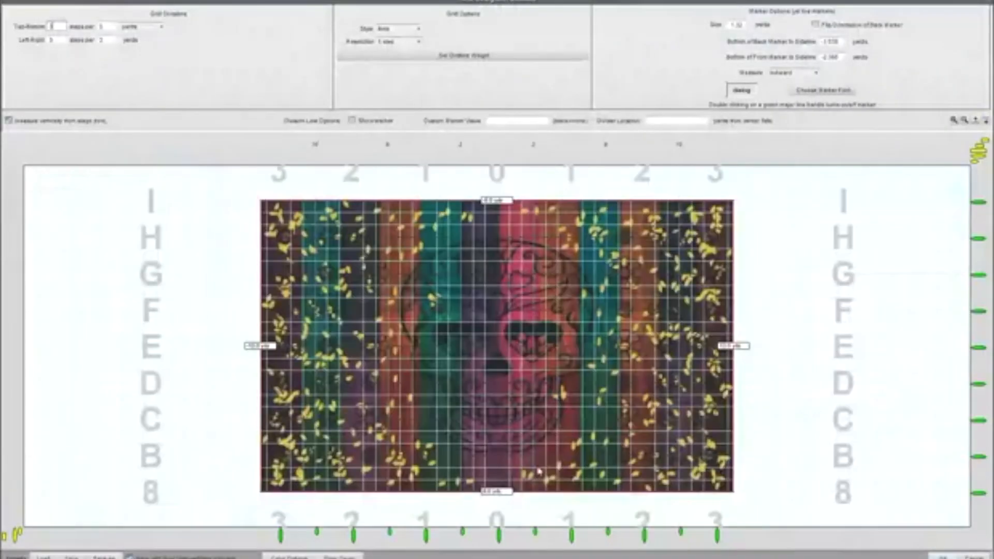
{"action": "left_click", "coordinate": [339, 557]}
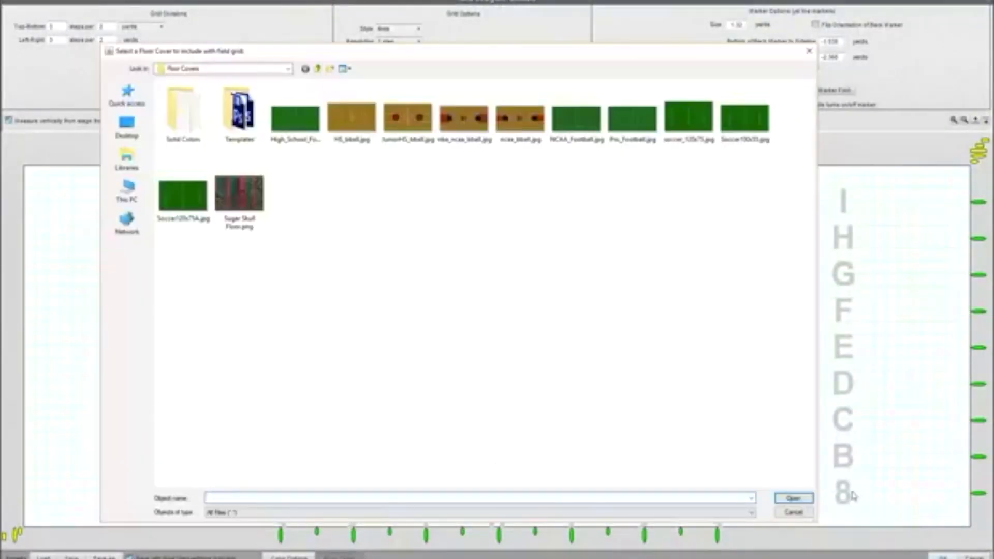
{"action": "left_click", "coordinate": [795, 512]}
{"action": "left_click", "coordinate": [477, 300]}
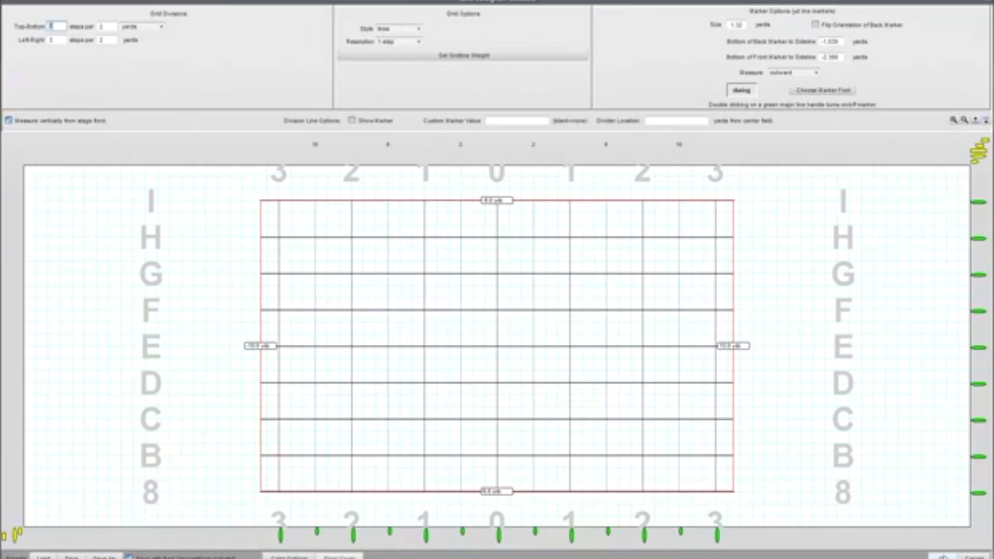
{"action": "left_click", "coordinate": [944, 557]}
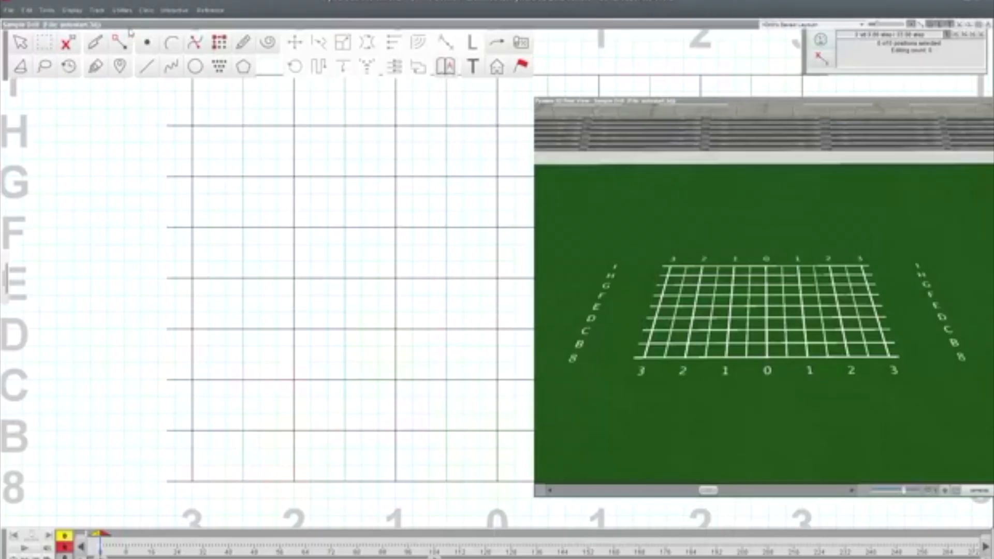
Step: Place two single performers, one between rows D and E just inside line 1 and one on line 1 at row C
{"action": "left_click", "coordinate": [149, 44]}
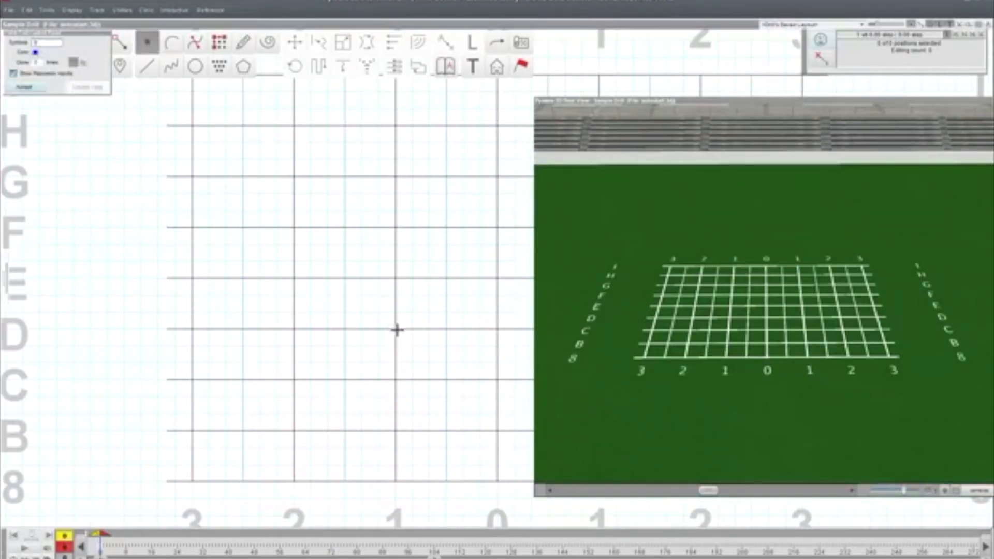
{"action": "left_click", "coordinate": [411, 312]}
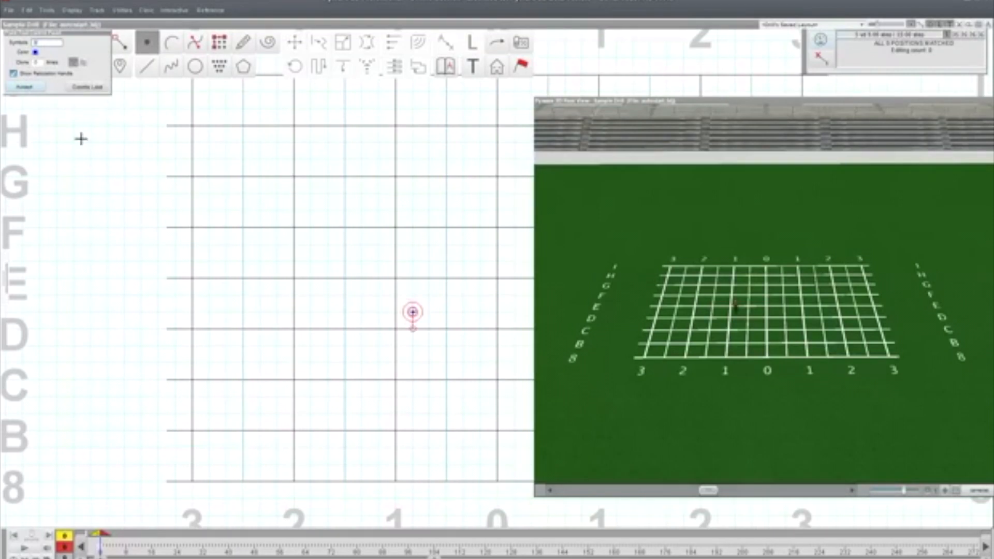
{"action": "left_click", "coordinate": [25, 88]}
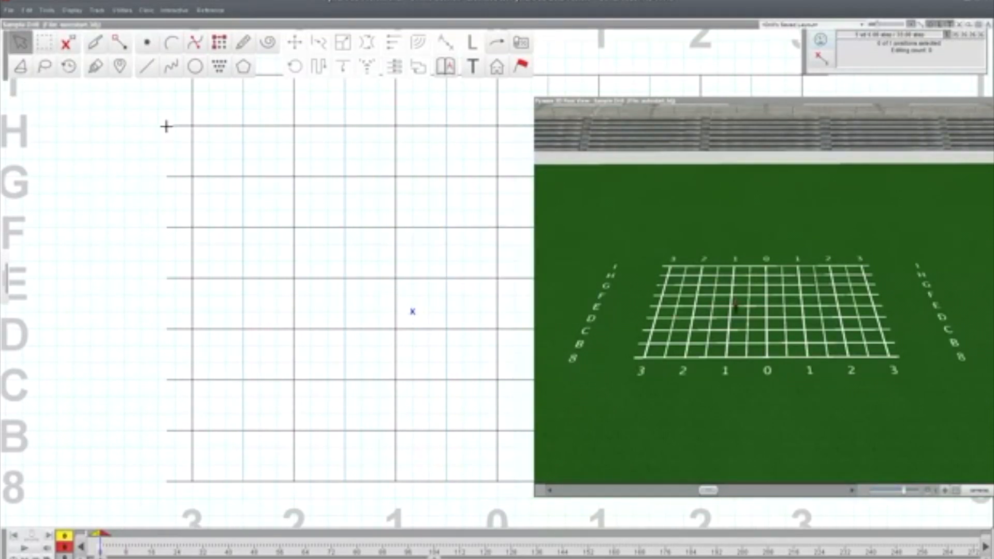
{"action": "left_click", "coordinate": [147, 45]}
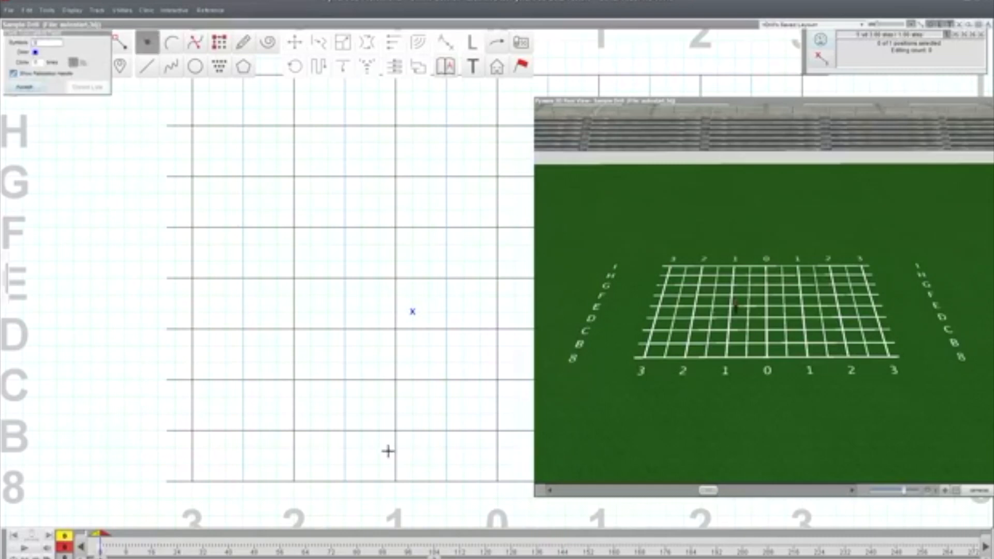
{"action": "left_click", "coordinate": [396, 380]}
{"action": "left_click", "coordinate": [24, 87]}
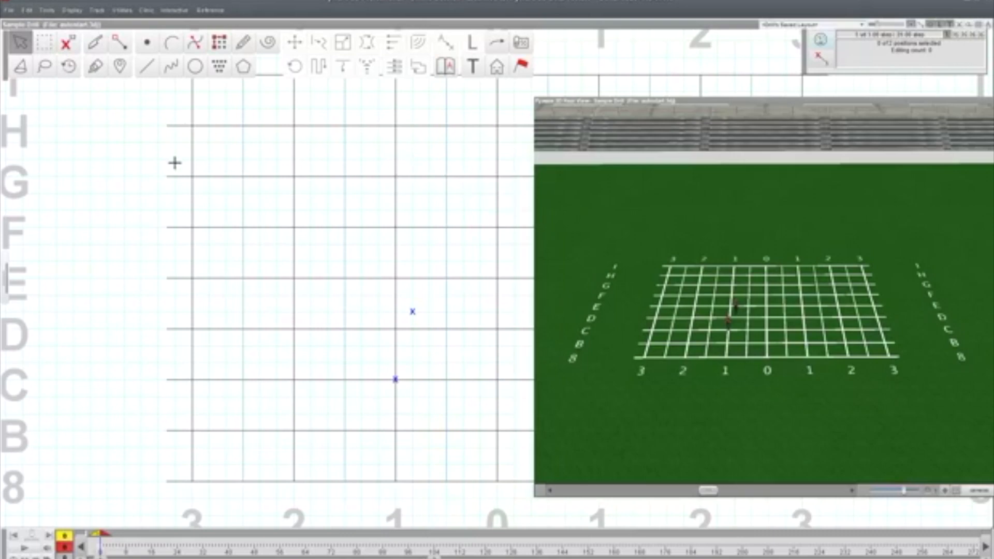
Step: Open the Grid Designer and load the layout 5ft x 5ft WGI Grid 50 x 70.grd
{"action": "left_click", "coordinate": [133, 13]}
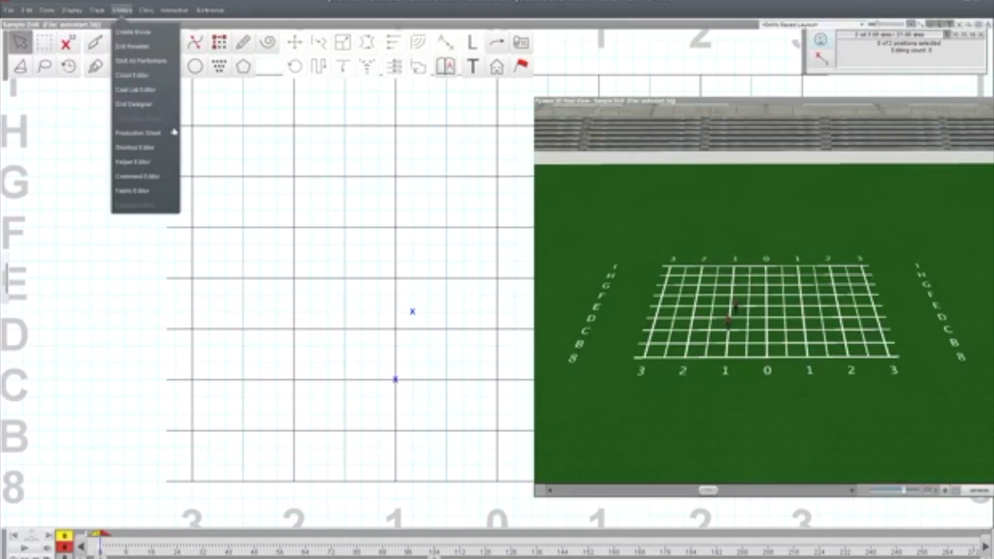
{"action": "left_click", "coordinate": [158, 107]}
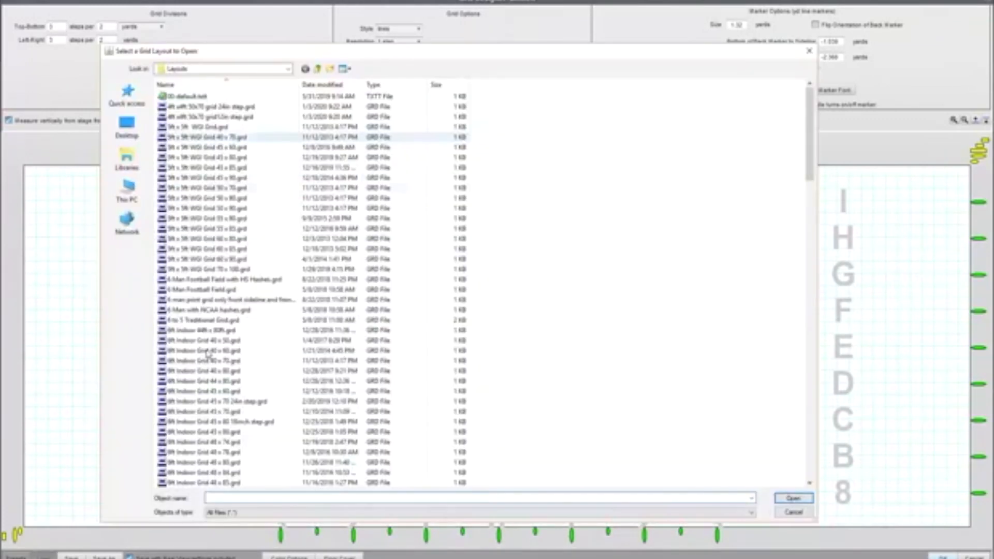
{"action": "left_click", "coordinate": [298, 186]}
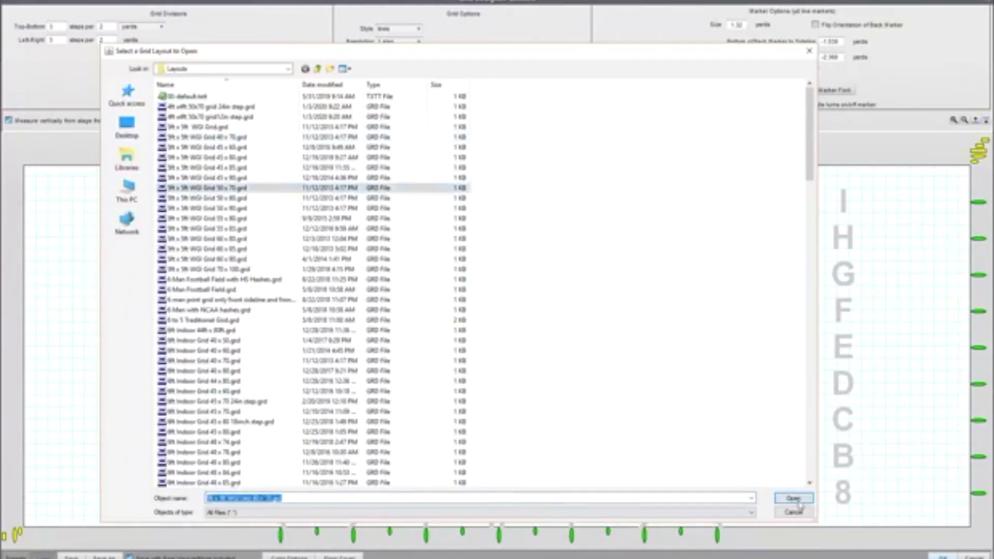
{"action": "left_click", "coordinate": [793, 498]}
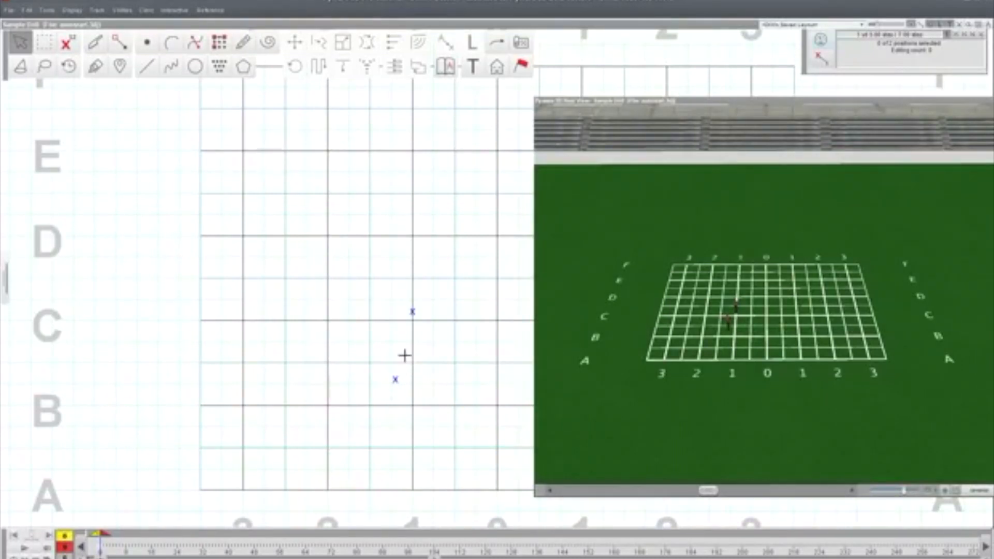
Step: Shift all performers together so the lower one lands on line 1 at row B, and accept the move
{"action": "left_click", "coordinate": [412, 311]}
{"action": "left_click", "coordinate": [121, 9]}
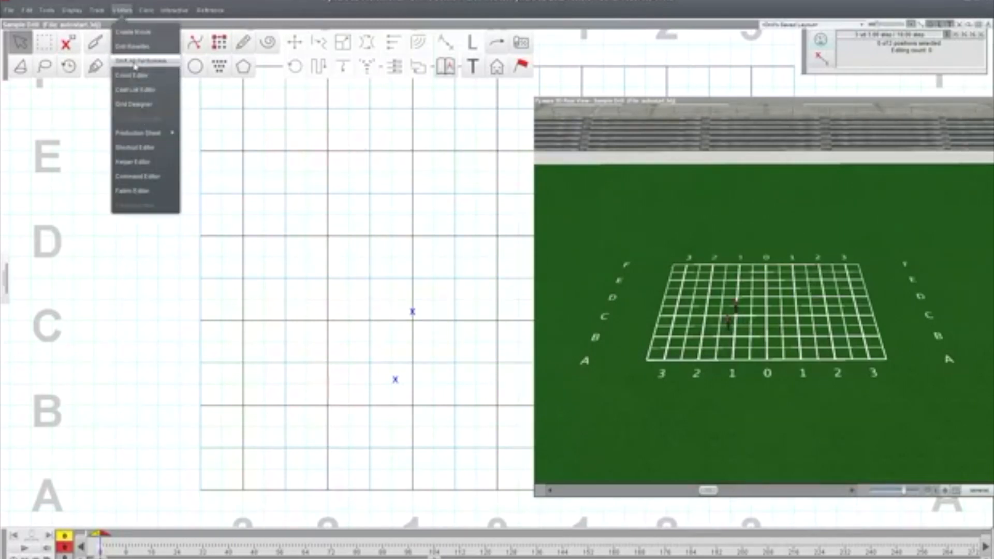
{"action": "left_click", "coordinate": [139, 61]}
{"action": "left_click", "coordinate": [496, 312]}
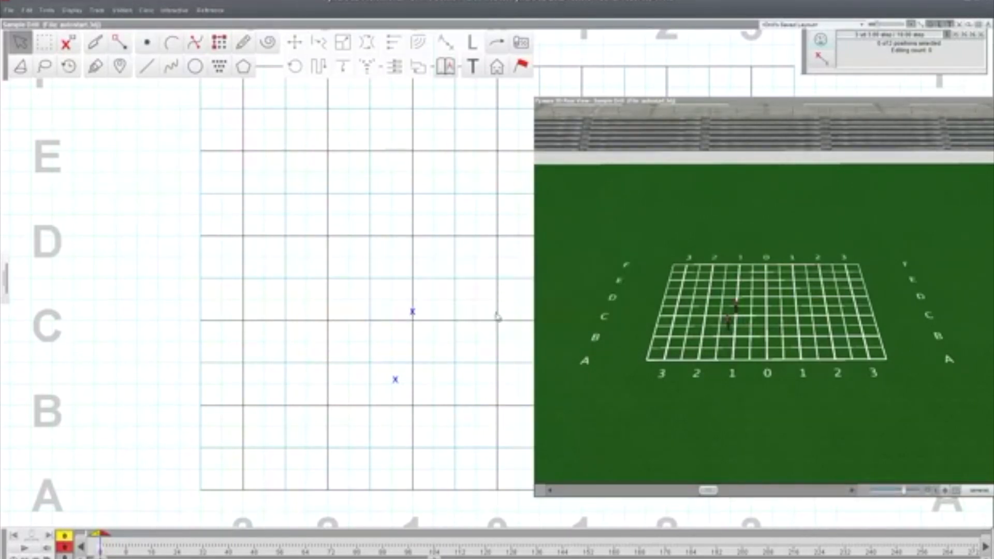
{"action": "left_click_drag", "start_coordinate": [395, 379], "coordinate": [413, 467]}
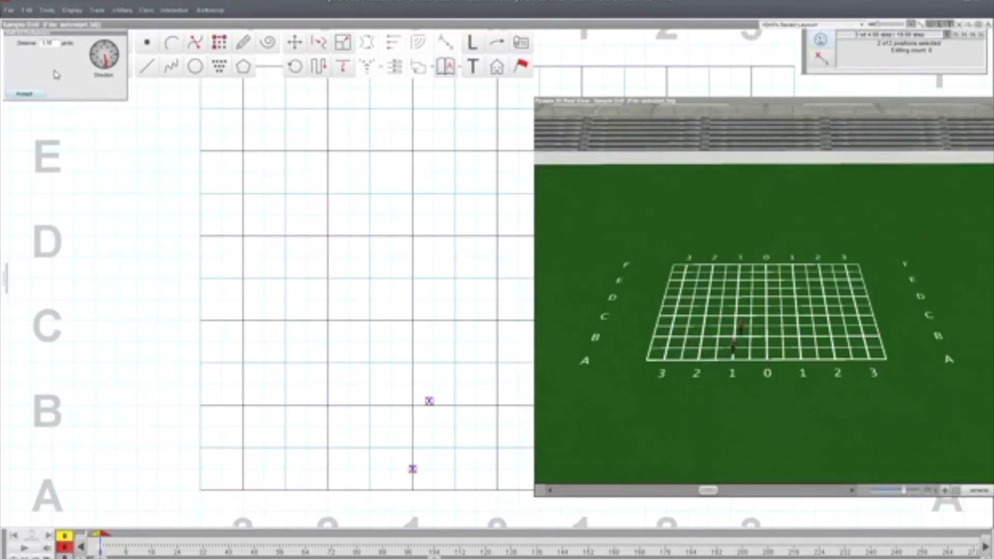
{"action": "left_click_drag", "start_coordinate": [412, 468], "coordinate": [412, 405]}
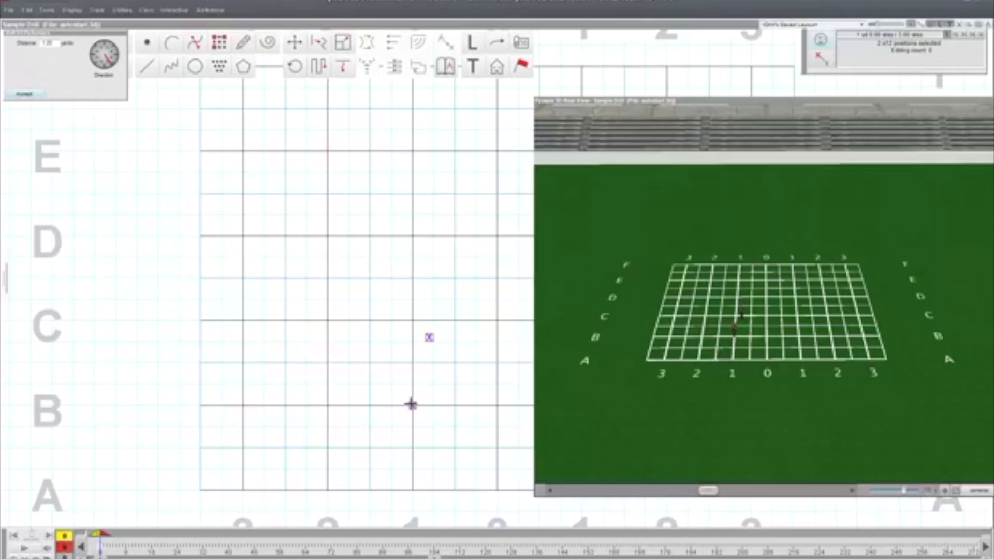
{"action": "left_click", "coordinate": [411, 403]}
{"action": "left_click", "coordinate": [37, 95]}
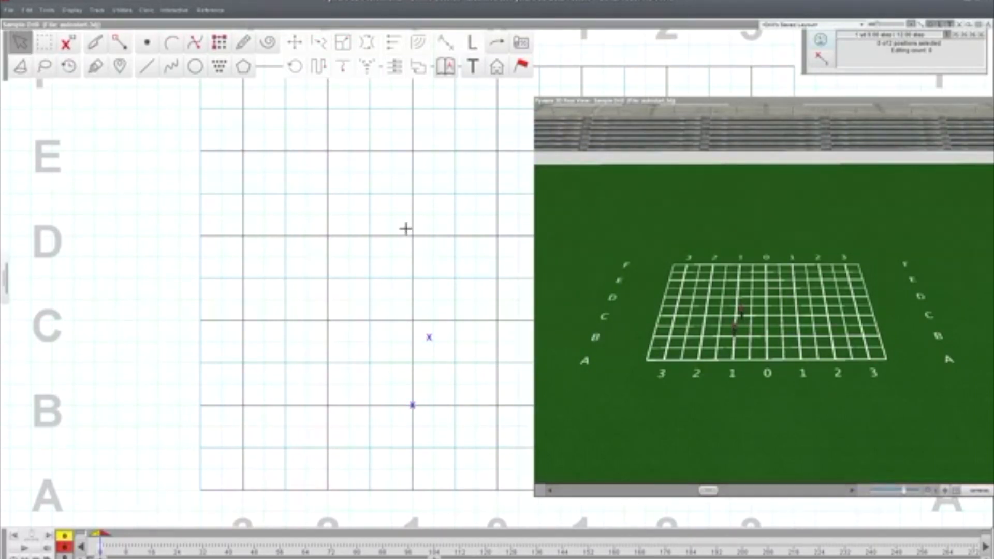
Step: Review the current indoor grid in the Grid Designer and exit without changes
{"action": "left_click", "coordinate": [123, 10]}
{"action": "left_click", "coordinate": [134, 105]}
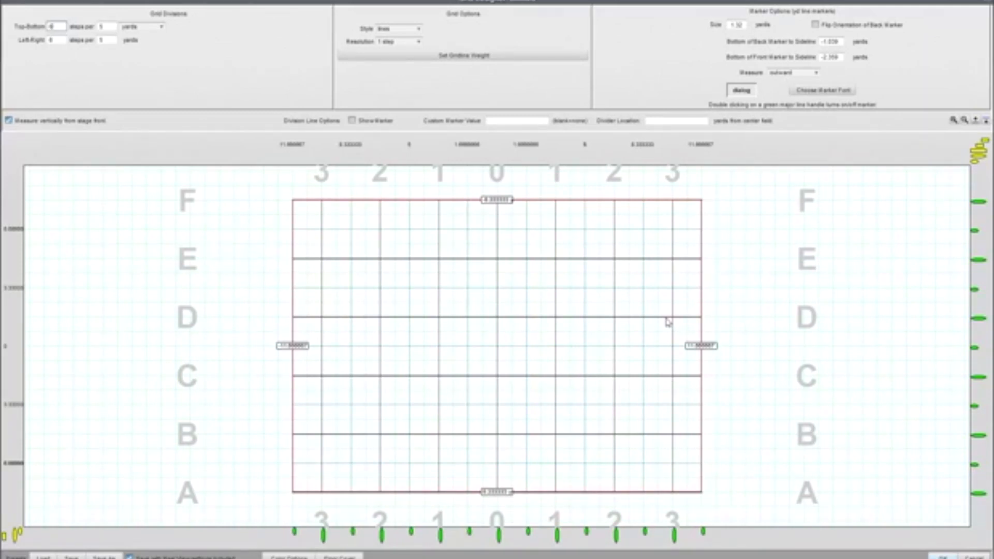
{"action": "left_click", "coordinate": [973, 557]}
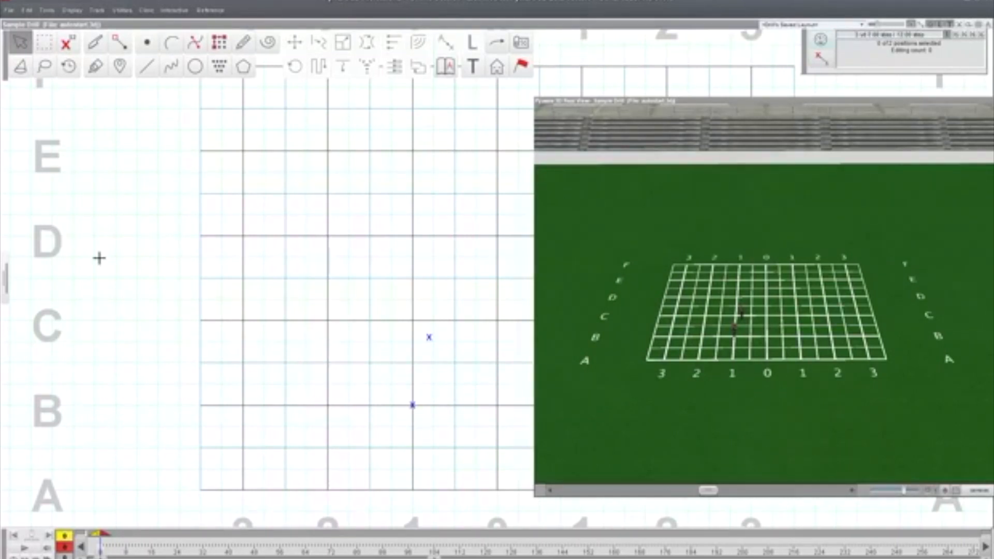
Step: In the Sketch Library Manager, start a new sketch library file named Cover Down Blocks
{"action": "left_click", "coordinate": [9, 10]}
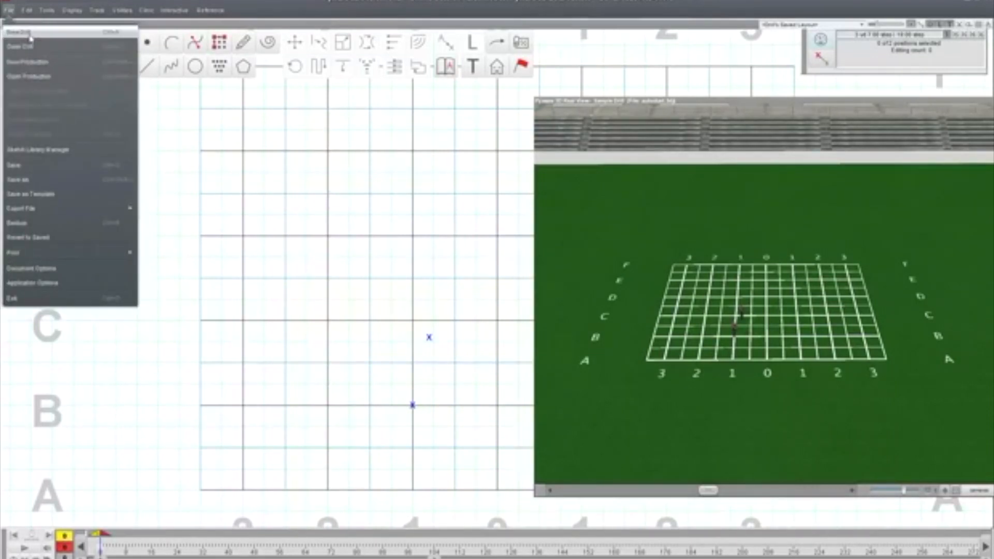
{"action": "left_click", "coordinate": [46, 150]}
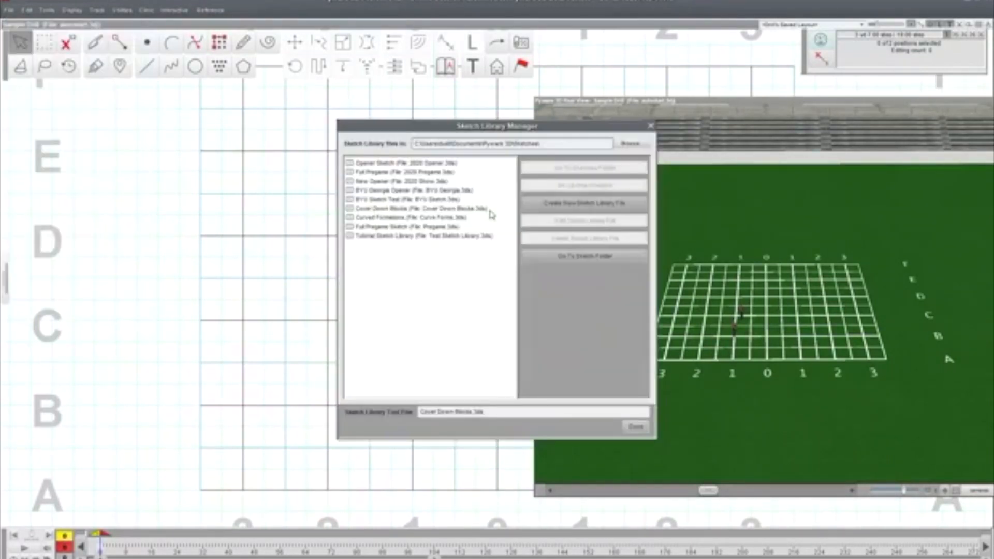
{"action": "left_click", "coordinate": [593, 207]}
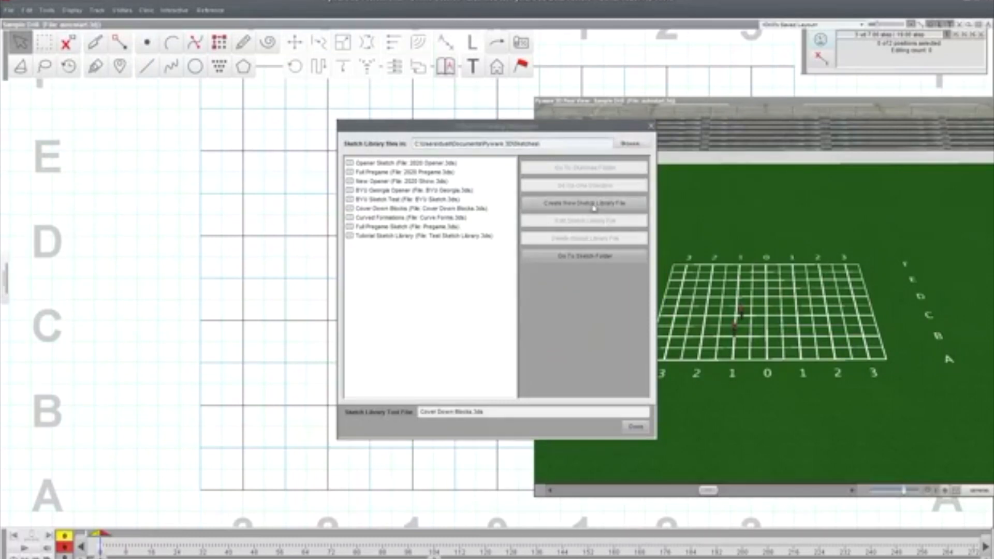
{"action": "type", "text": "C"}
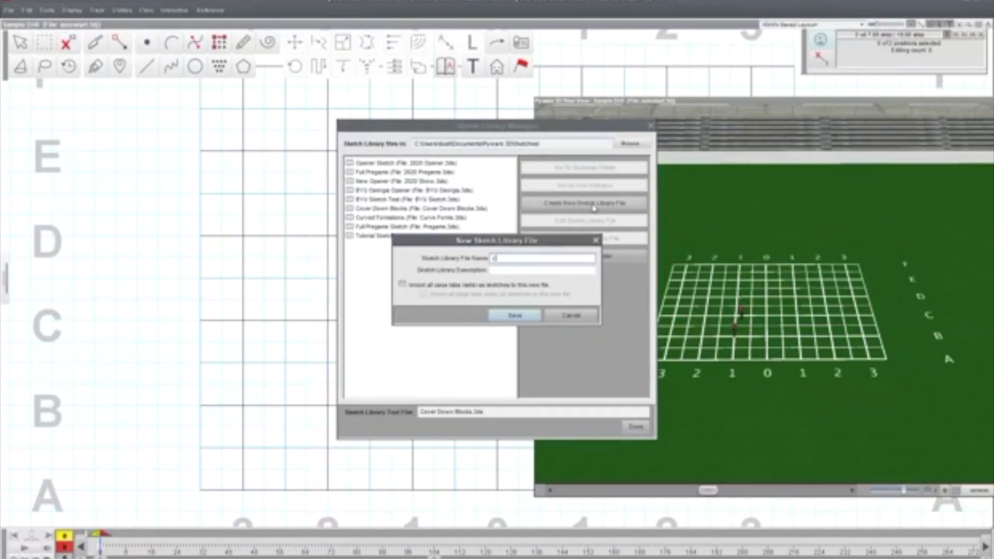
{"action": "type", "text": "over Down Blocks"}
{"action": "key", "text": "Tab"}
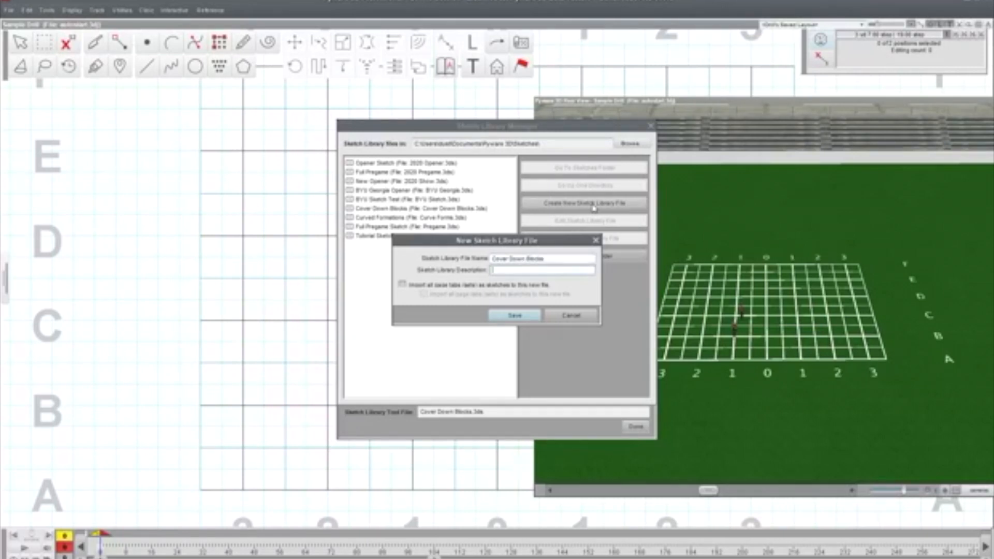
Step: Give the new library the description Cover Down Block Horizontal and Vertical Groupings and save it
{"action": "type", "text": "Cover"}
{"action": "type", "text": " Down"}
{"action": "type", "text": " Bloc"}
{"action": "type", "text": "k Hold"}
{"action": "type", "text": "ontal and Ve"}
{"action": "type", "text": "rt"}
{"action": "type", "text": "i"}
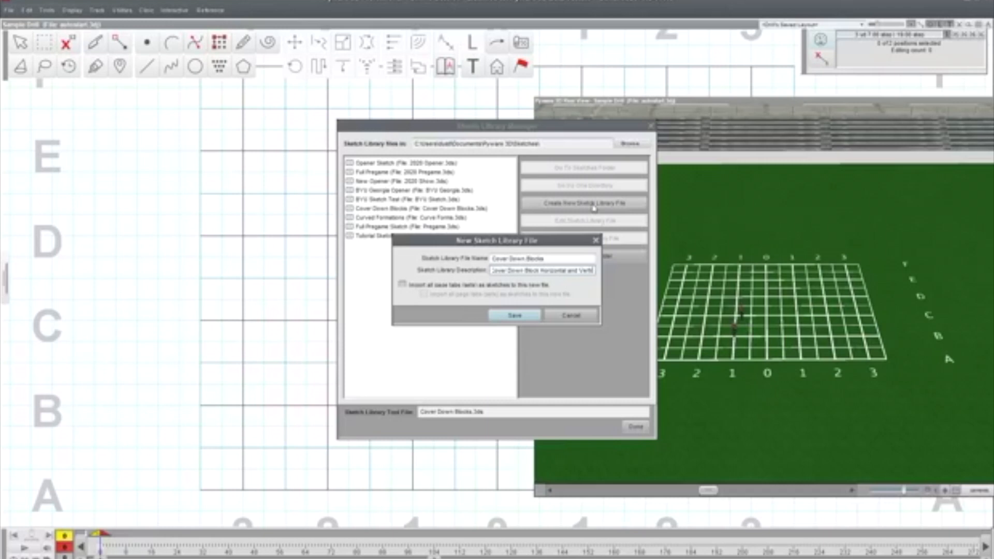
{"action": "type", "text": "cal Groupings"}
{"action": "left_click", "coordinate": [515, 315]}
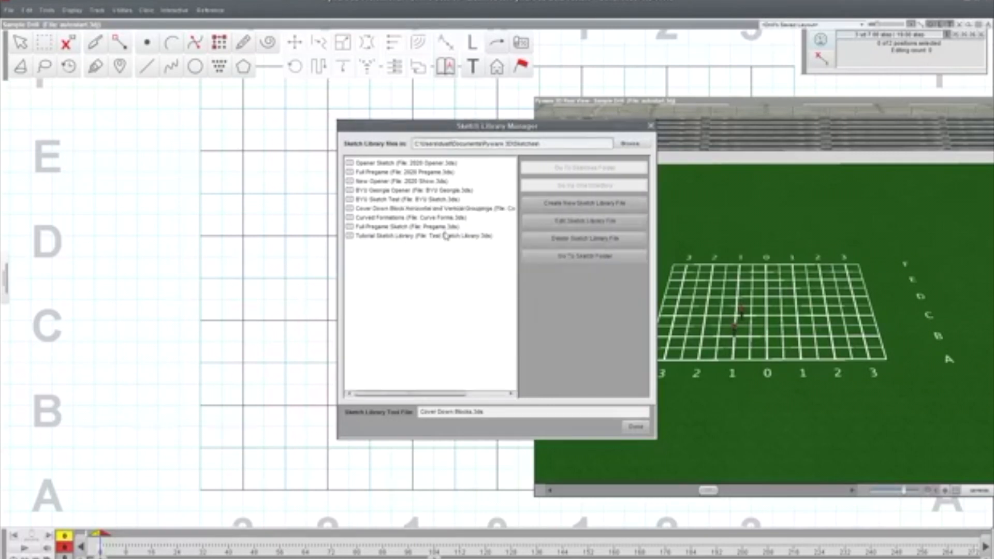
Step: Open the Cover Down Block Horizontal and Vertical Groupings library for editing without saving the drill's changes
{"action": "left_click", "coordinate": [456, 209]}
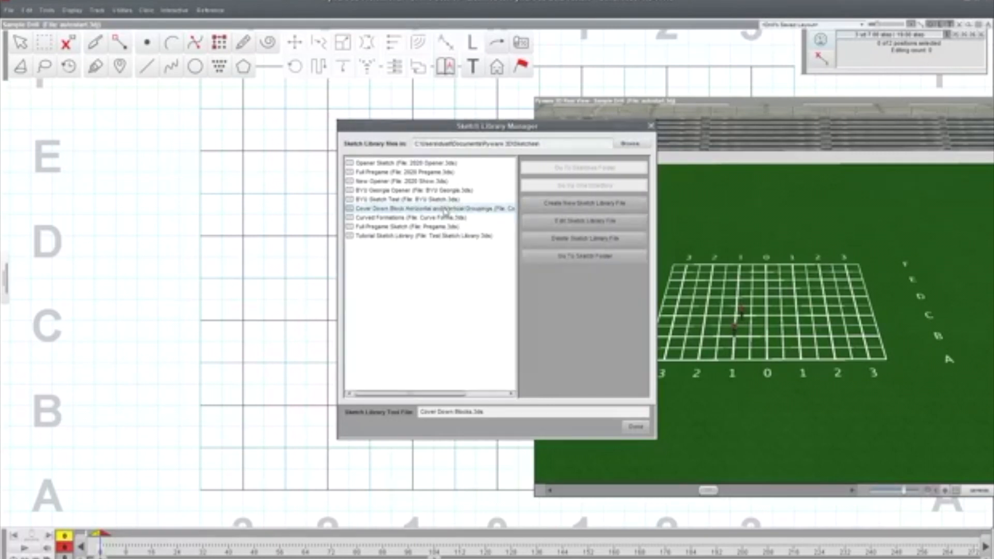
{"action": "left_click", "coordinate": [580, 222]}
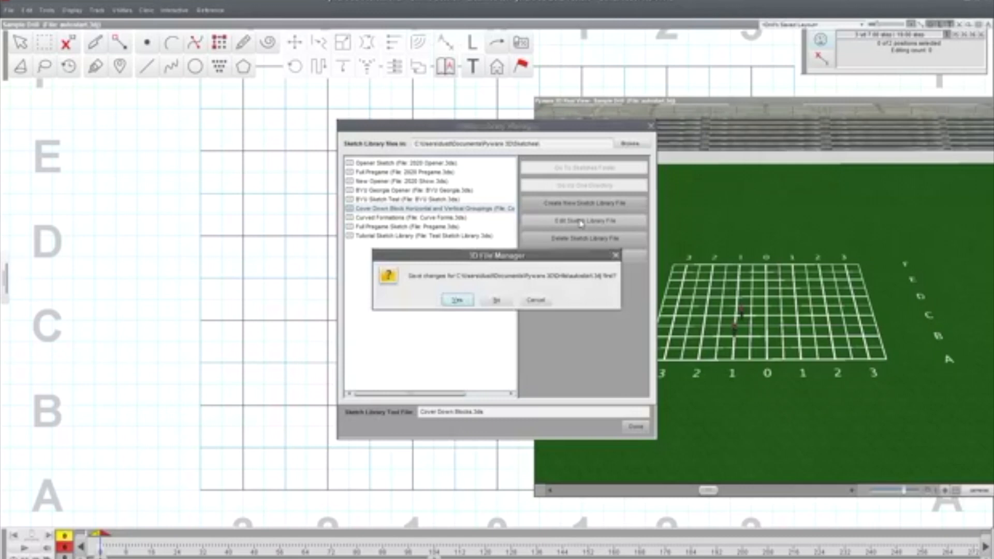
{"action": "left_click", "coordinate": [495, 300]}
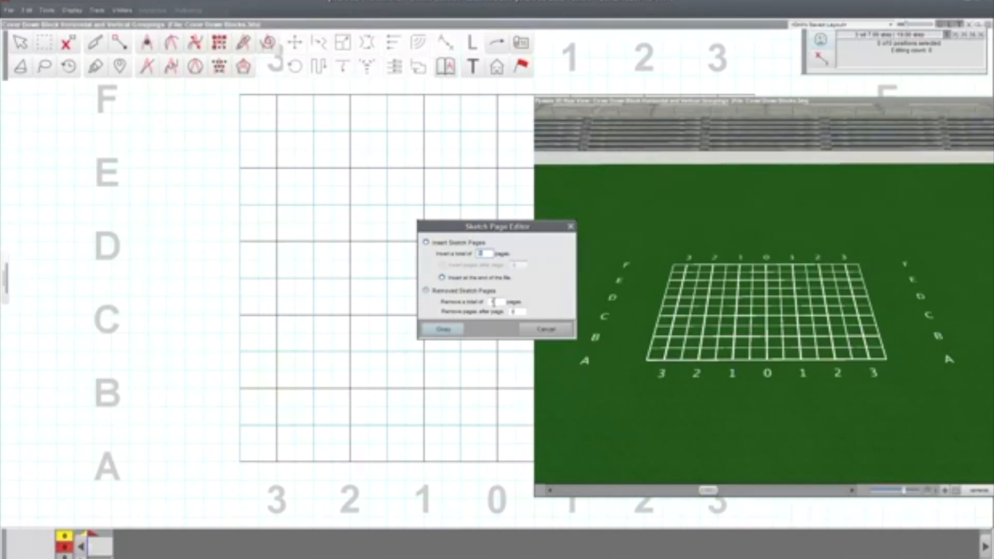
Step: Insert sketch pages at the end of the file up to page 17 and return to the first page
{"action": "mouse_move", "coordinate": [486, 232]}
{"action": "left_mouse_down"}
{"action": "mouse_move", "coordinate": [449, 222]}
{"action": "mouse_move", "coordinate": [434, 201]}
{"action": "left_mouse_up"}
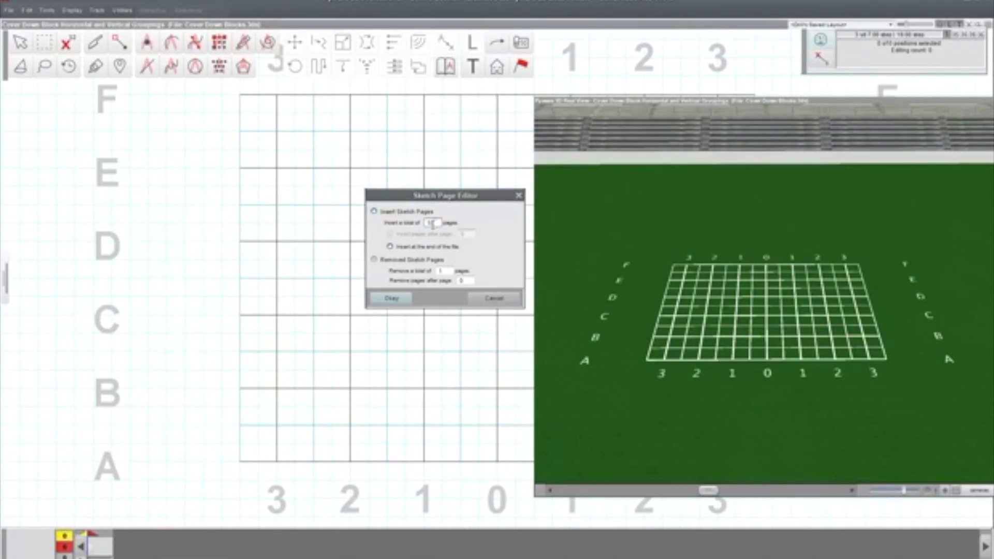
{"action": "left_click", "coordinate": [401, 299]}
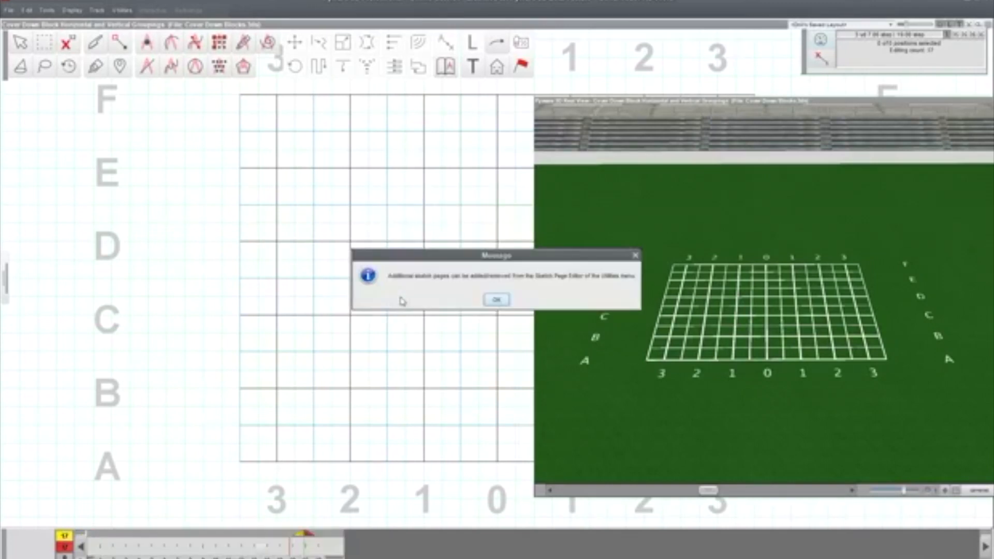
{"action": "left_click", "coordinate": [496, 300]}
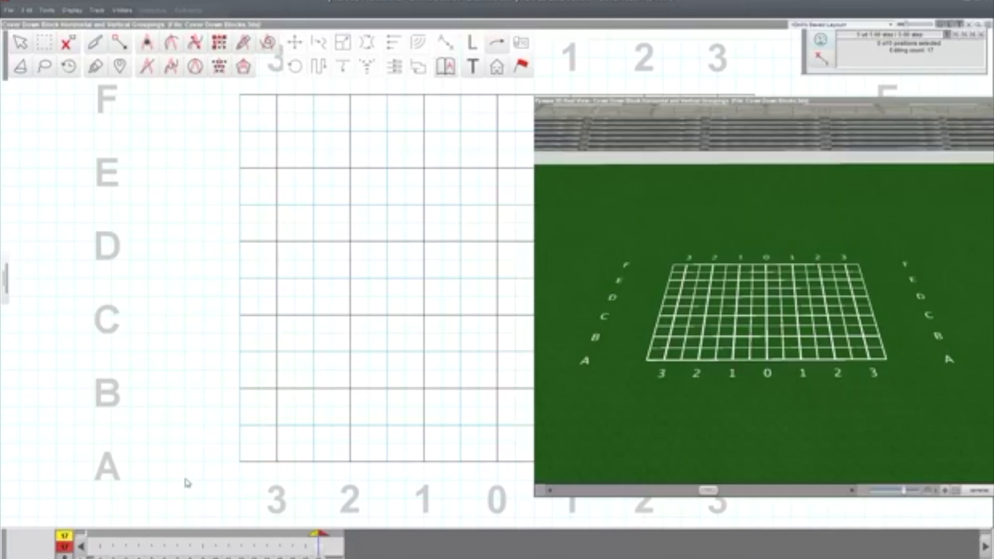
{"action": "key", "text": "Home"}
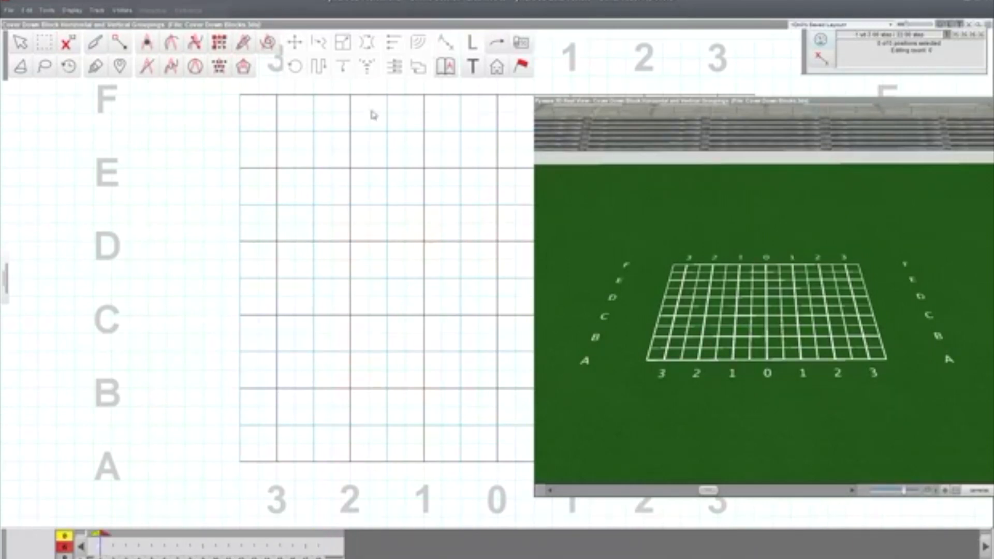
Step: Move the 3D view window aside to uncover more of the grid and open the Grid Designer
{"action": "left_click", "coordinate": [219, 42]}
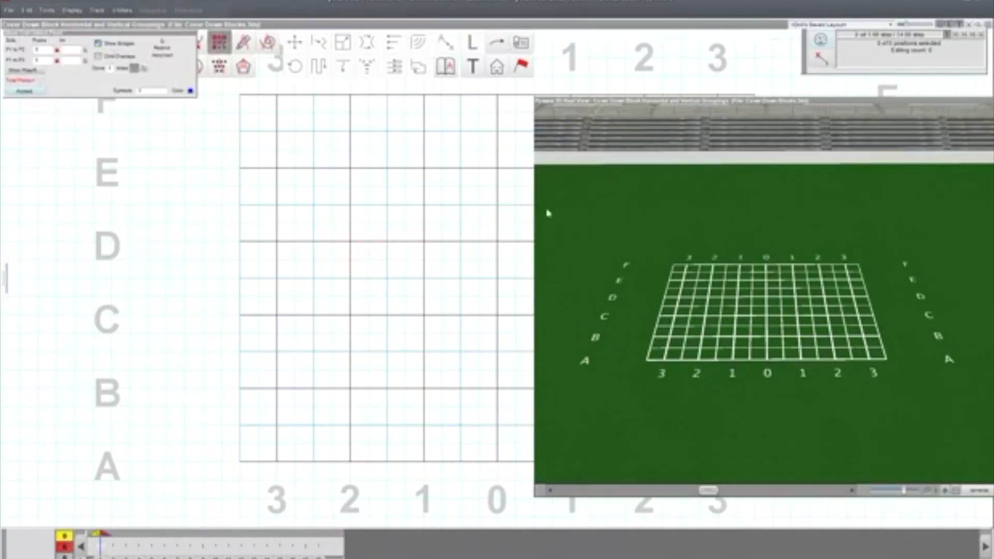
{"action": "left_click_drag", "start_coordinate": [646, 103], "coordinate": [768, 105]}
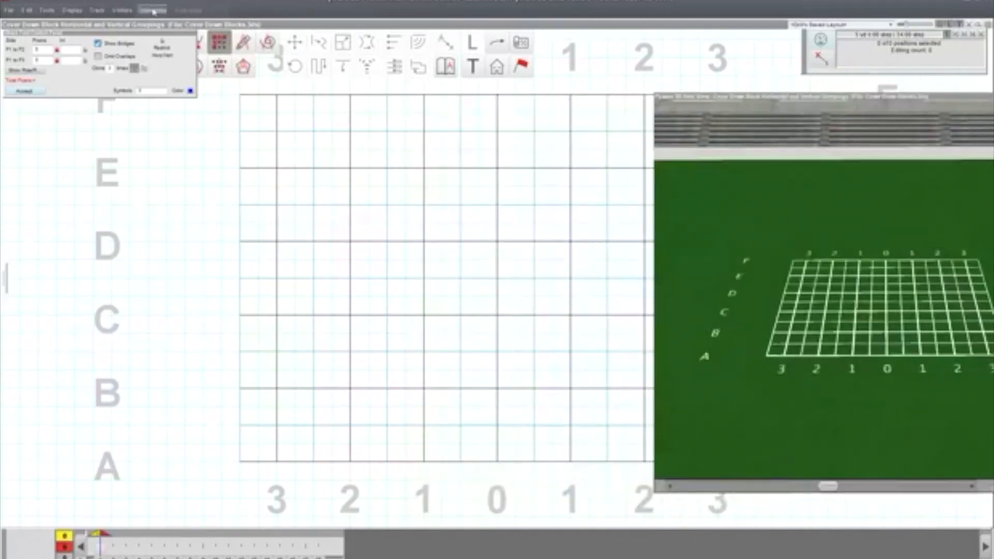
{"action": "left_click", "coordinate": [116, 13]}
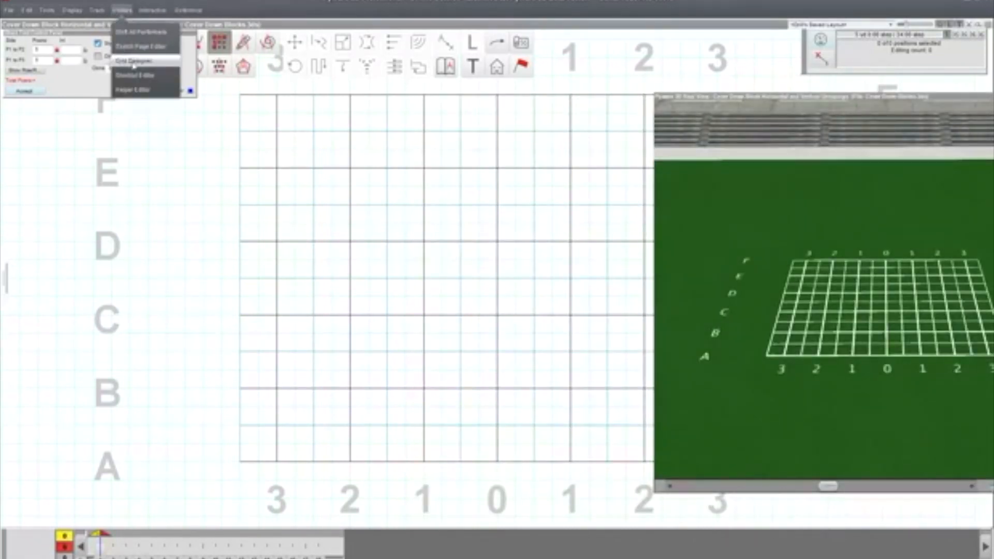
{"action": "left_click", "coordinate": [134, 62]}
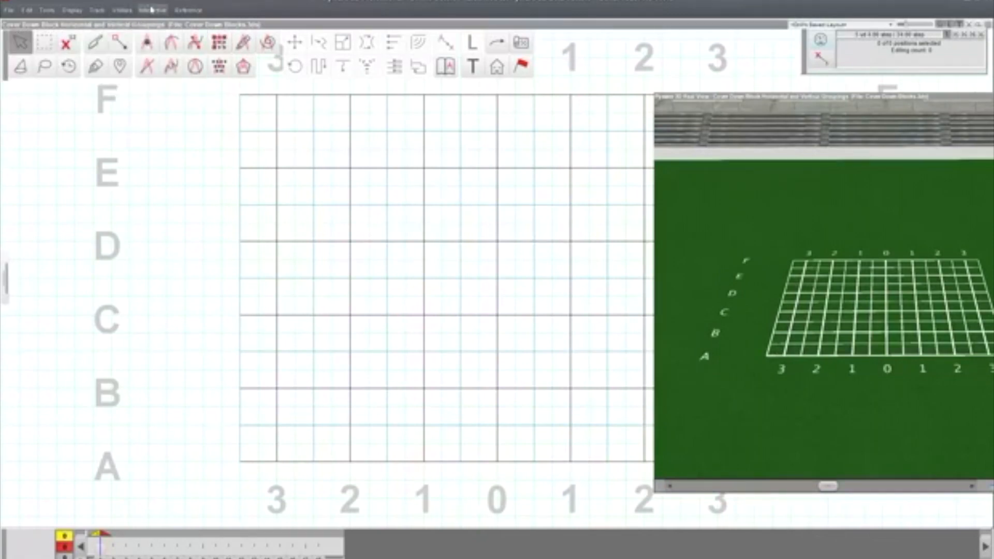
{"action": "left_click", "coordinate": [122, 11]}
{"action": "left_click", "coordinate": [136, 61]}
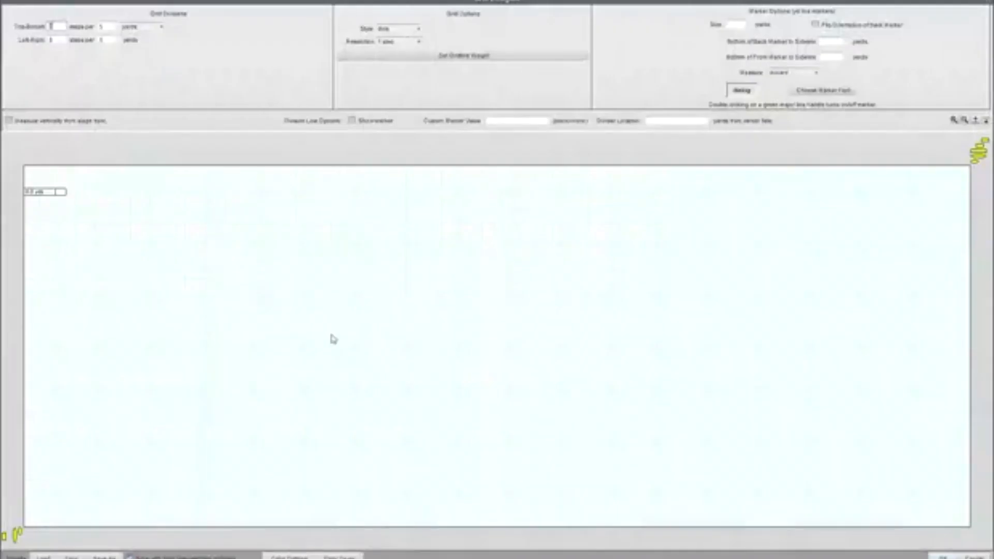
Step: Load the grid layout default.grd and apply it to the sketch library file
{"action": "left_click", "coordinate": [56, 555]}
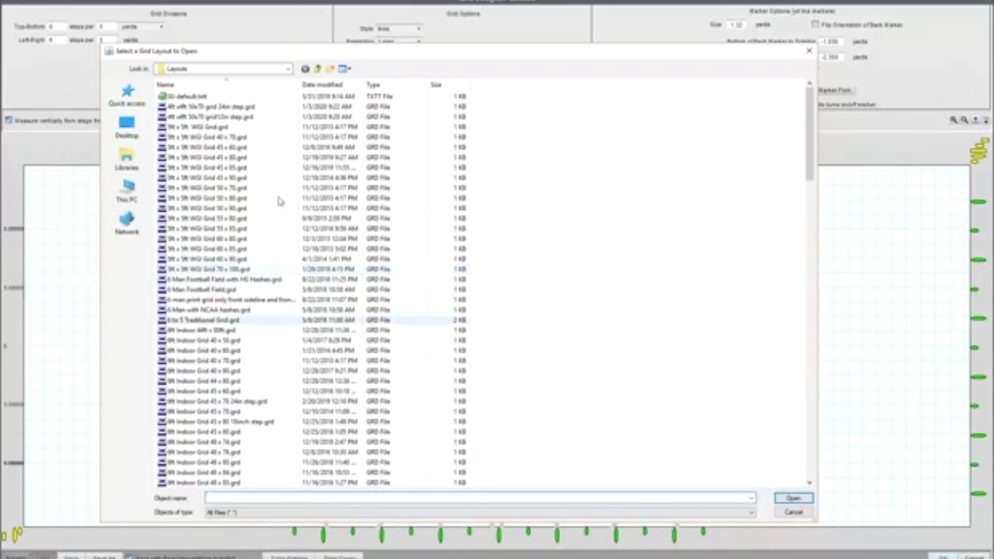
{"action": "scroll", "coordinate": [280, 200], "scroll_direction": "down", "scroll_amount": 15}
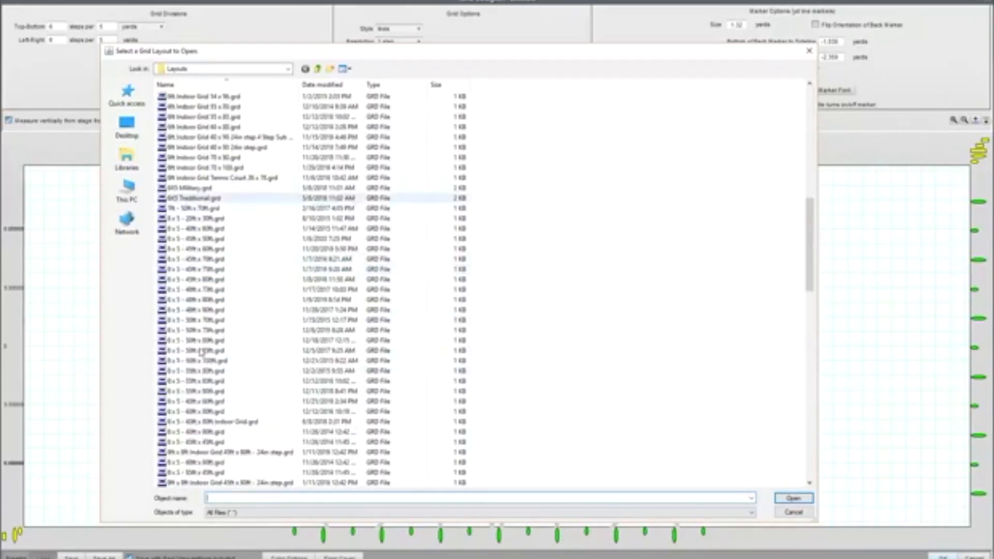
{"action": "scroll", "coordinate": [201, 352], "scroll_direction": "down", "scroll_amount": 6}
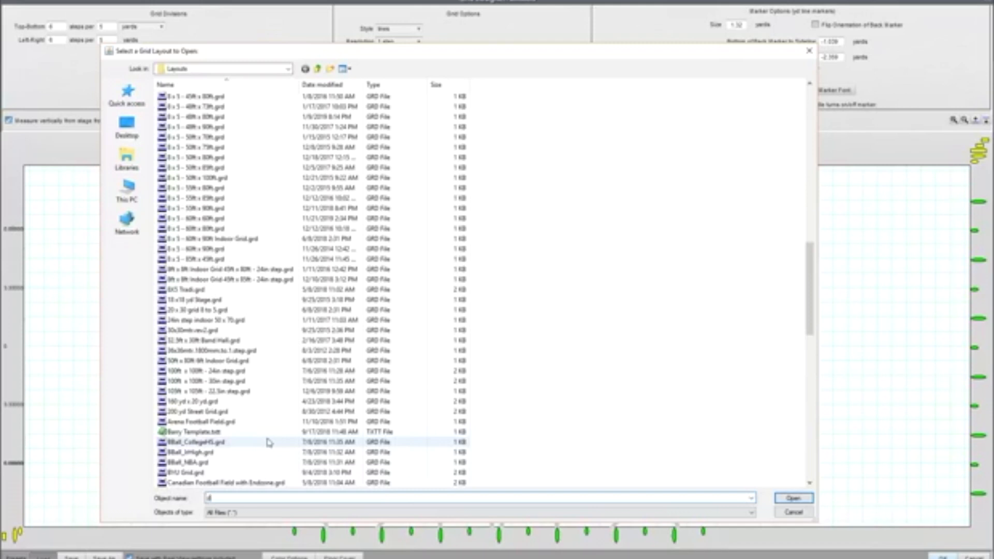
{"action": "type", "text": "ef"}
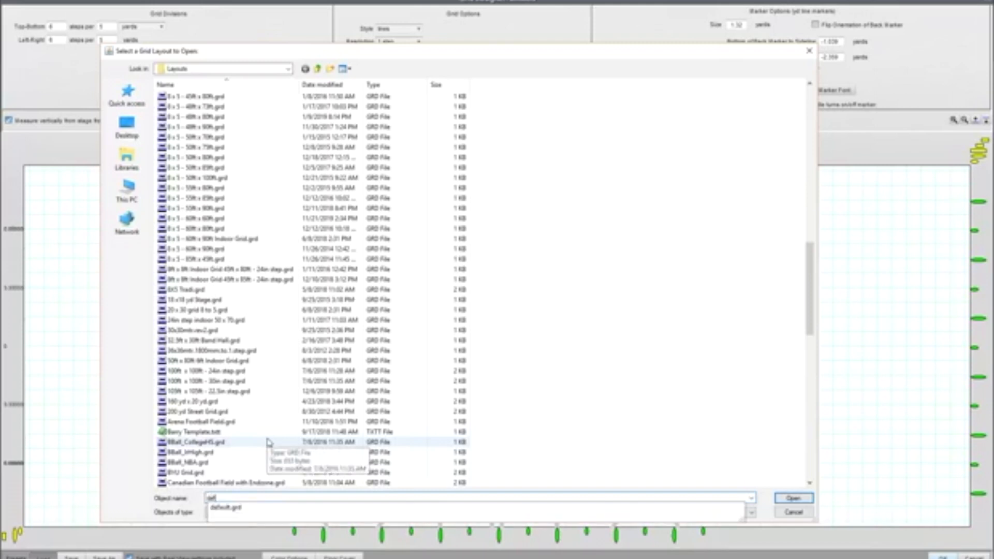
{"action": "left_click", "coordinate": [248, 508]}
{"action": "key", "text": "Return"}
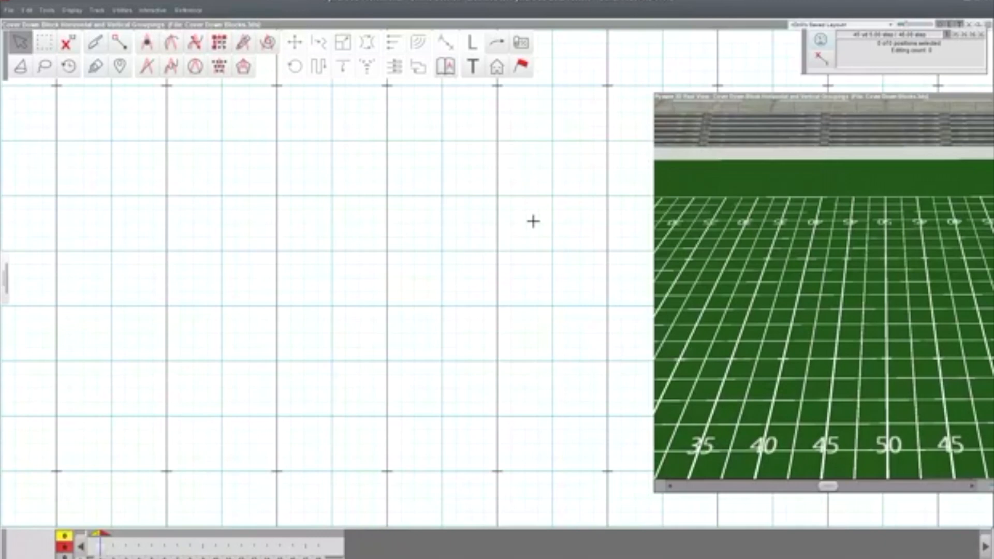
Step: Hide the drawing tools and position readout and frame the whole football field in the drawing window
{"action": "scroll", "coordinate": [533, 222], "scroll_direction": "down", "scroll_amount": 5}
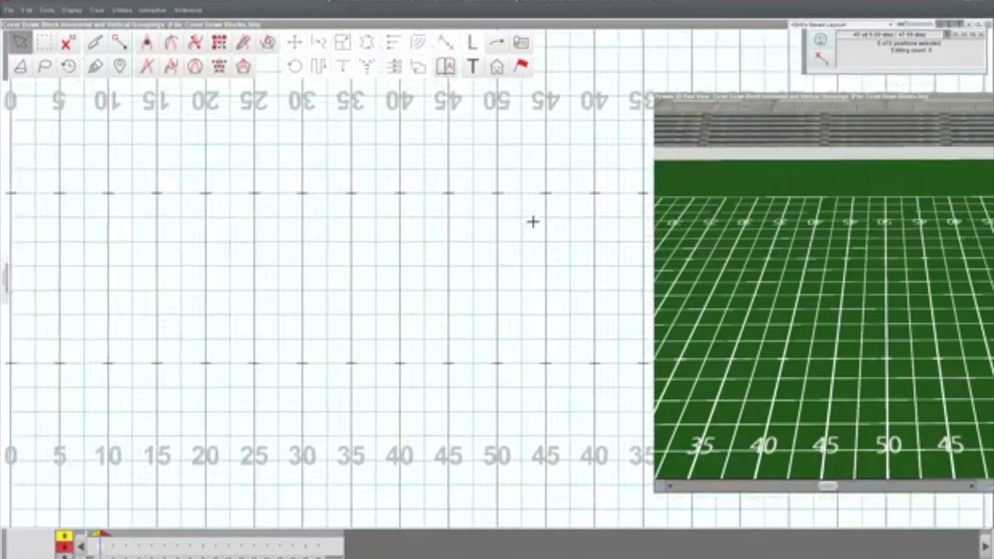
{"action": "scroll", "coordinate": [533, 222], "scroll_direction": "down", "scroll_amount": 2}
{"action": "scroll", "coordinate": [533, 221], "scroll_direction": "up", "scroll_amount": 1}
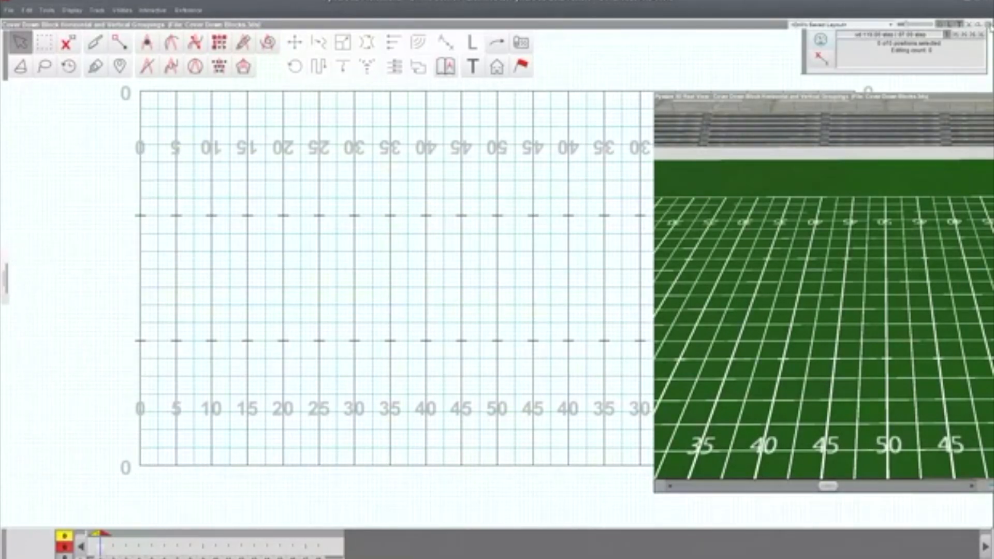
{"action": "left_click", "coordinate": [989, 25]}
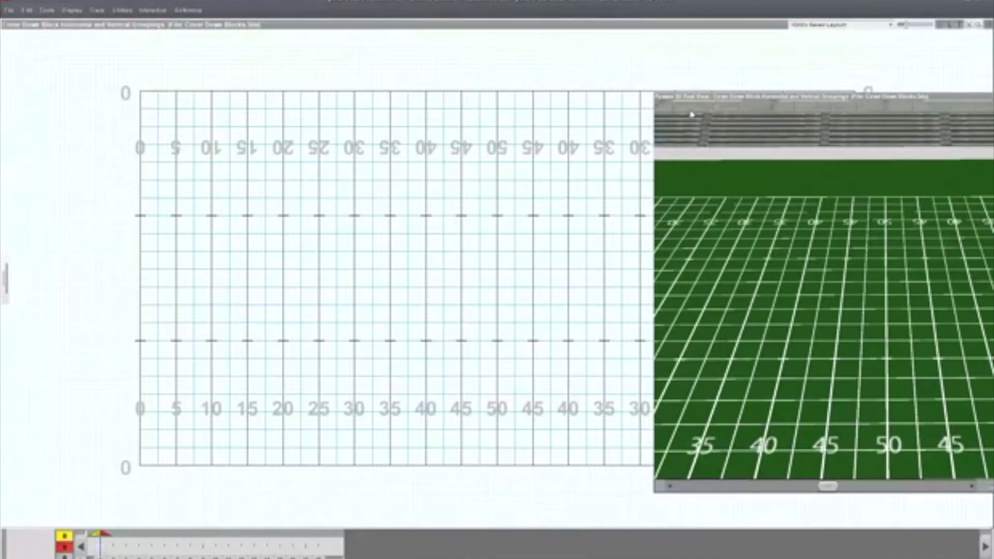
{"action": "scroll", "coordinate": [483, 254], "scroll_direction": "up", "scroll_amount": 5}
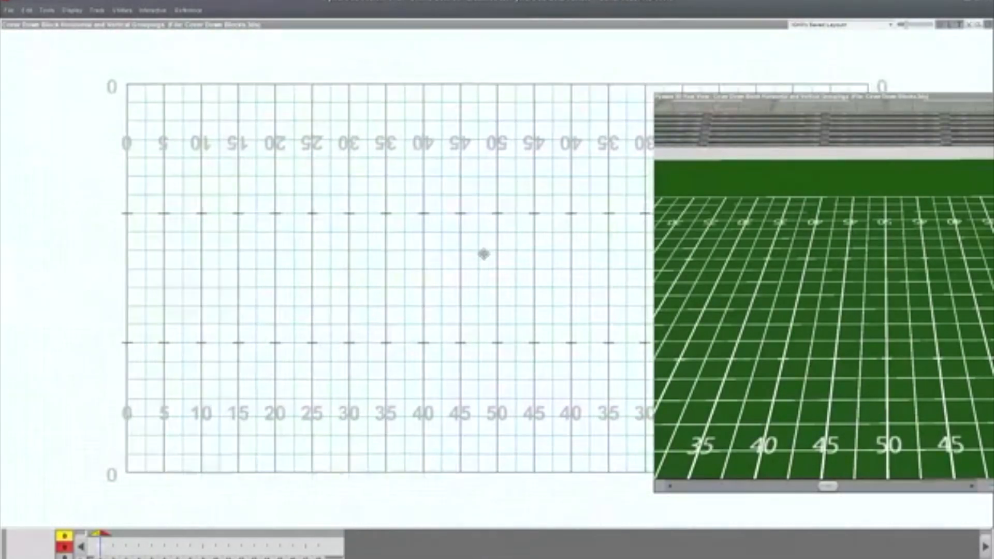
Step: Enlarge the football field in the drawing window and restore the drawing tools and position readout
{"action": "scroll", "coordinate": [484, 253], "scroll_direction": "down", "scroll_amount": 5}
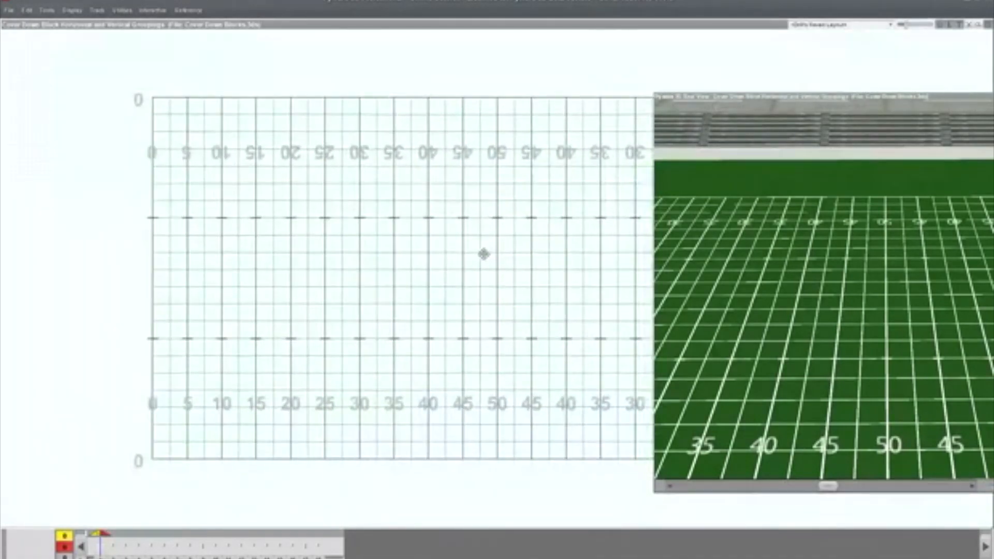
{"action": "scroll", "coordinate": [484, 254], "scroll_direction": "up", "scroll_amount": 5}
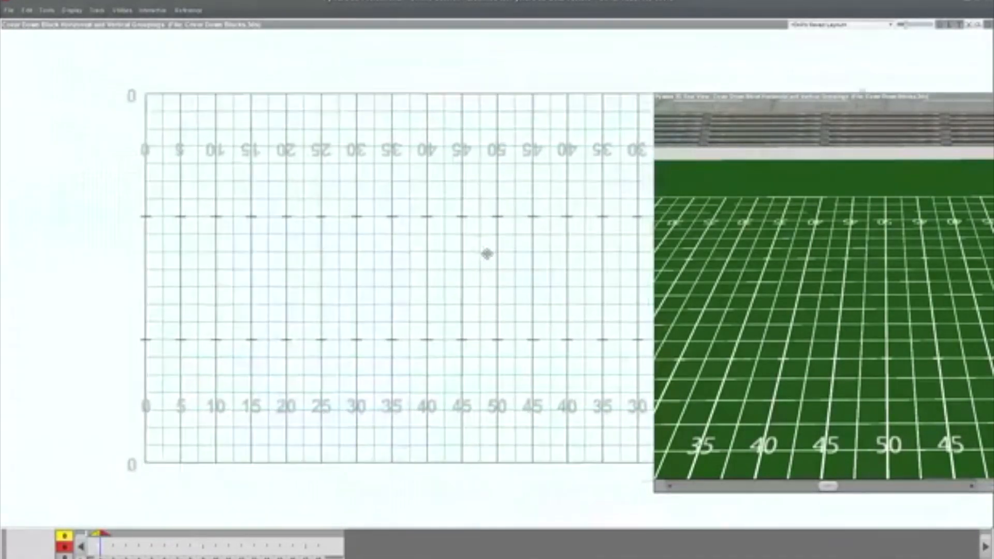
{"action": "scroll", "coordinate": [488, 255], "scroll_direction": "down", "scroll_amount": 4}
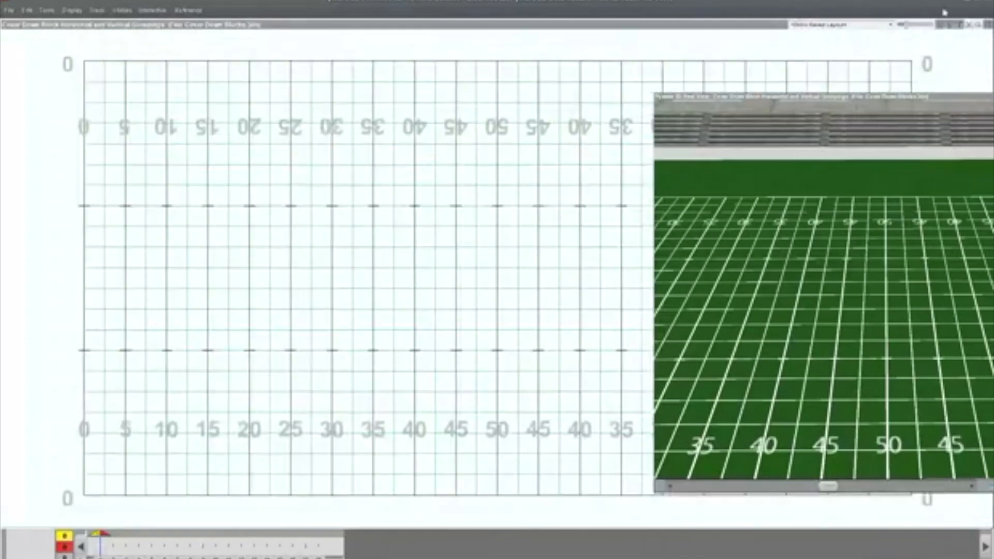
{"action": "left_click", "coordinate": [986, 26]}
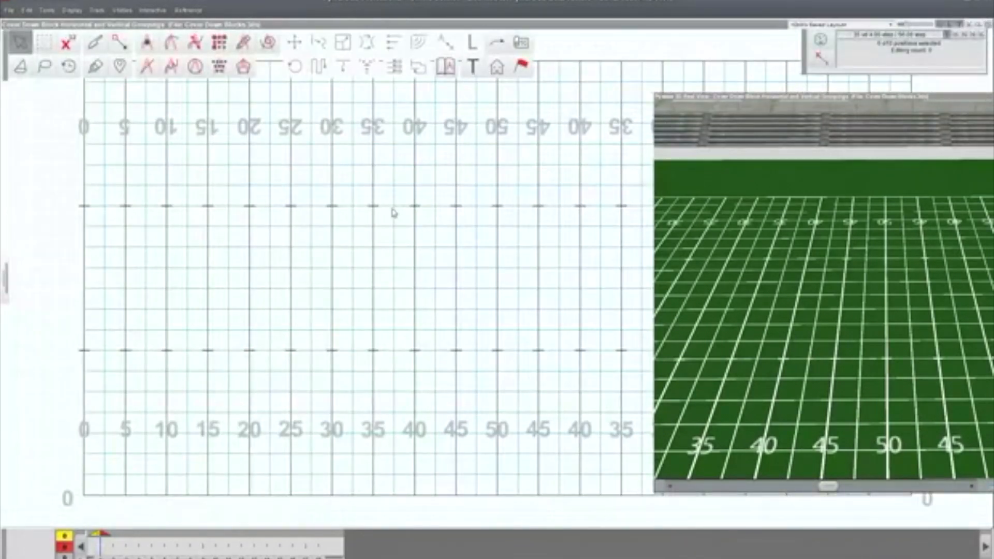
Step: Draw a 2 by 2 block with horizontal rows at 4-step intervals near midfield, its right column on the 50-yard line
{"action": "left_click", "coordinate": [219, 44]}
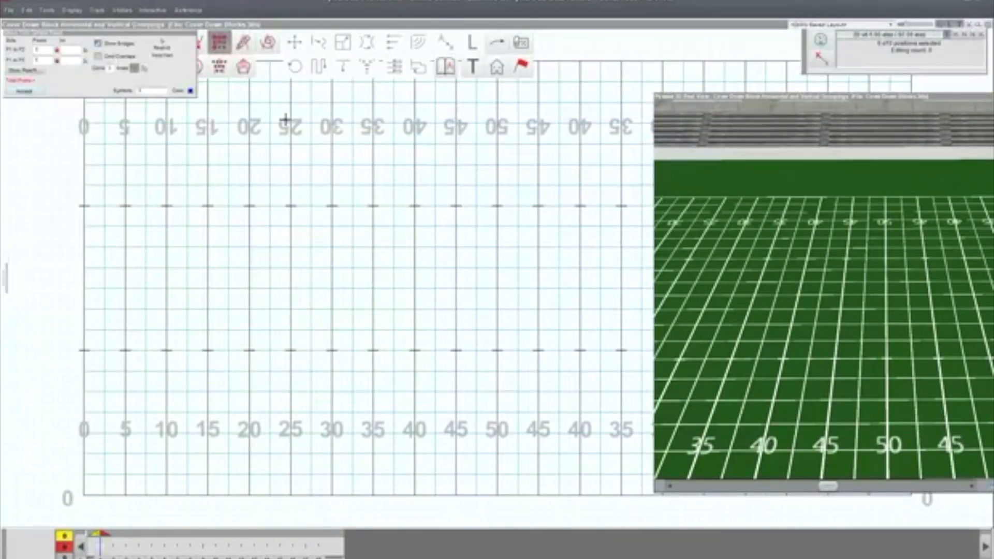
{"action": "double_click", "coordinate": [44, 53]}
{"action": "type", "text": "2"}
{"action": "double_click", "coordinate": [45, 62]}
{"action": "type", "text": "2"}
{"action": "left_click_drag", "start_coordinate": [476, 268], "coordinate": [497, 268]}
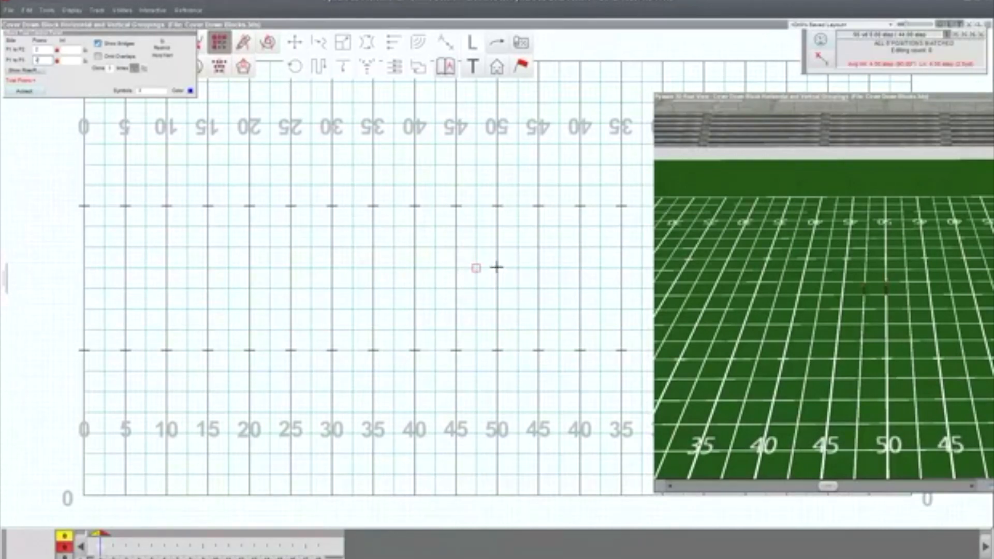
{"action": "left_click", "coordinate": [478, 288]}
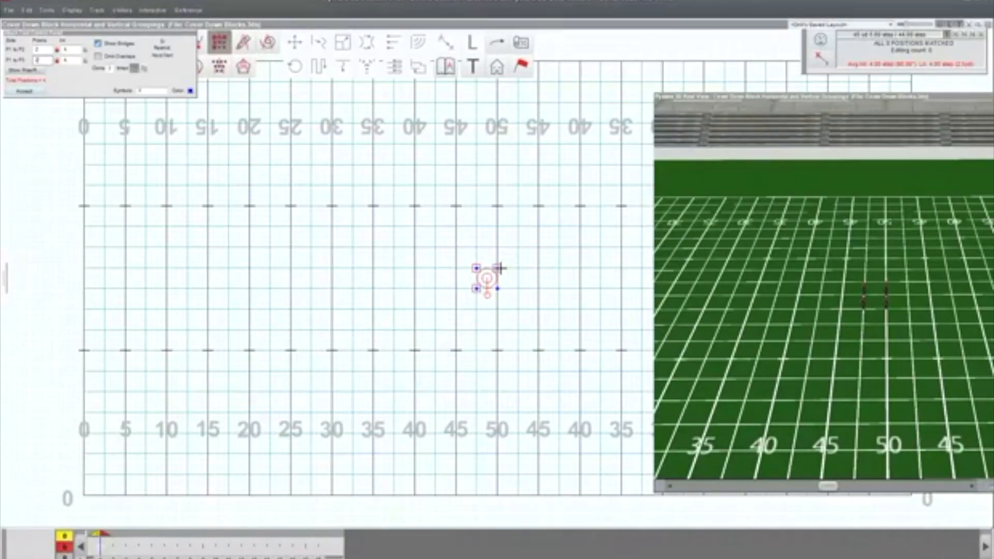
{"action": "mouse_move", "coordinate": [496, 268]}
{"action": "left_mouse_down"}
{"action": "mouse_move", "coordinate": [564, 263]}
{"action": "mouse_move", "coordinate": [497, 267]}
{"action": "left_mouse_up"}
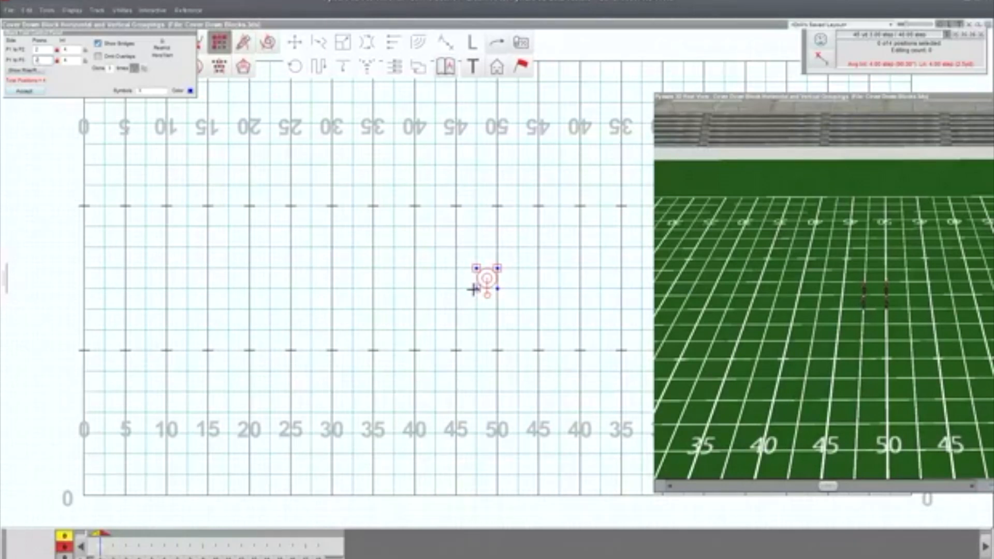
{"action": "left_click", "coordinate": [24, 91]}
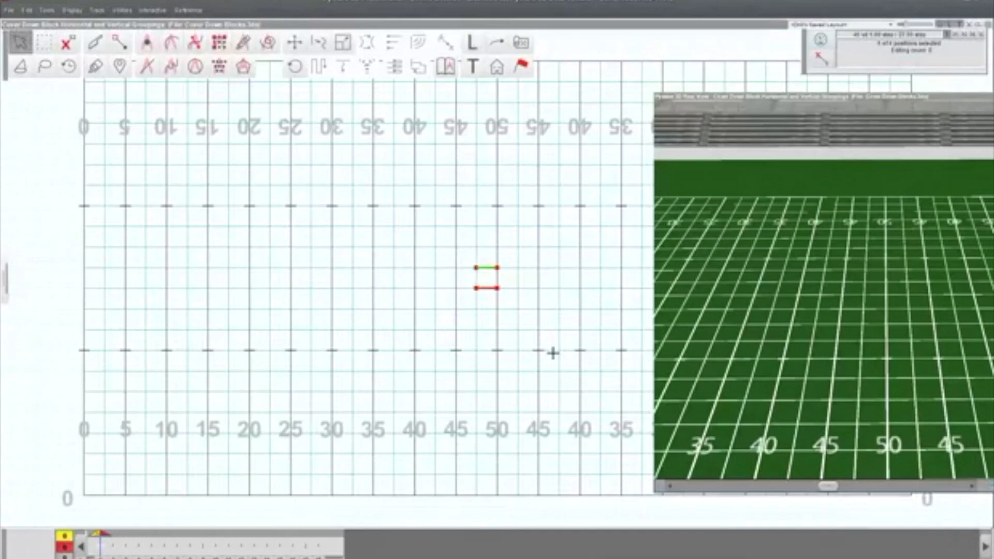
Step: Select the block and title the page tab at count 0 "2 x 2 Horizontal"
{"action": "left_click_drag", "start_coordinate": [446, 250], "coordinate": [502, 320]}
{"action": "left_click_drag", "start_coordinate": [457, 254], "coordinate": [522, 342]}
{"action": "left_click", "coordinate": [100, 557]}
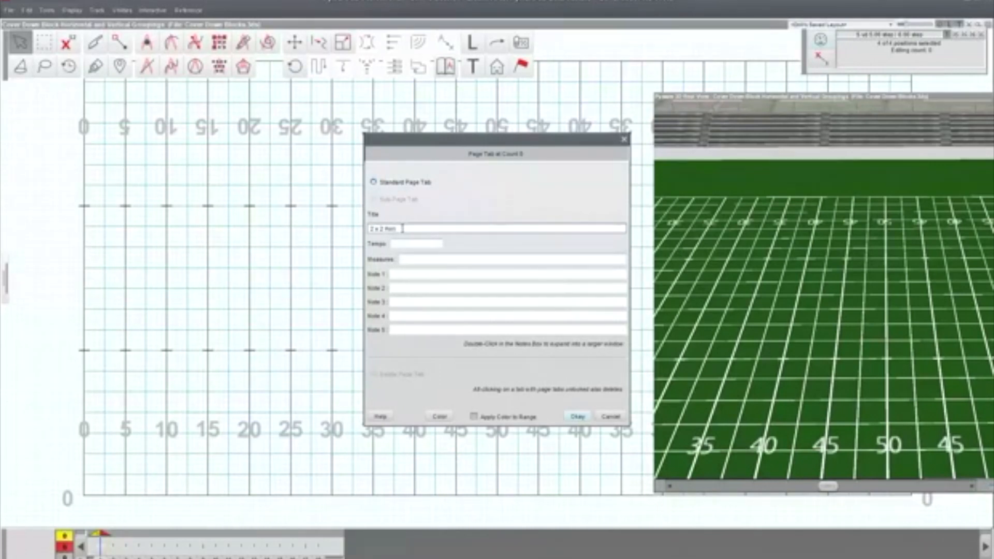
{"action": "type", "text": "ontal"}
{"action": "left_click", "coordinate": [578, 417]}
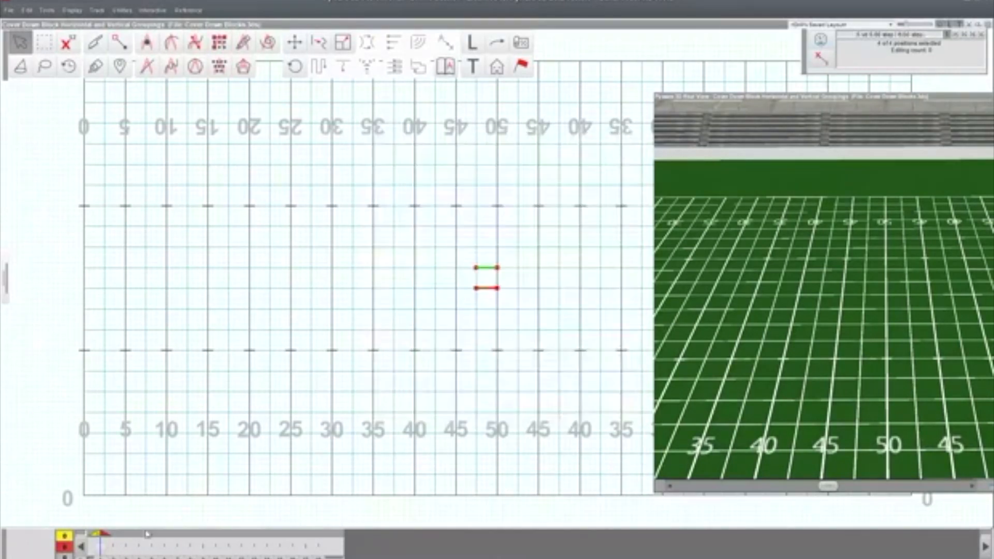
Step: At count 1, draw a 2 by 2 block with vertical files at 4-step intervals, its right file on the 50-yard line
{"action": "left_click", "coordinate": [219, 42]}
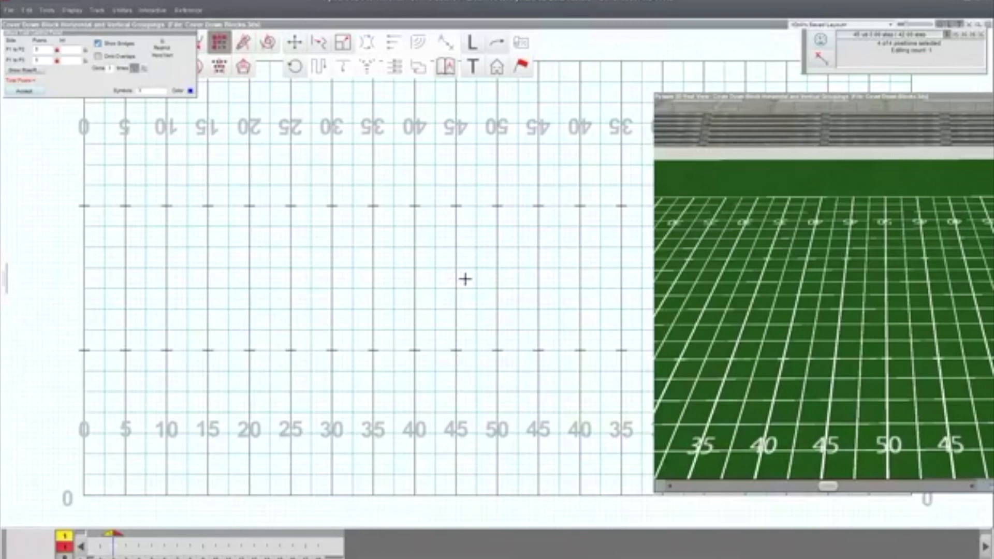
{"action": "left_click", "coordinate": [51, 51]}
{"action": "type", "text": "2"}
{"action": "left_click", "coordinate": [49, 61]}
{"action": "type", "text": "2"}
{"action": "left_click", "coordinate": [475, 268]}
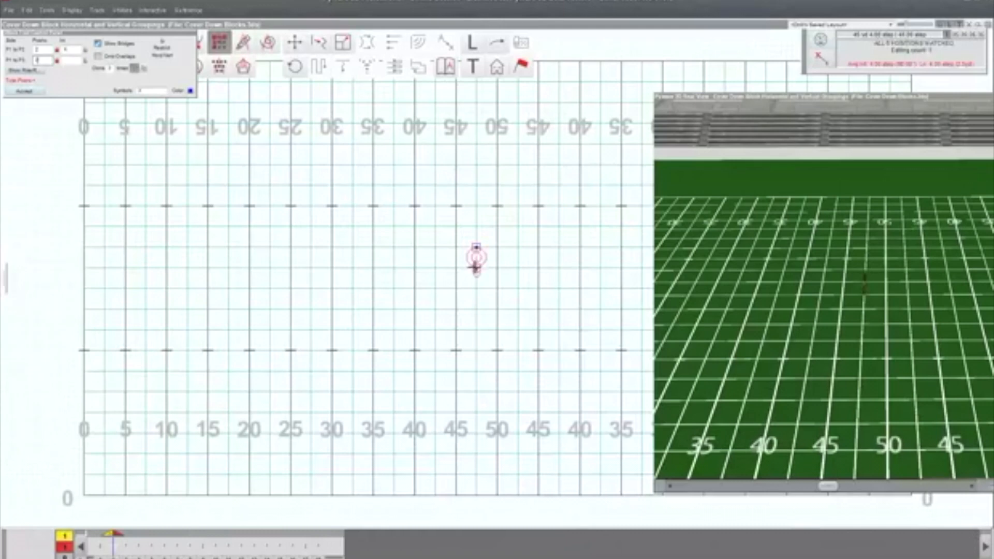
{"action": "left_click", "coordinate": [497, 247]}
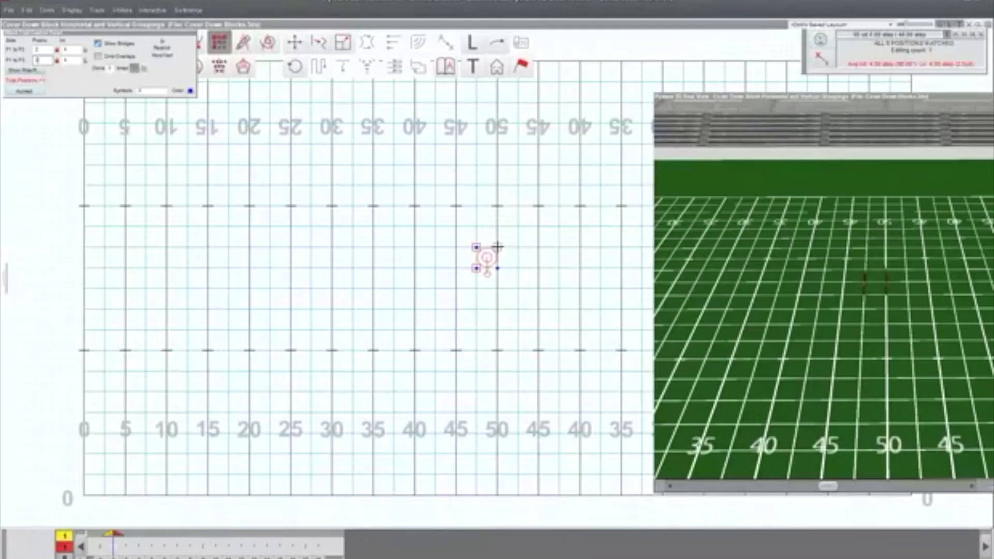
{"action": "left_click", "coordinate": [26, 91]}
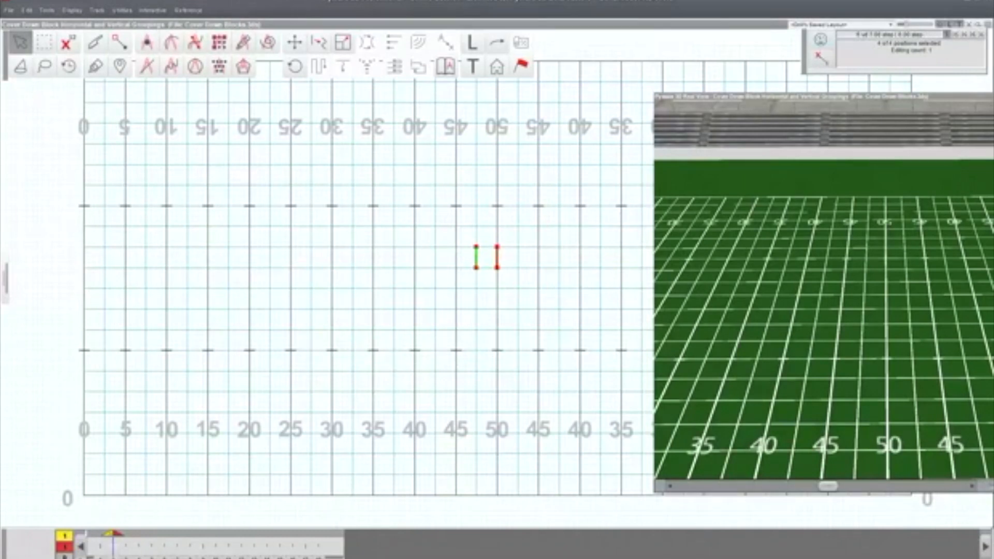
Step: Title the page tab at count 1 "2 x 2 Vertical"
{"action": "left_click", "coordinate": [113, 557]}
{"action": "type", "text": "2 x"}
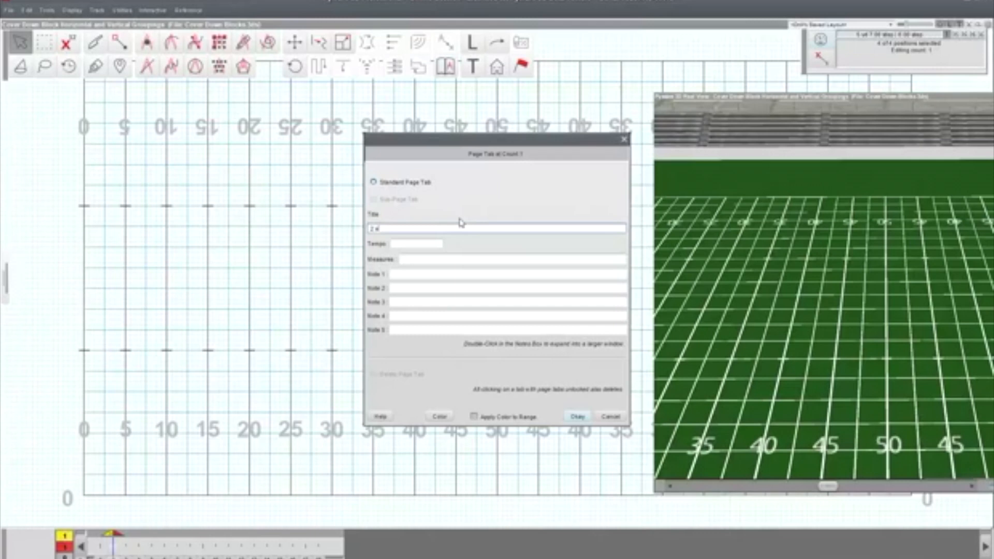
{"action": "type", "text": " 2 Vertical"}
{"action": "left_click", "coordinate": [588, 414]}
Step: At count 2, draw a 3 by 3 block with horizontal rows at 4-step intervals between the 50 and 45-yard lines
{"action": "left_click", "coordinate": [125, 548]}
{"action": "left_click", "coordinate": [219, 42]}
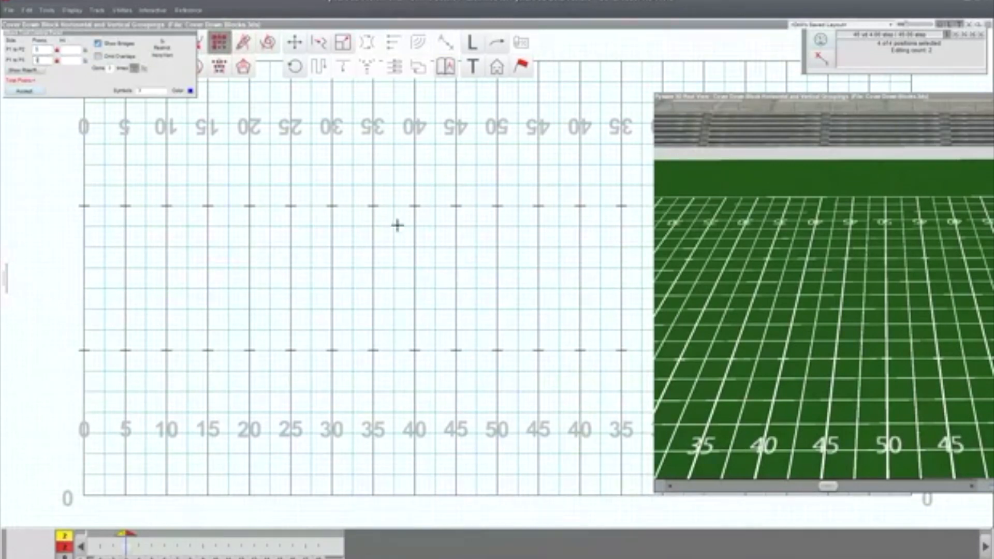
{"action": "left_click", "coordinate": [497, 247]}
{"action": "left_click", "coordinate": [538, 247]}
{"action": "left_click", "coordinate": [497, 288]}
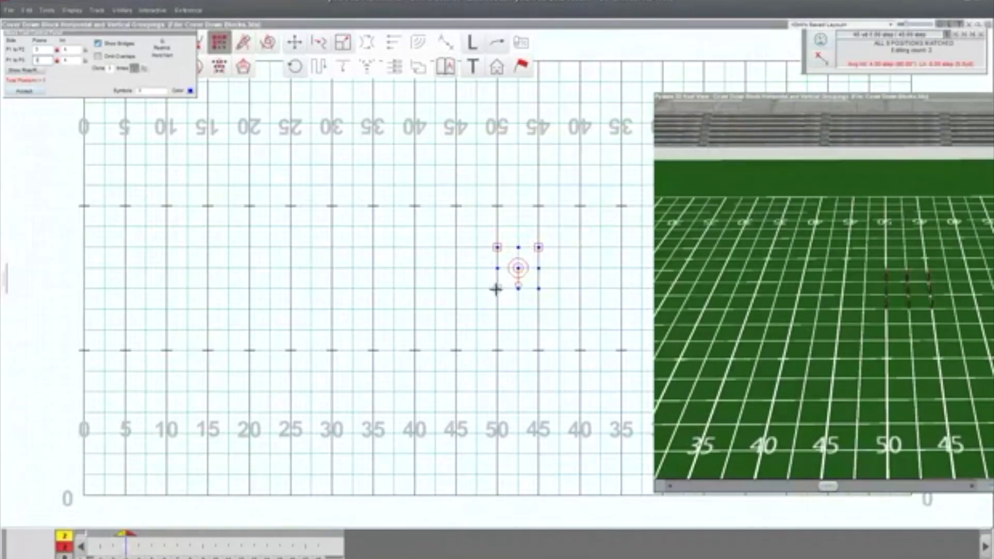
{"action": "left_click", "coordinate": [25, 94]}
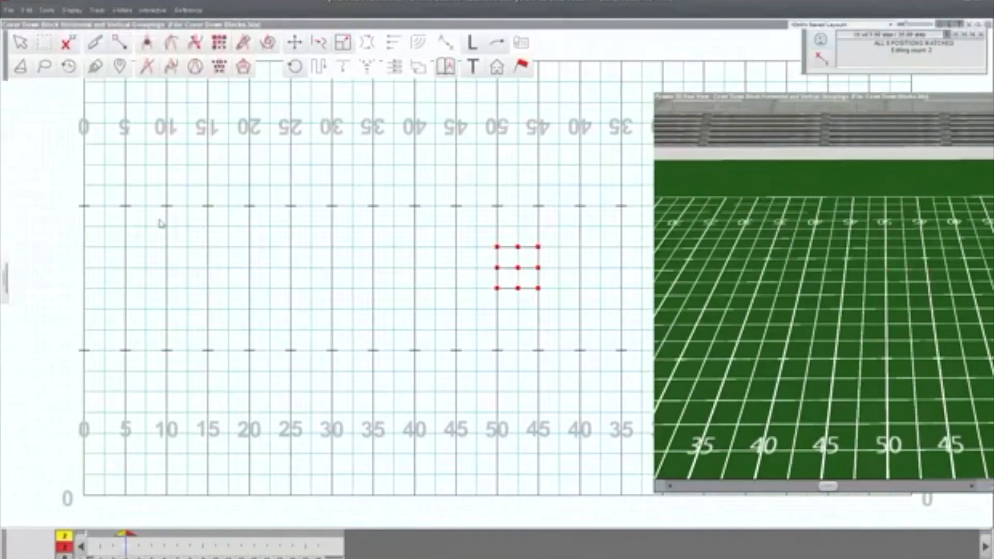
{"action": "left_click_drag", "start_coordinate": [463, 198], "coordinate": [571, 321]}
Step: At count 3, draw a 3 by 3 block with vertical files at 4-step intervals between the 50 and 45-yard lines
{"action": "left_click", "coordinate": [138, 546]}
{"action": "left_click", "coordinate": [219, 43]}
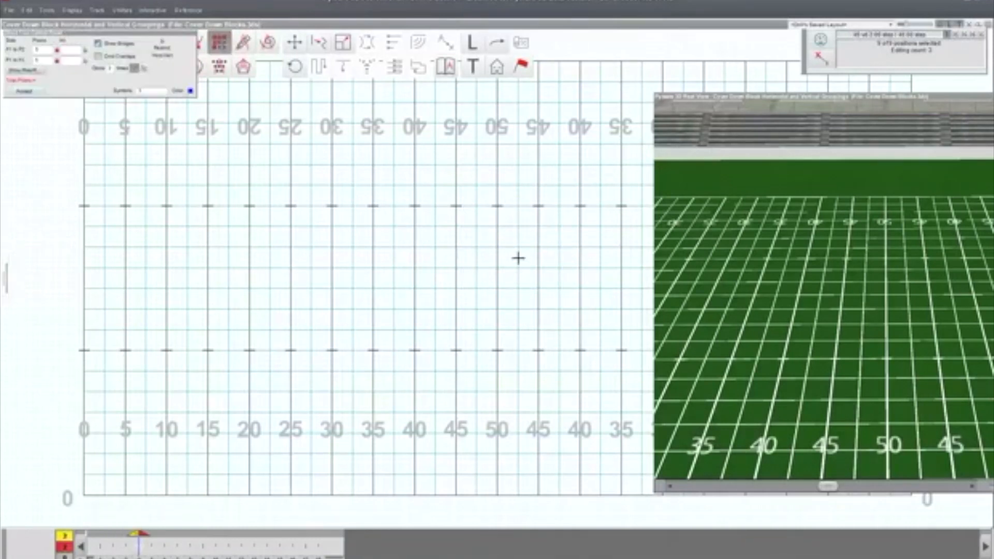
{"action": "double_click", "coordinate": [44, 50]}
{"action": "type", "text": "3"}
{"action": "key", "text": "Tab"}
{"action": "type", "text": "3"}
{"action": "left_click", "coordinate": [497, 248]}
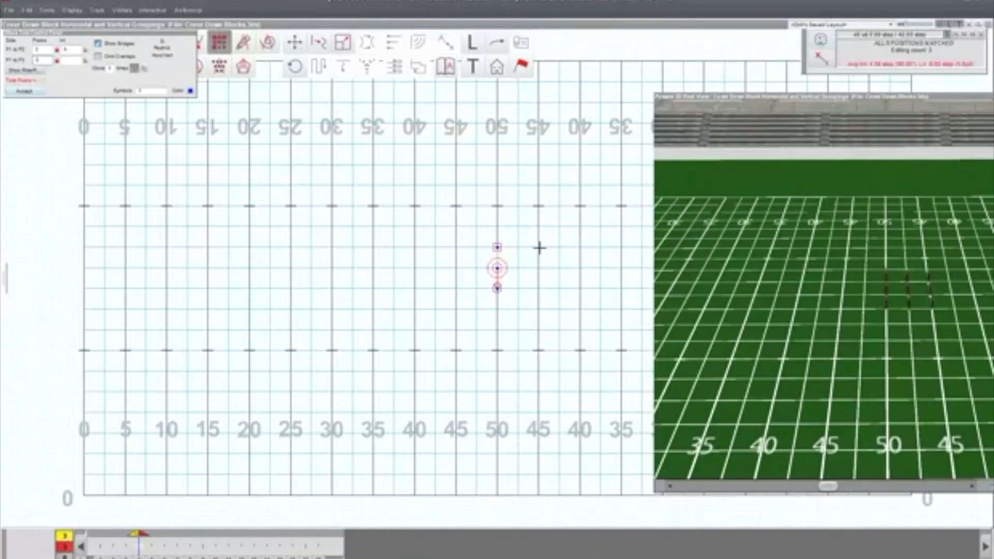
{"action": "left_click", "coordinate": [27, 91]}
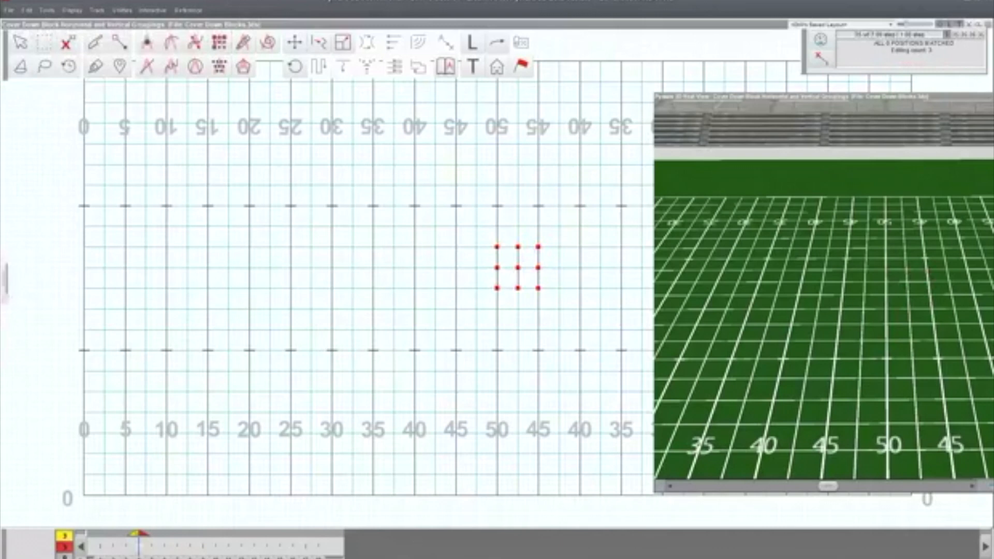
Step: At count 4, draw a 4 by 4 block with horizontal rows at 4-step intervals, starting on the 50-yard line
{"action": "left_click", "coordinate": [152, 555]}
{"action": "left_click", "coordinate": [215, 43]}
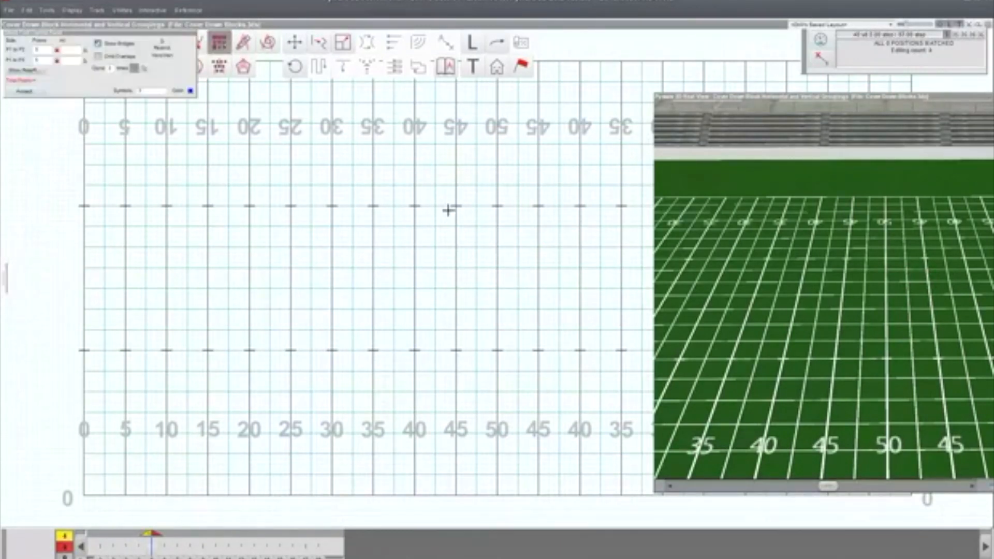
{"action": "left_click", "coordinate": [43, 49]}
{"action": "type", "text": "4"}
{"action": "key", "text": "Tab"}
{"action": "type", "text": "4"}
{"action": "left_click", "coordinate": [498, 247]}
{"action": "left_click", "coordinate": [559, 247]}
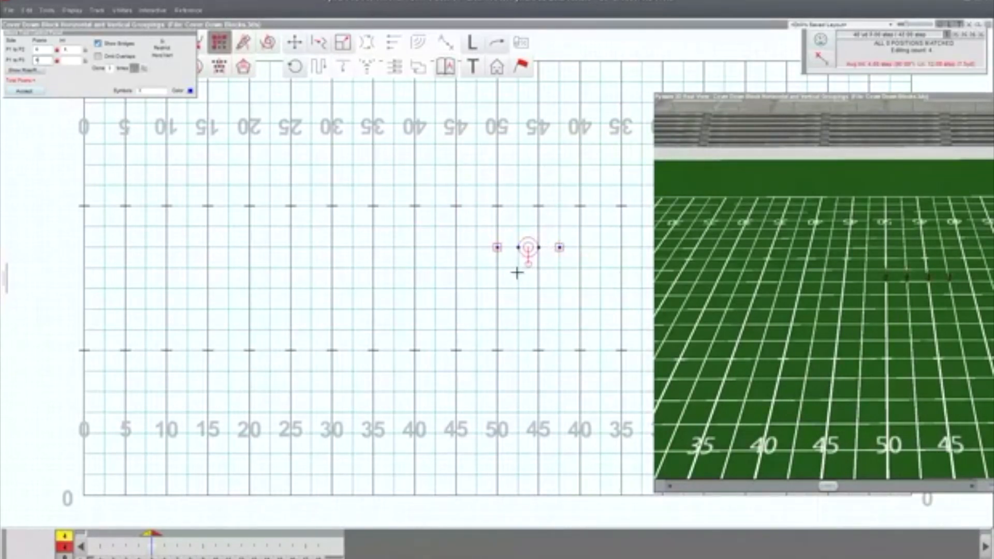
{"action": "left_click", "coordinate": [497, 309]}
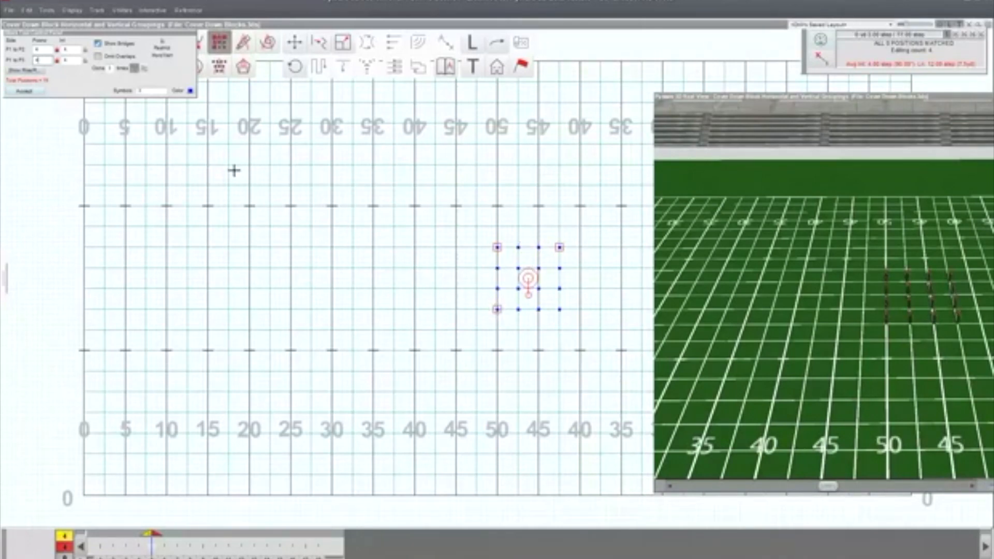
{"action": "left_click", "coordinate": [24, 92]}
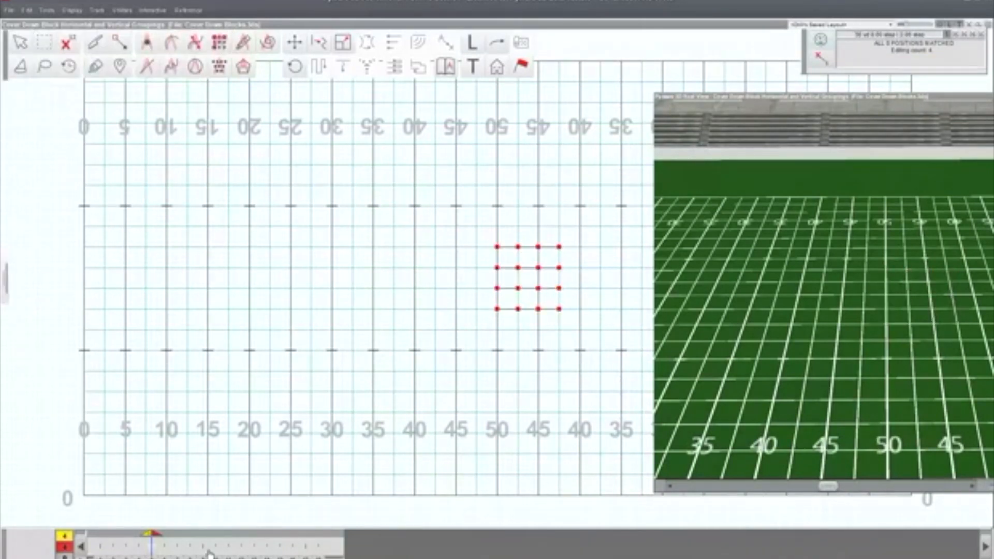
Step: At count 5, draw a 4 by 4 block with vertical files at 4-step intervals from the 50-yard line, and save the library file
{"action": "left_click", "coordinate": [162, 548]}
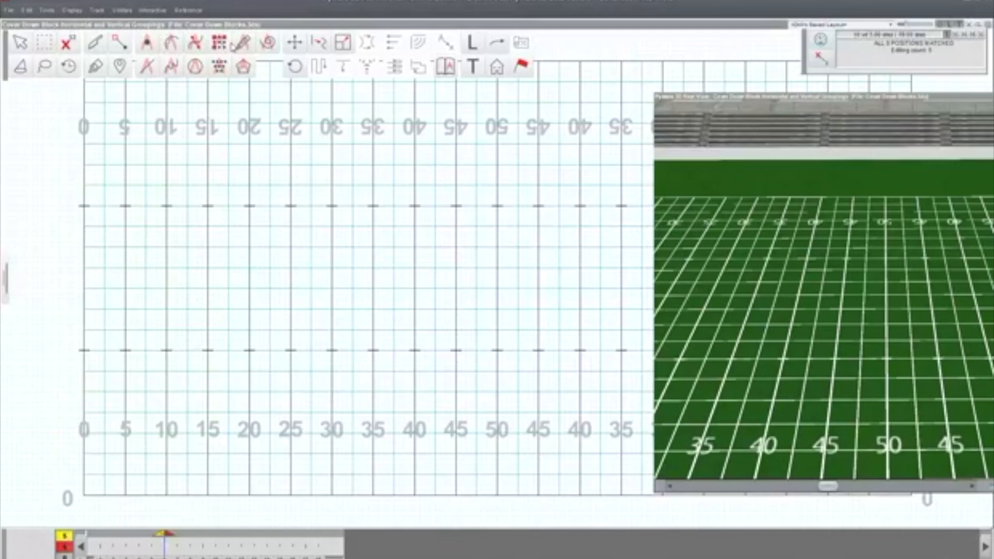
{"action": "left_click", "coordinate": [219, 43]}
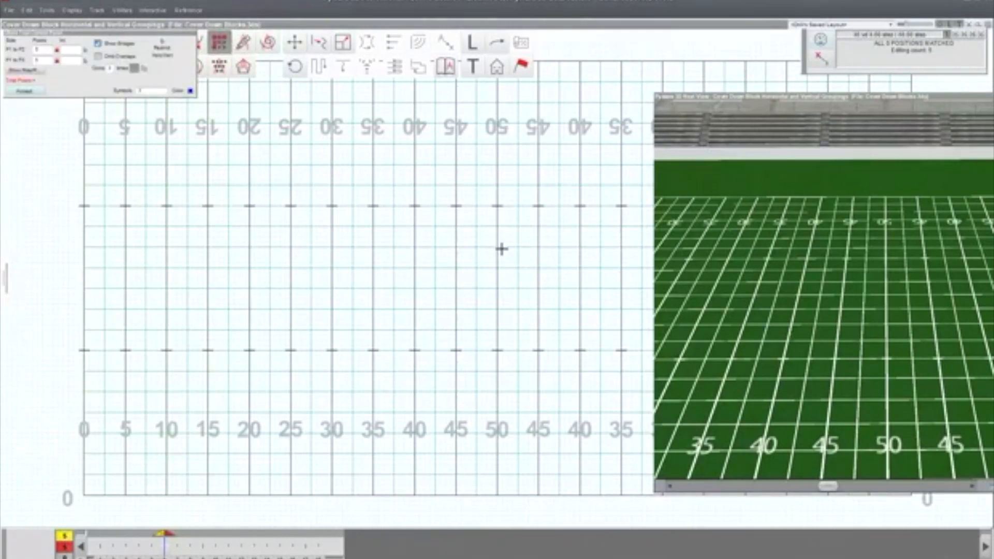
{"action": "double_click", "coordinate": [50, 50]}
{"action": "type", "text": "4"}
{"action": "key", "text": "Tab"}
{"action": "type", "text": "4"}
{"action": "left_click", "coordinate": [497, 226]}
{"action": "left_click", "coordinate": [497, 288]}
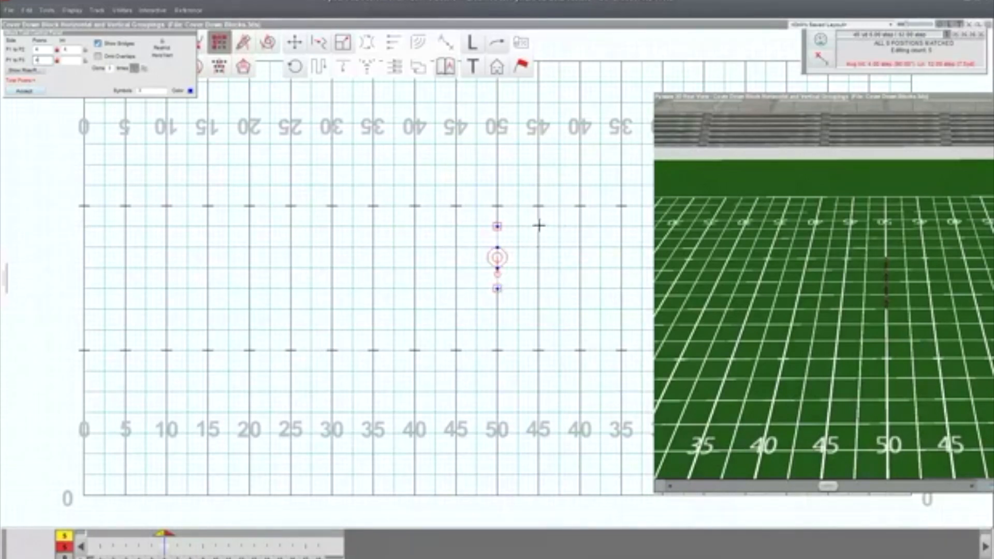
{"action": "left_click", "coordinate": [559, 226]}
{"action": "left_click", "coordinate": [24, 91]}
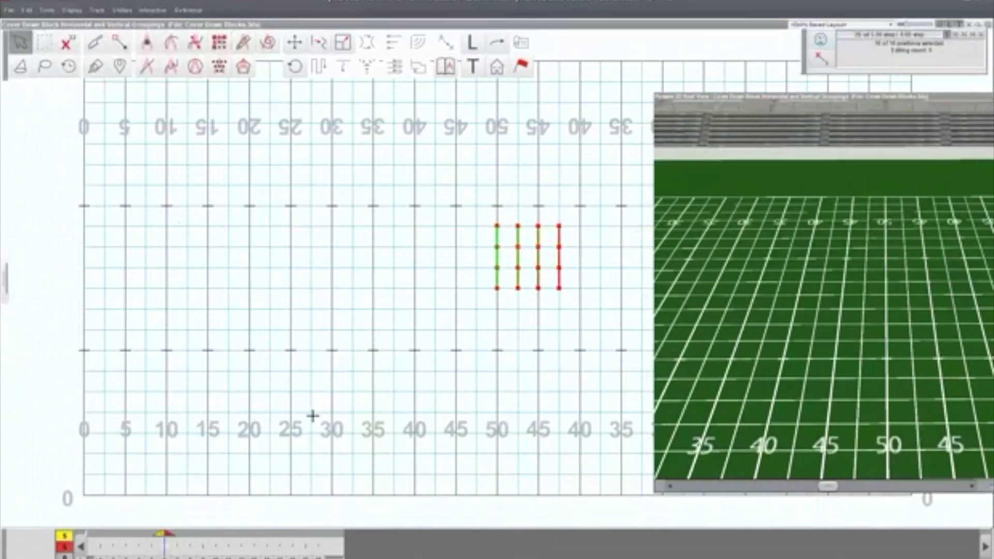
{"action": "left_click", "coordinate": [9, 10]}
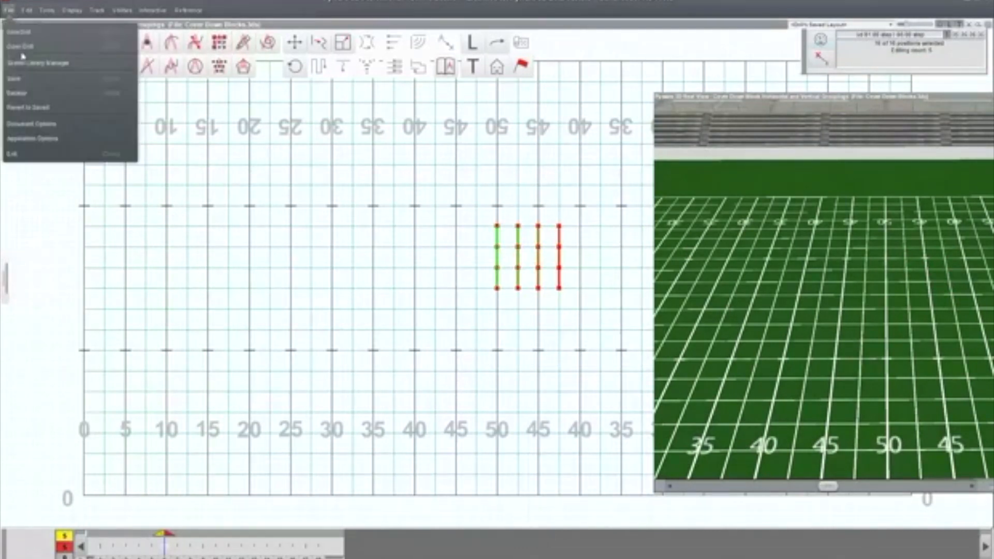
{"action": "left_click", "coordinate": [26, 78]}
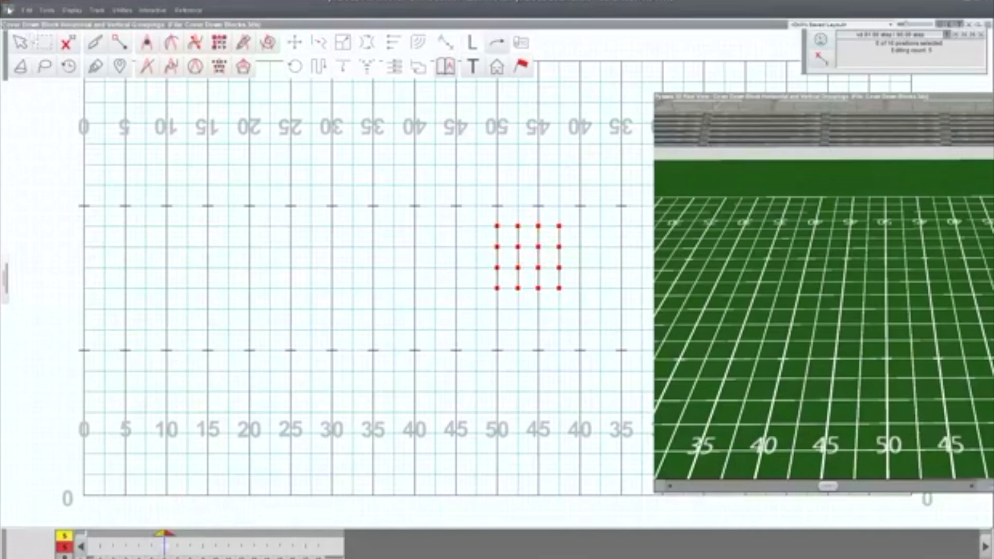
Step: Create a new drill file titled "test" that is not continued from a previous file, and open its Sketch Library tool
{"action": "left_click", "coordinate": [9, 10]}
{"action": "left_click", "coordinate": [25, 30]}
{"action": "type", "text": "test"}
{"action": "left_click", "coordinate": [360, 193]}
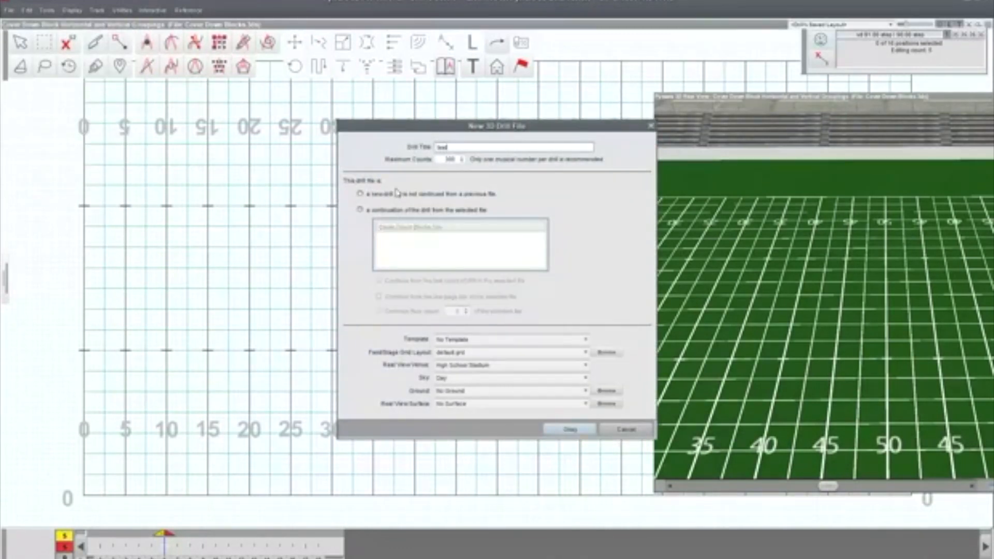
{"action": "left_click", "coordinate": [569, 429]}
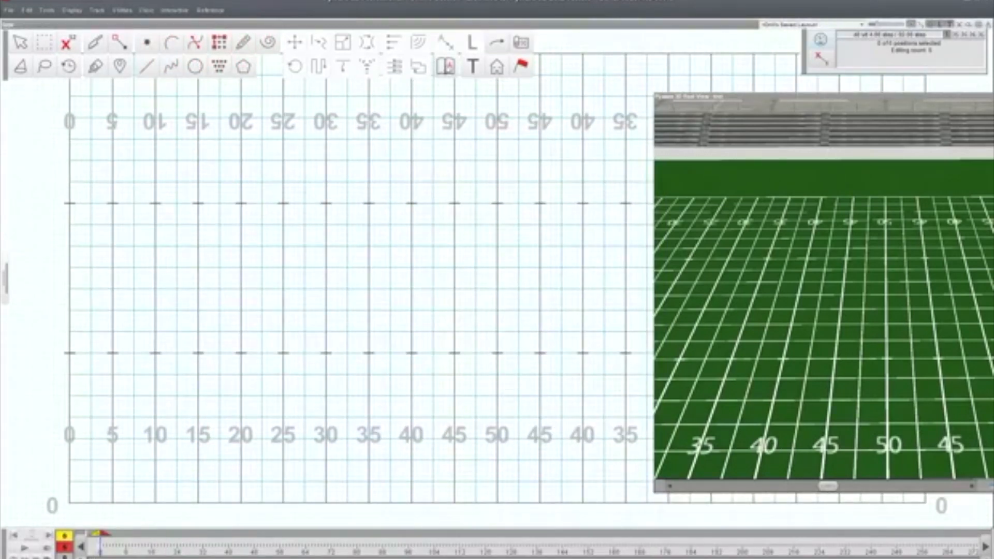
{"action": "left_click", "coordinate": [446, 66]}
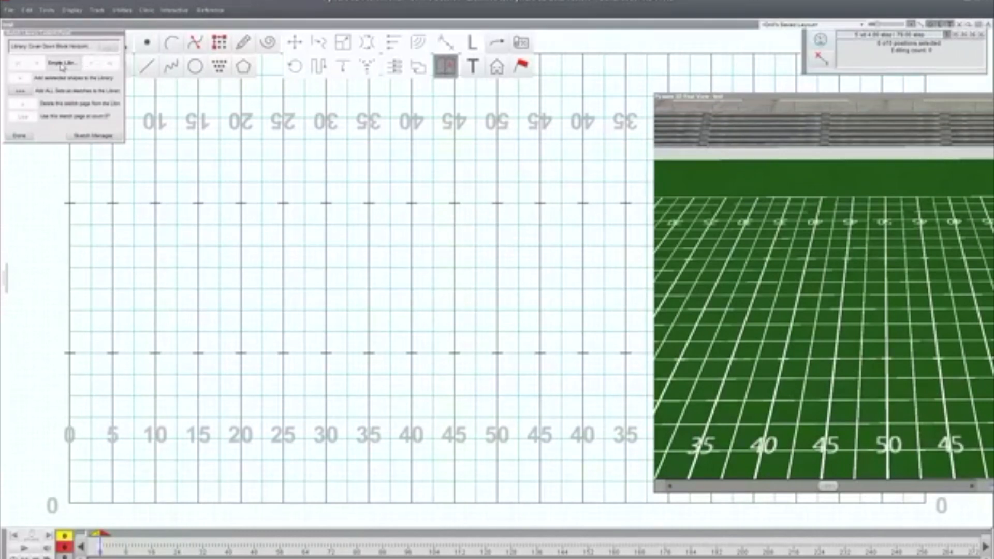
Step: Load the Cover Down Block Horizontal and Vertical Groupings library from the Sketch Library Manager
{"action": "left_click", "coordinate": [109, 47]}
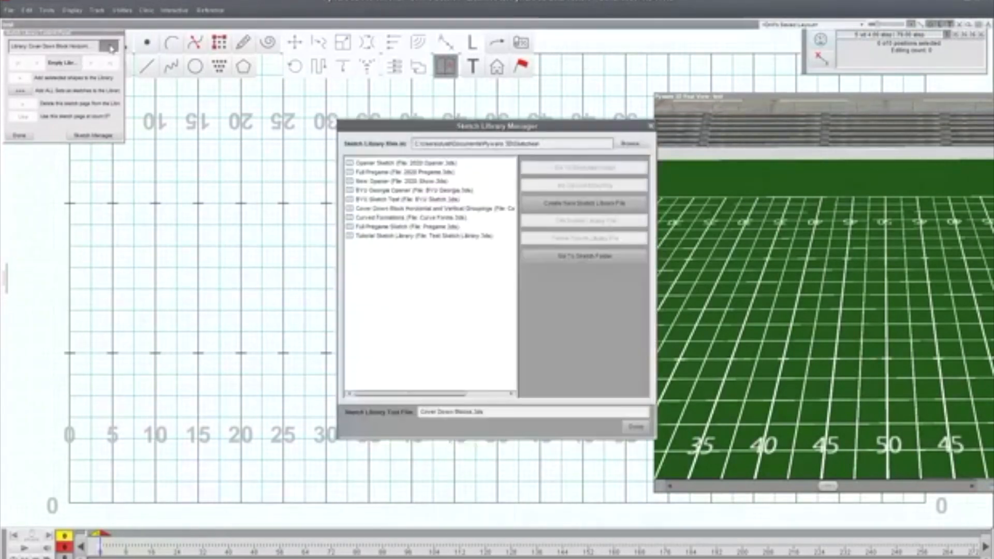
{"action": "left_click", "coordinate": [393, 209]}
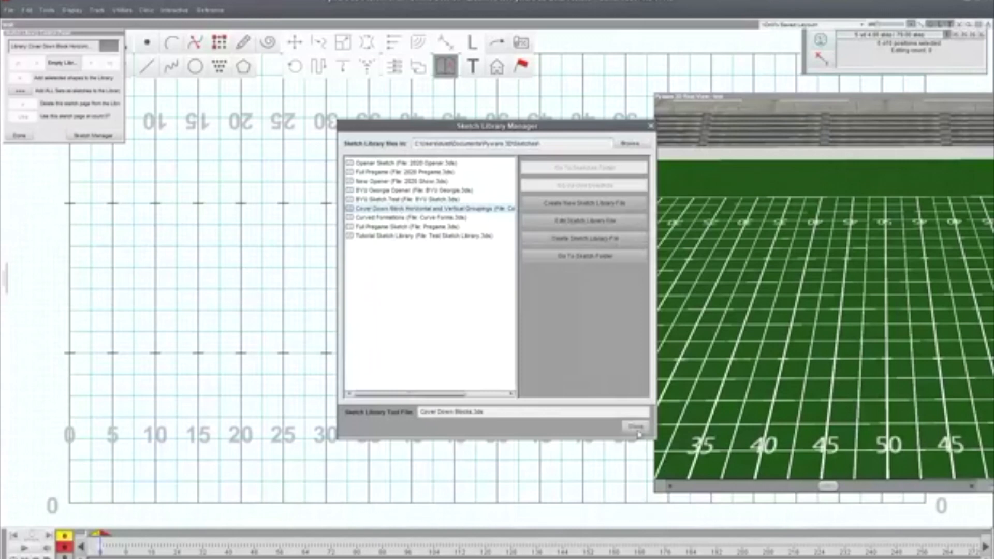
{"action": "left_click", "coordinate": [635, 426]}
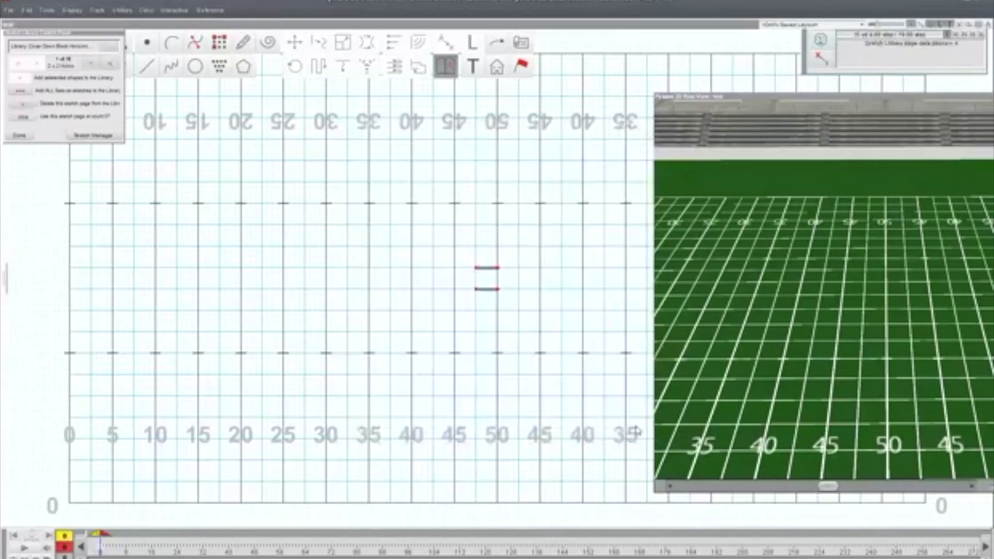
Step: Page back and forth through the library's sketches to examine the block groupings, ending on the 3 by 3 block with horizontal rows
{"action": "left_click", "coordinate": [90, 65]}
{"action": "left_click", "coordinate": [90, 64]}
{"action": "left_click", "coordinate": [91, 64]}
{"action": "left_click", "coordinate": [90, 65]}
{"action": "left_click", "coordinate": [37, 63]}
{"action": "left_click", "coordinate": [37, 64]}
{"action": "left_click", "coordinate": [87, 67]}
{"action": "left_click", "coordinate": [86, 67]}
{"action": "left_click", "coordinate": [86, 68]}
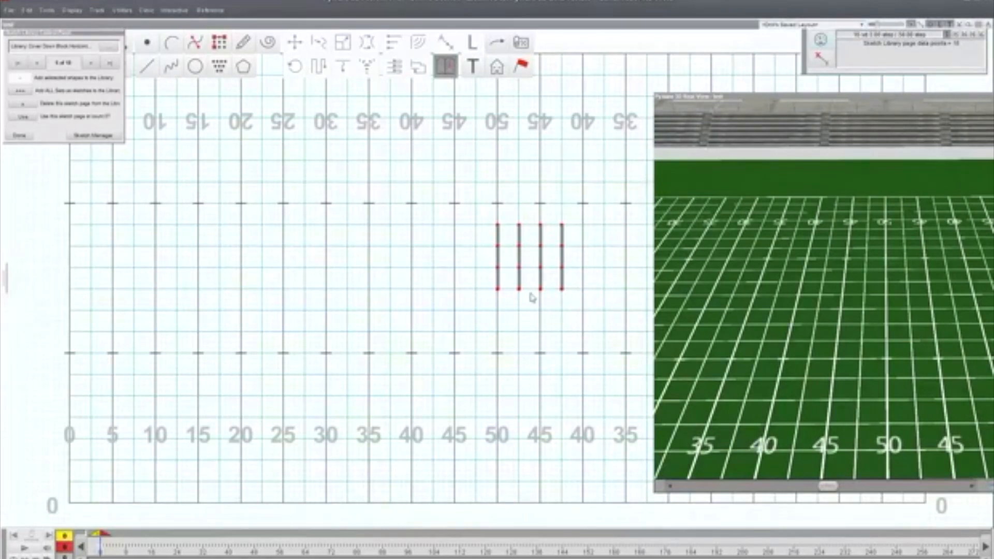
{"action": "left_click", "coordinate": [93, 63]}
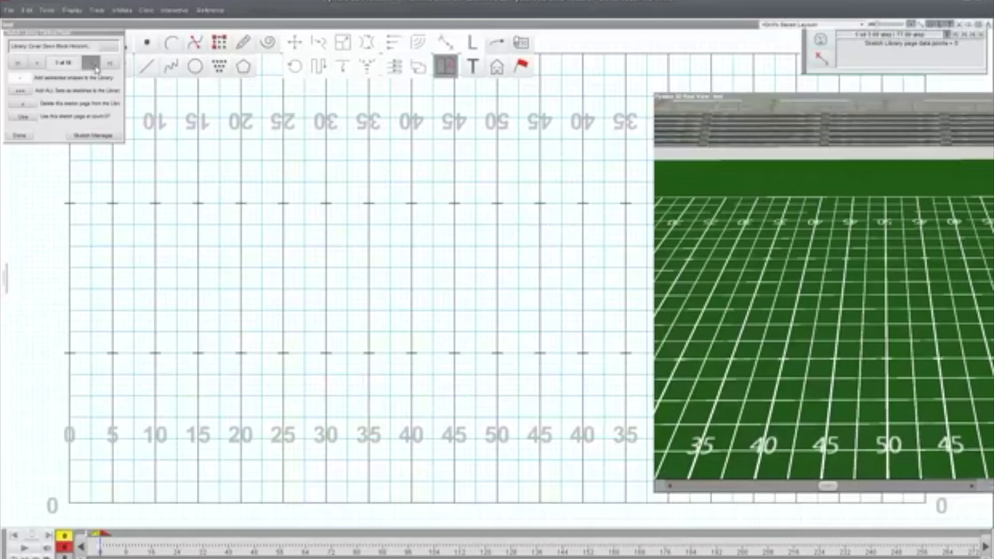
{"action": "left_click", "coordinate": [36, 64]}
{"action": "left_click", "coordinate": [36, 63]}
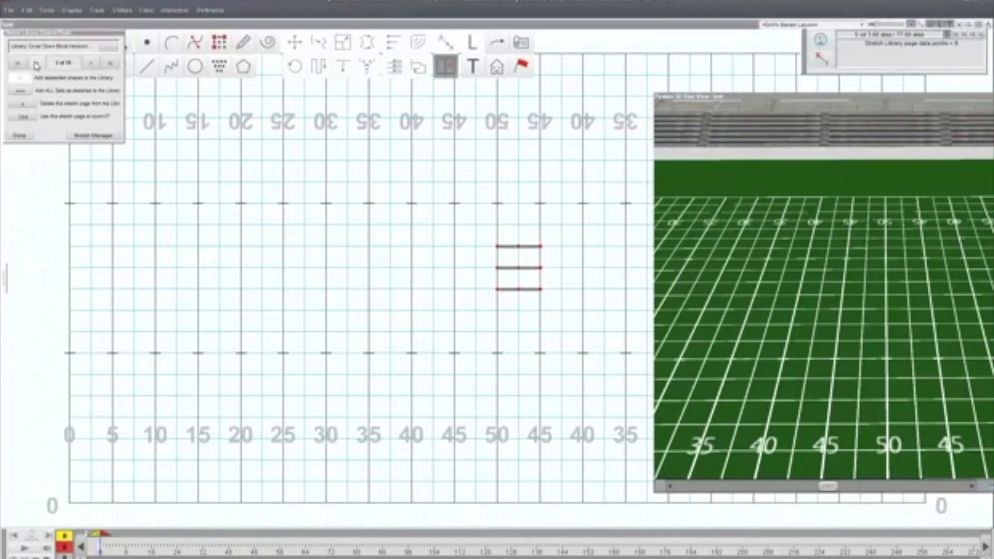